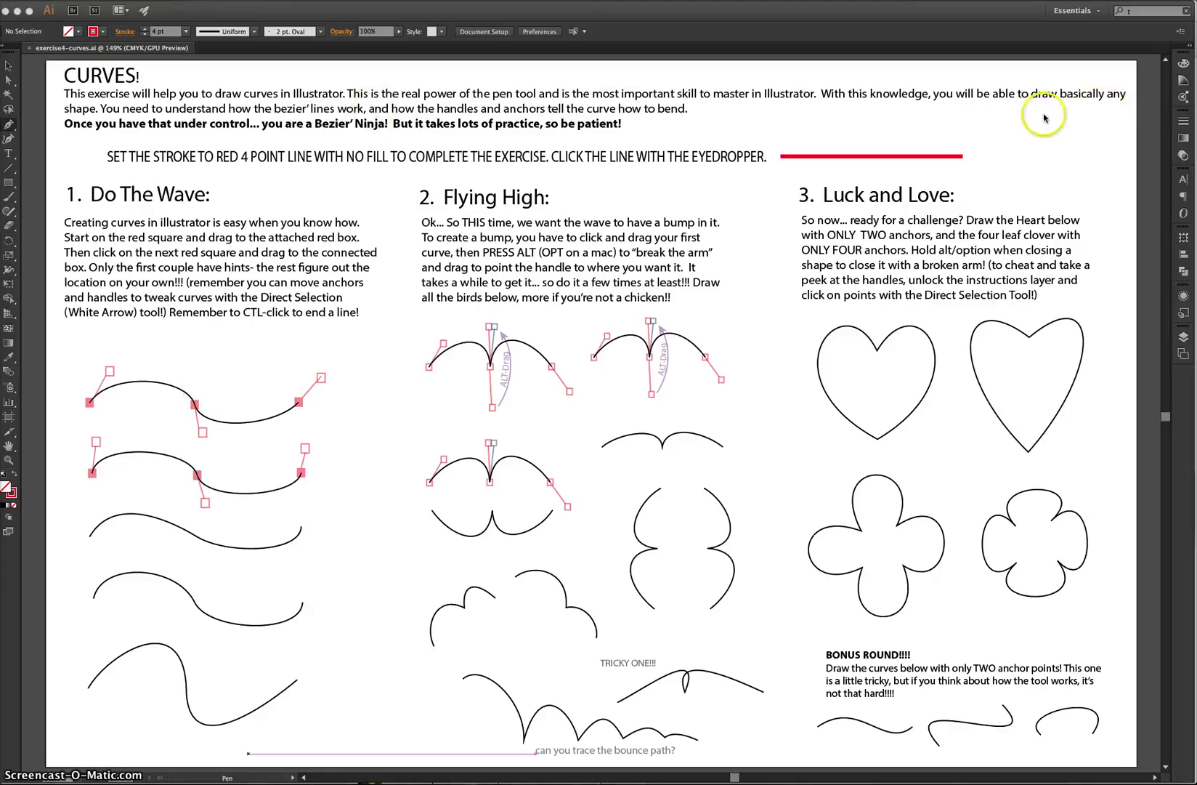
- Trace the first Do The Wave curve with the Pen tool, using the three hinted anchors and their handle boxes, and end the path
click(9, 125)
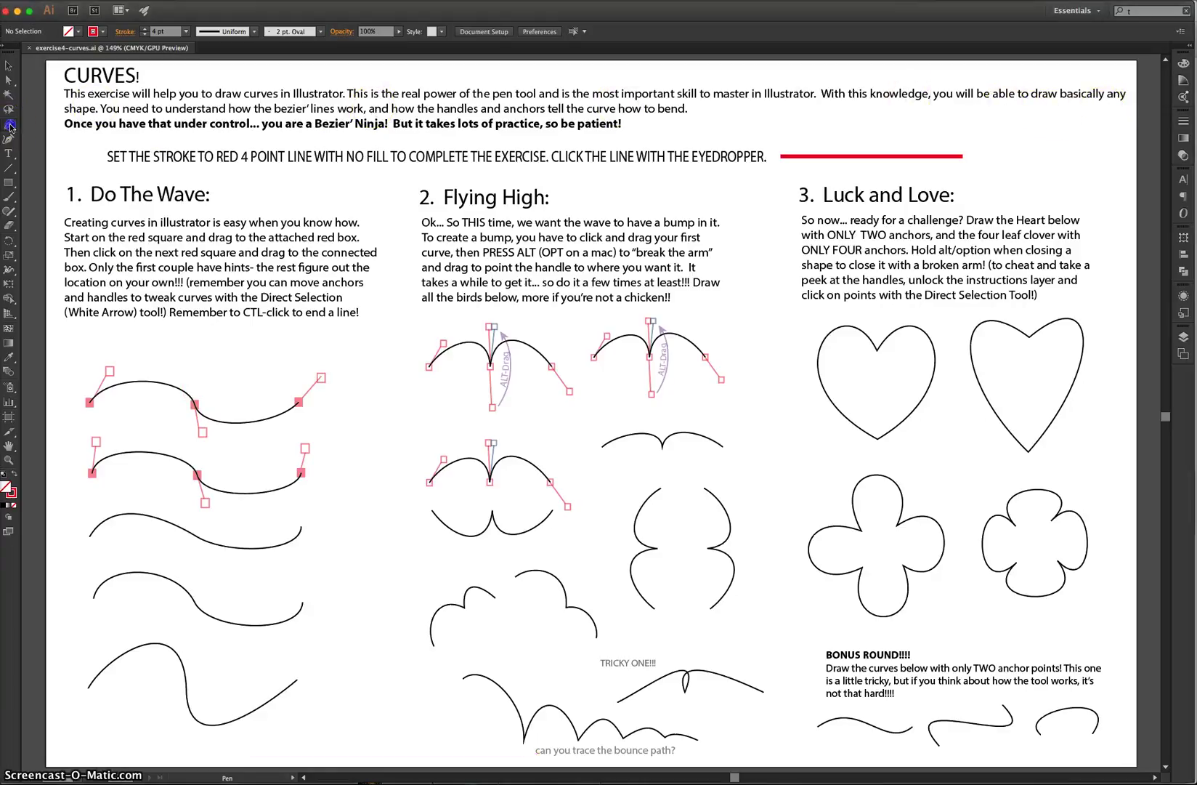
drag(172, 15, 174, 15)
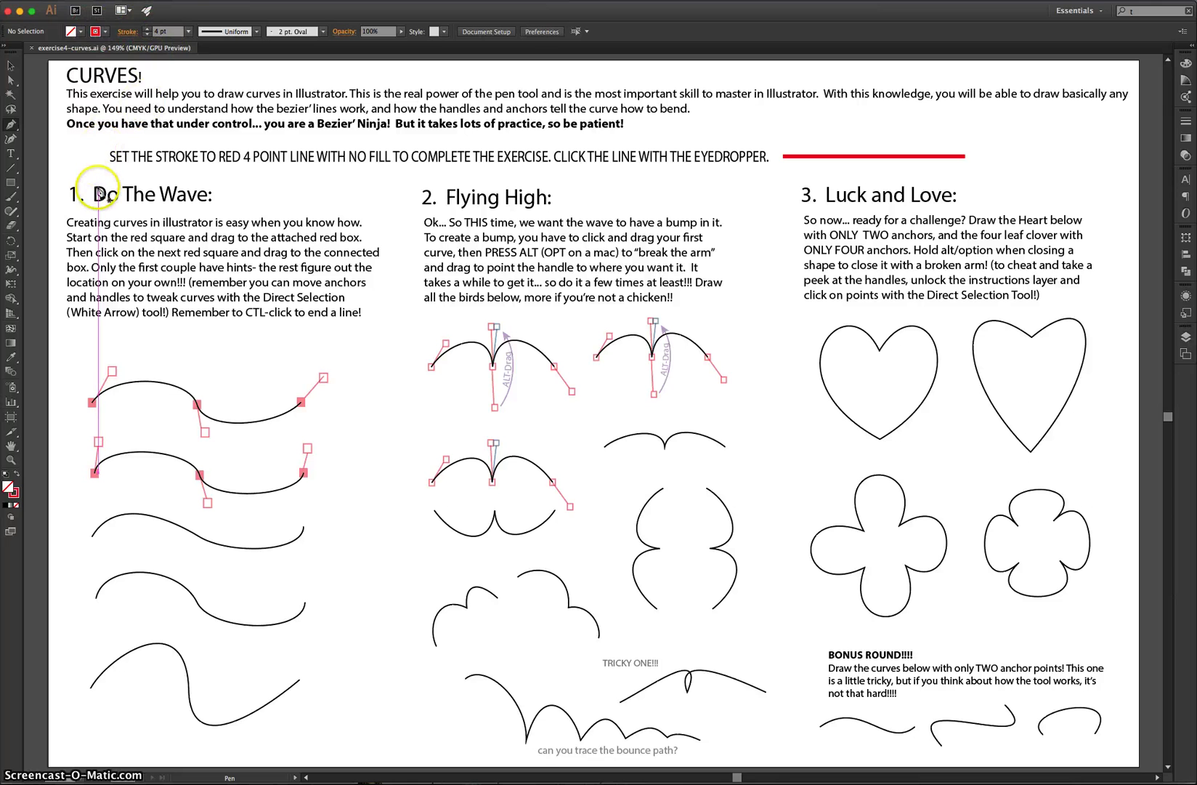
scroll(73, 221, up, 5)
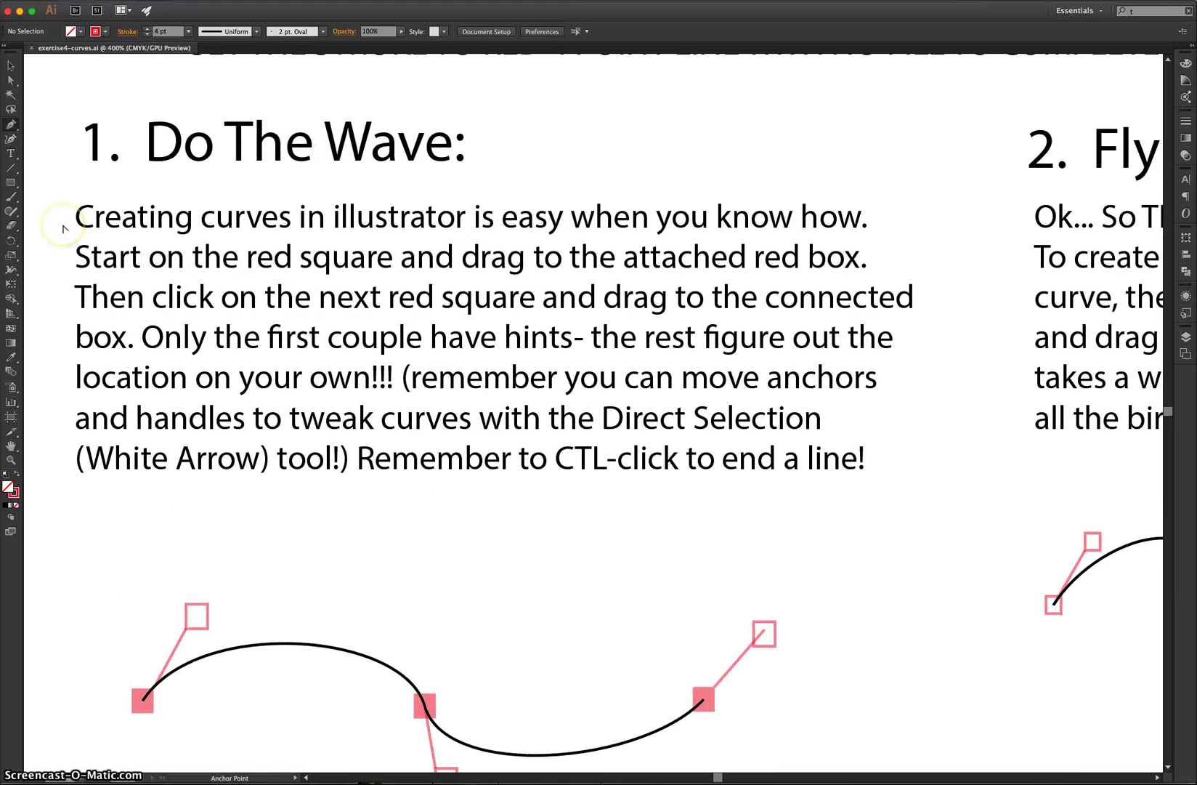
scroll(63, 228, down, 1)
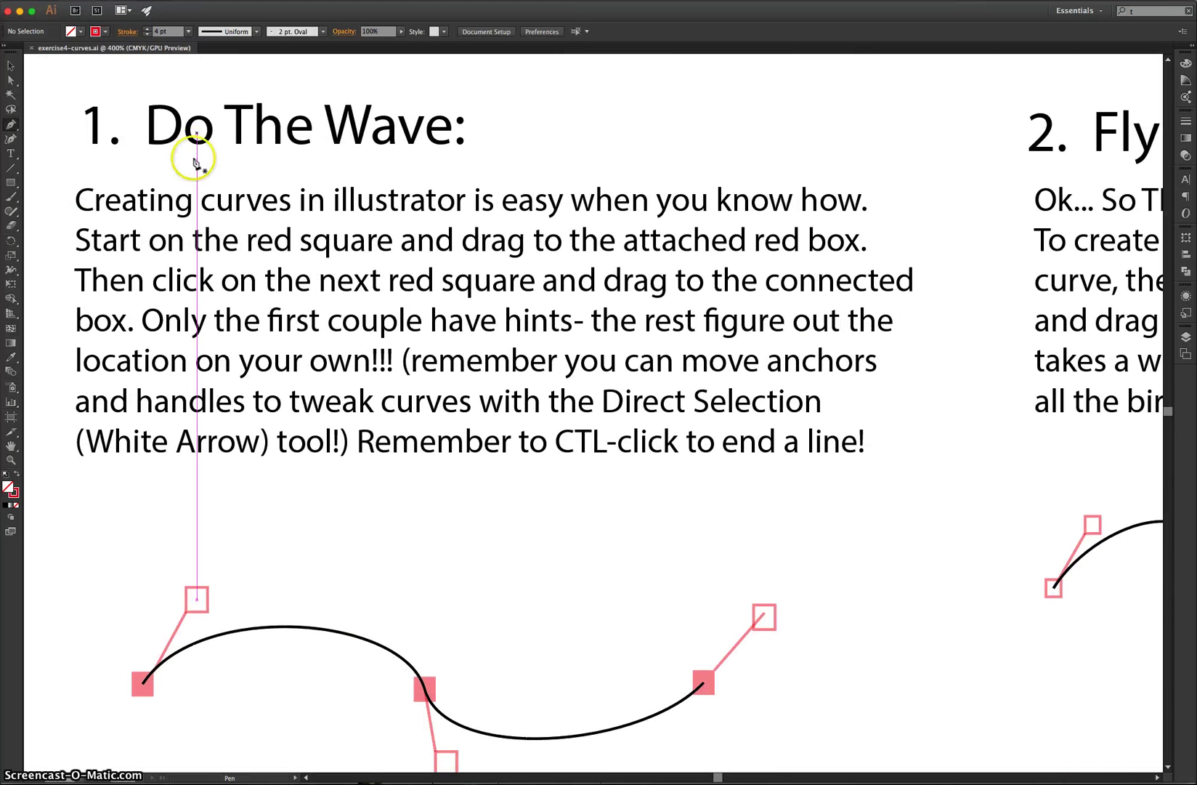
scroll(190, 172, down, 5)
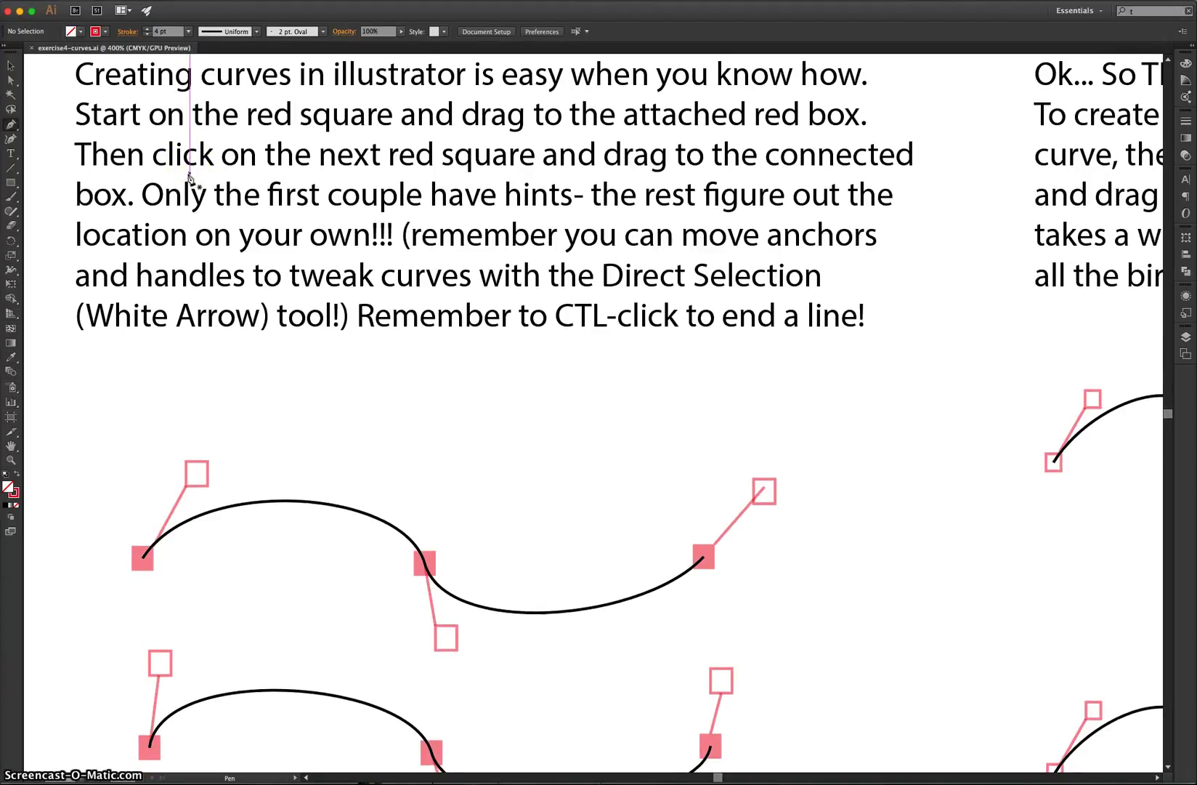
scroll(187, 177, down, 10)
scroll(190, 178, down, 1)
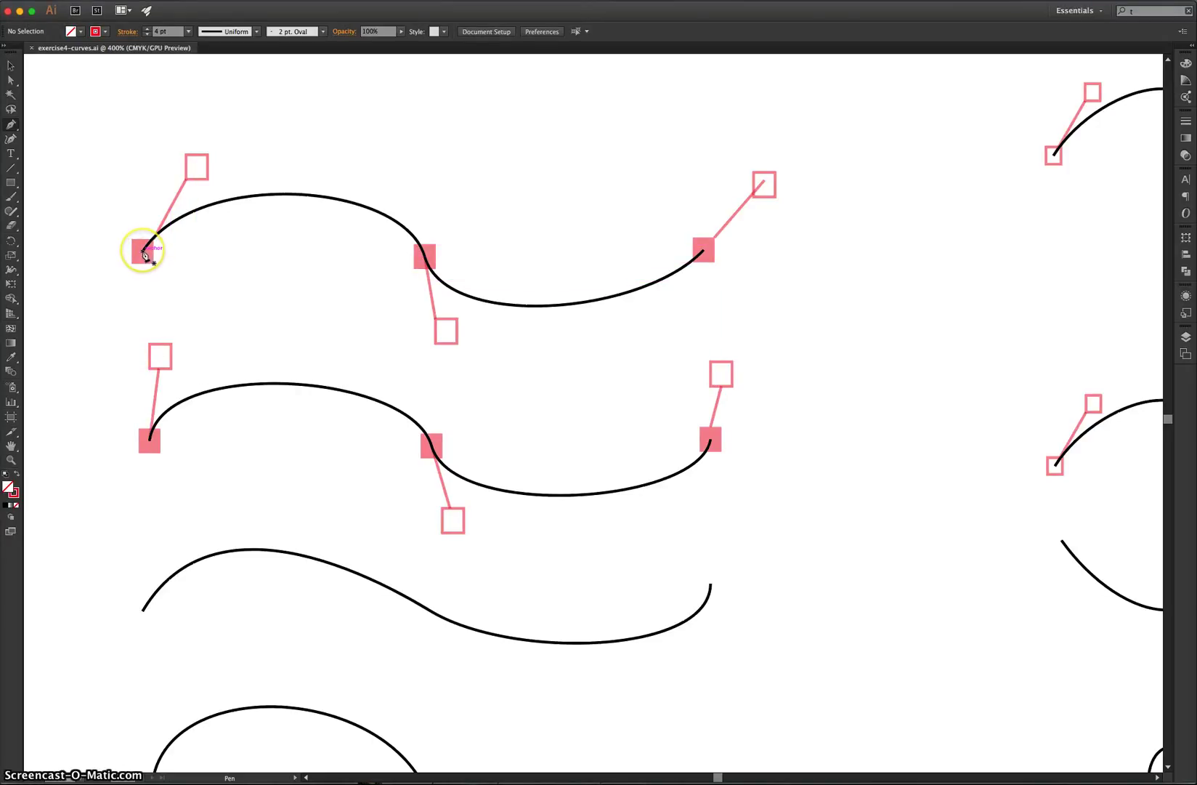
drag(144, 251, 196, 170)
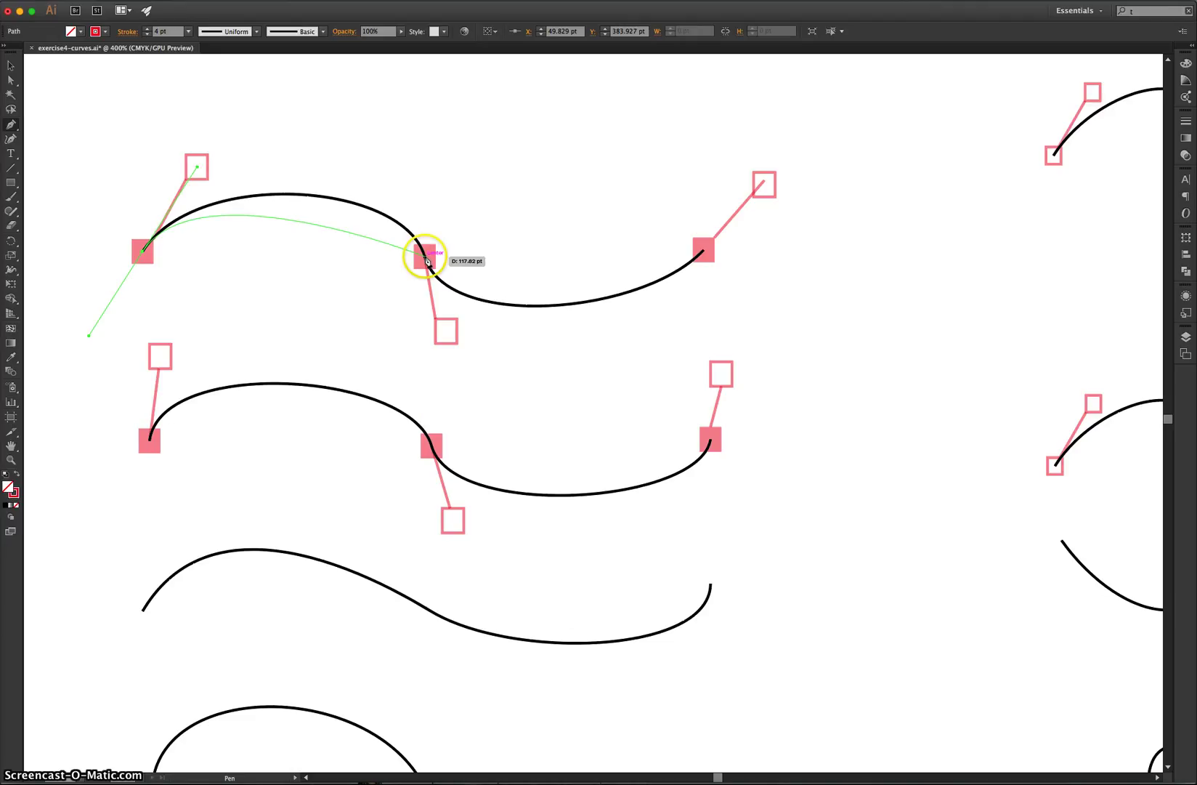
drag(427, 260, 704, 254)
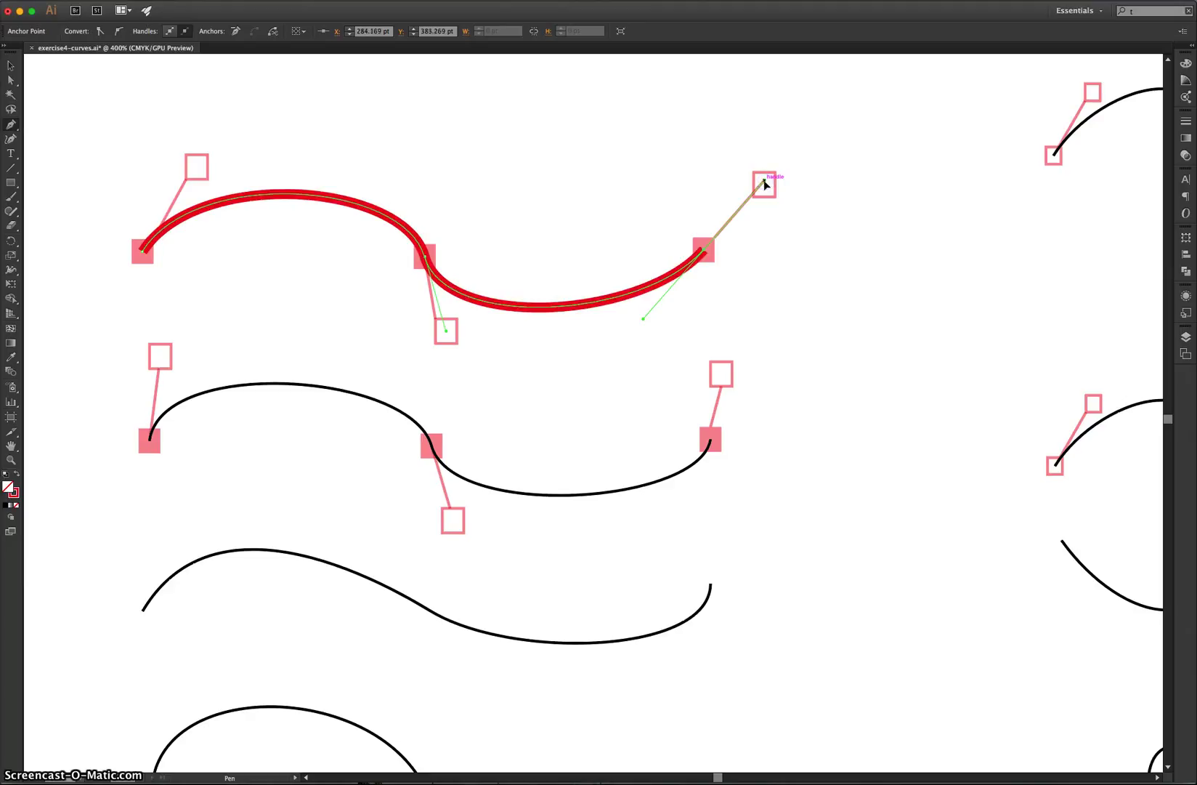
drag(765, 185, 958, 181)
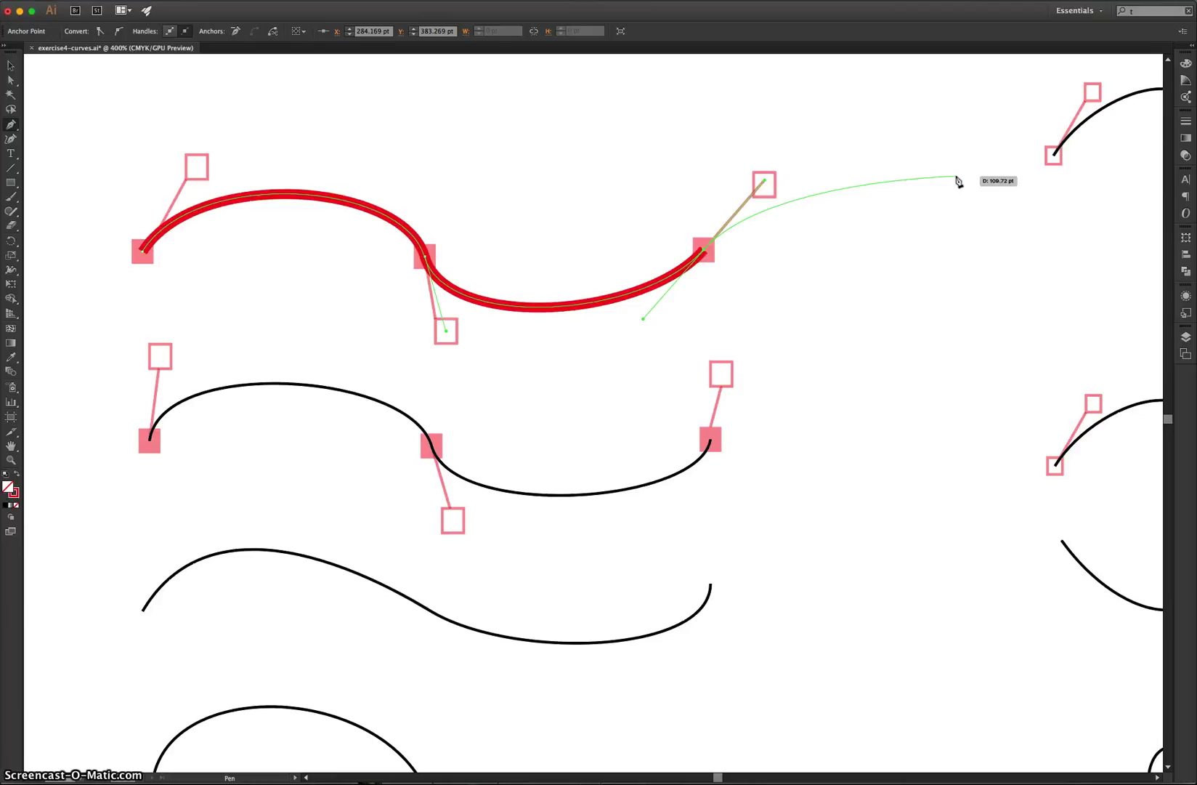
drag(958, 181, 948, 159)
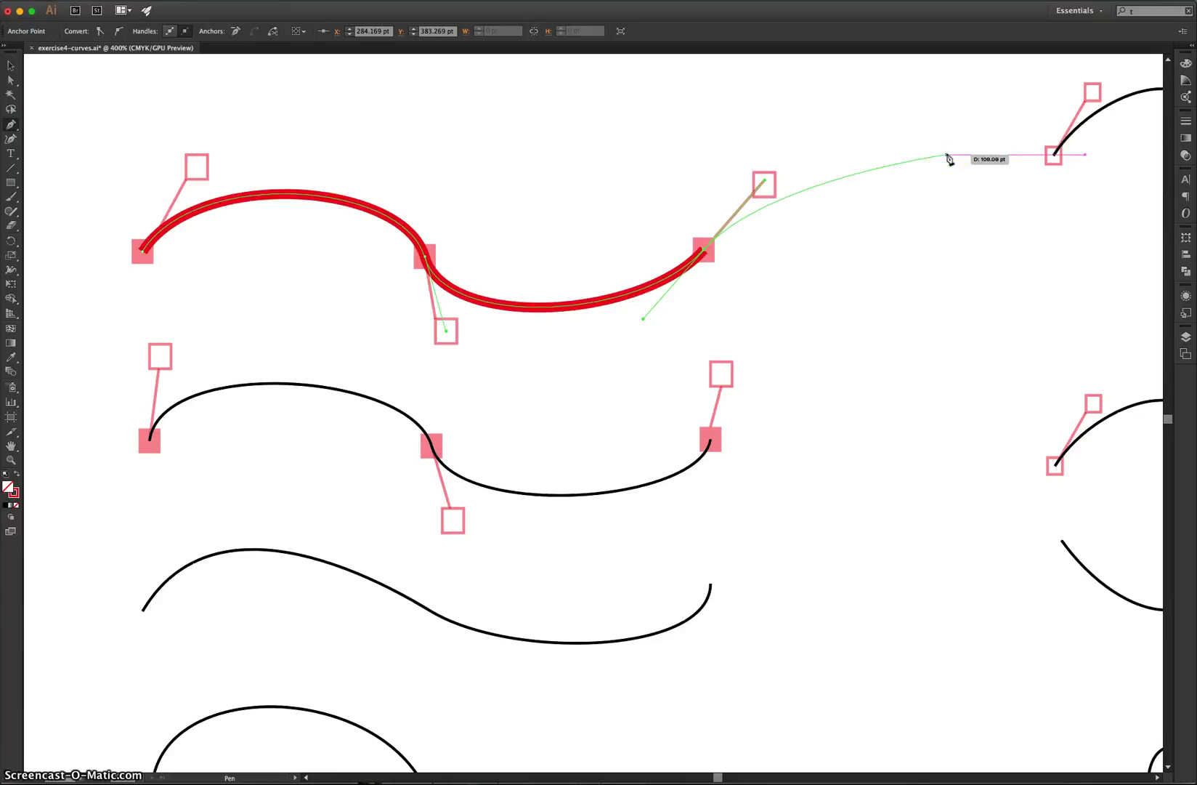
super+click(938, 111)
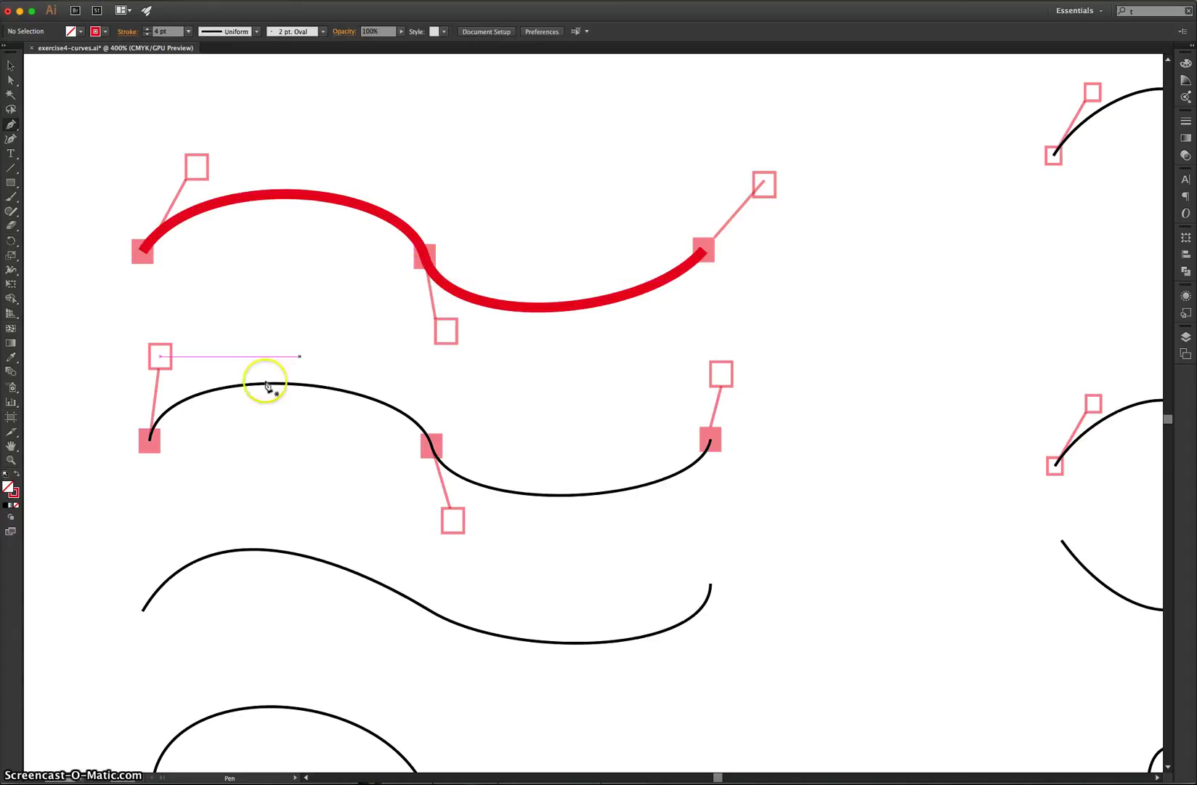
- Trace the second wave with three smooth anchors on the red squares, pulling the handles to their attached boxes, and end the path
scroll(222, 434, down, 3)
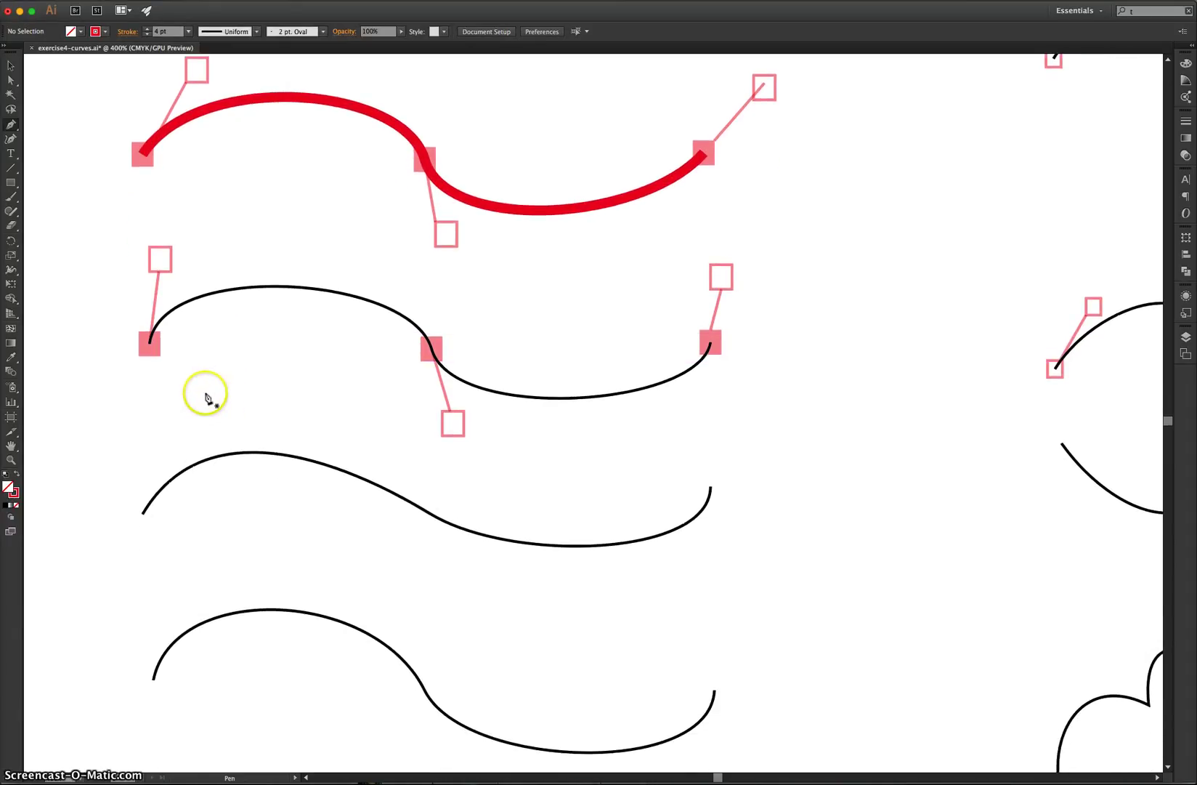
click(150, 344)
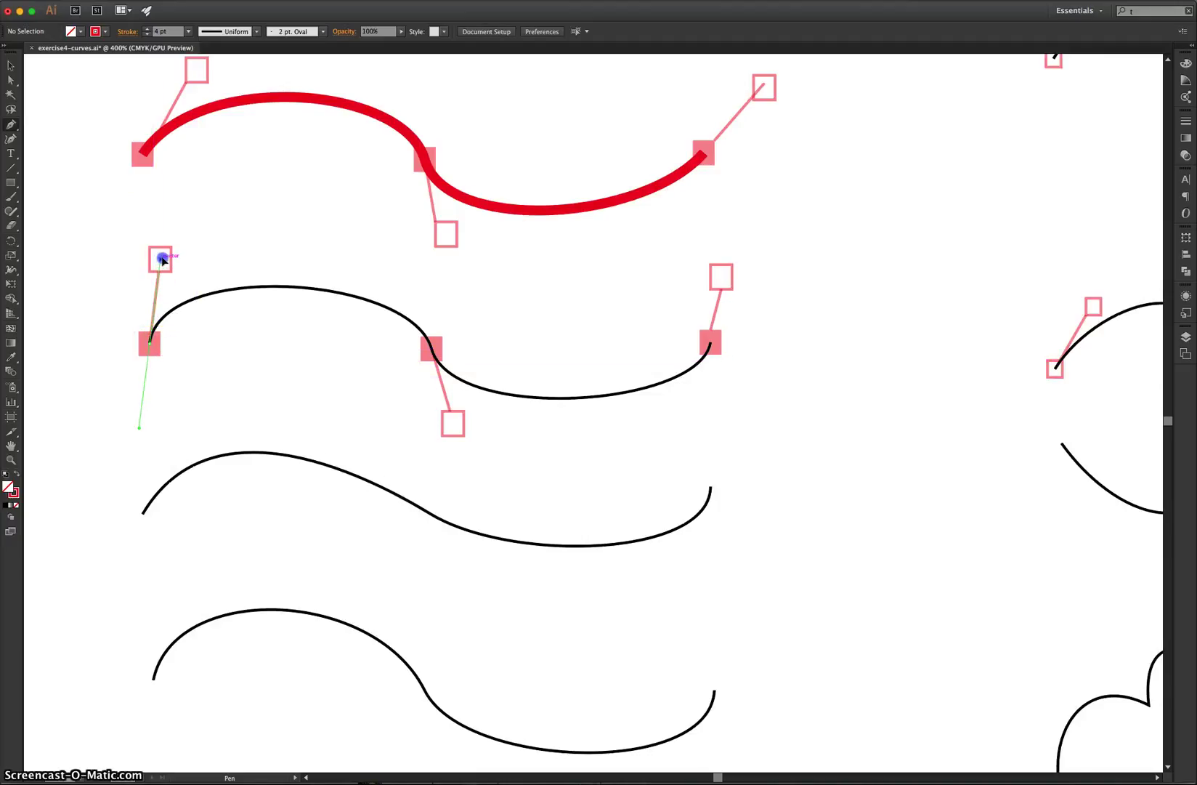
drag(161, 258, 161, 259)
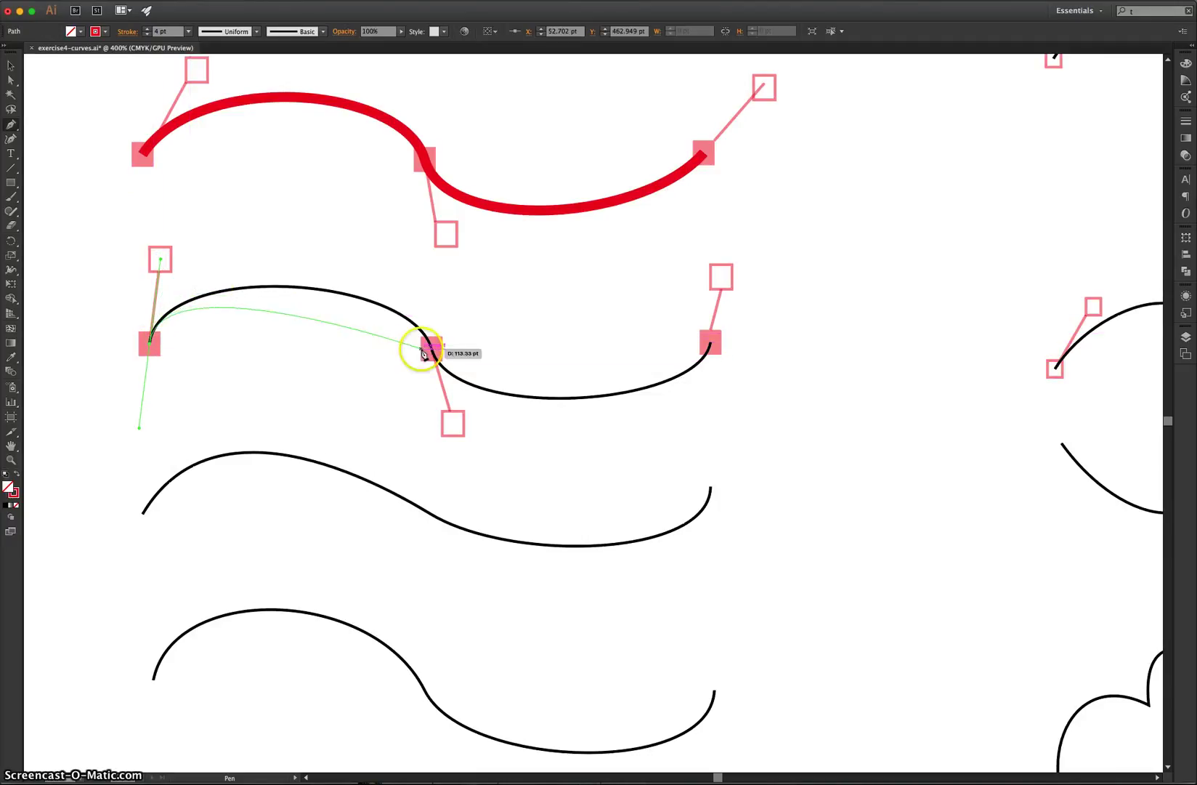
drag(432, 353, 454, 424)
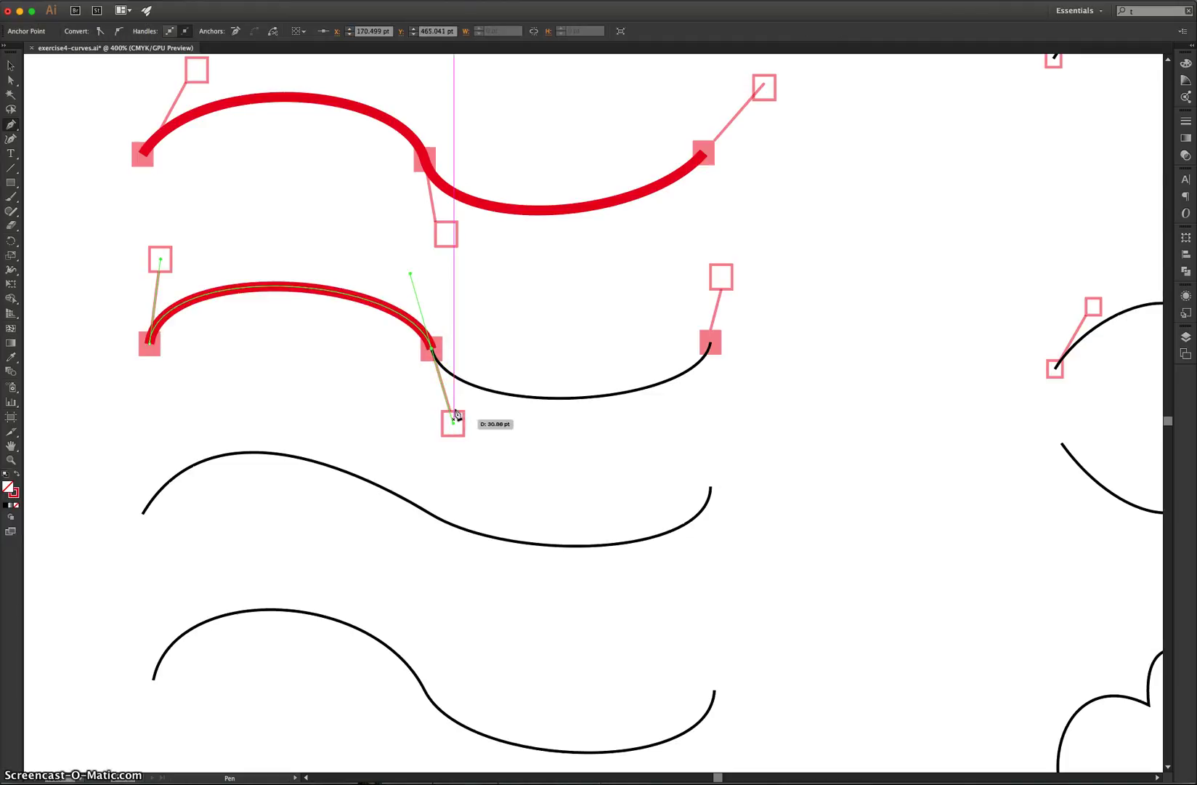
click(710, 344)
drag(710, 344, 722, 277)
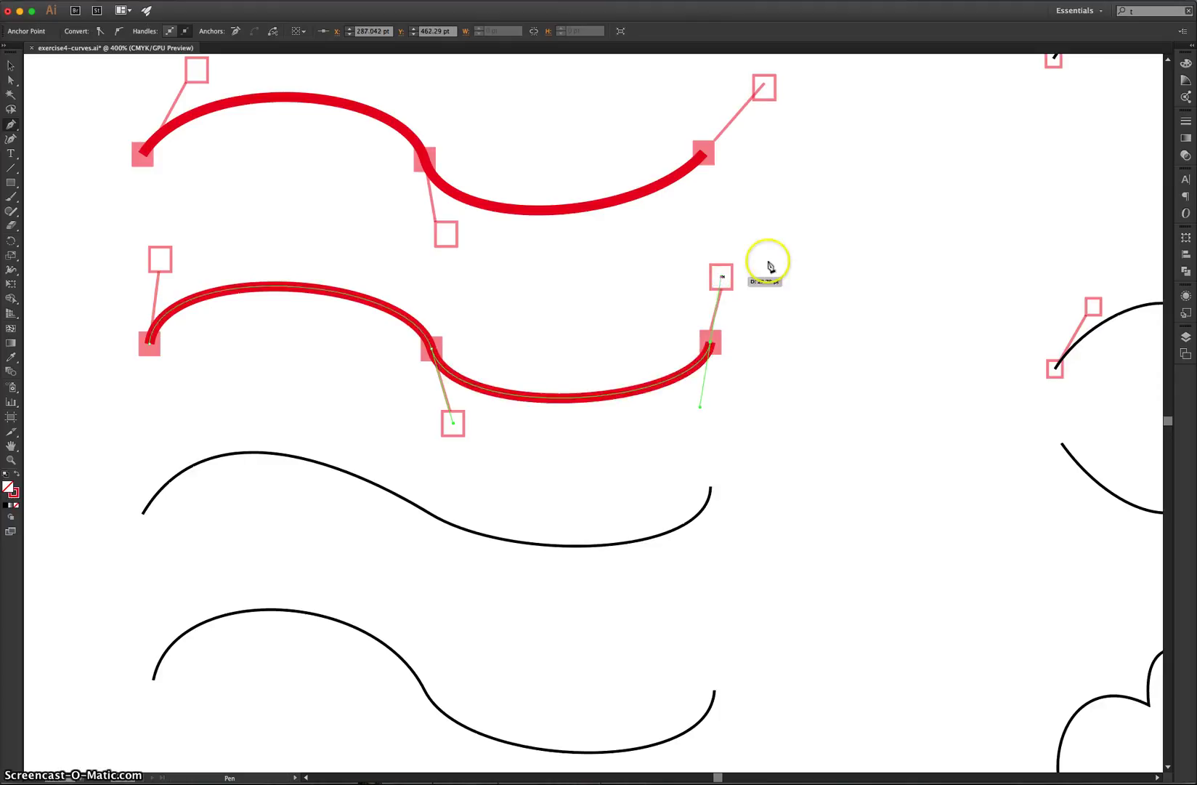
key(super)
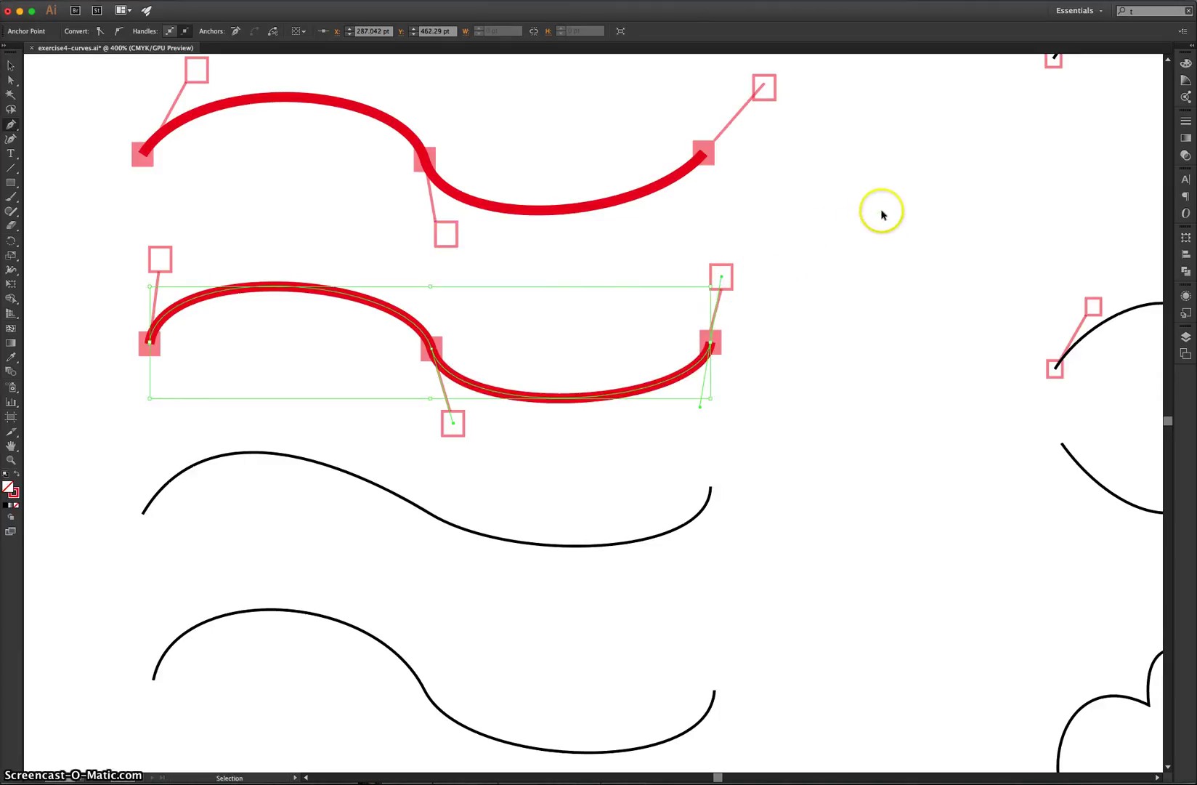
super+click(879, 216)
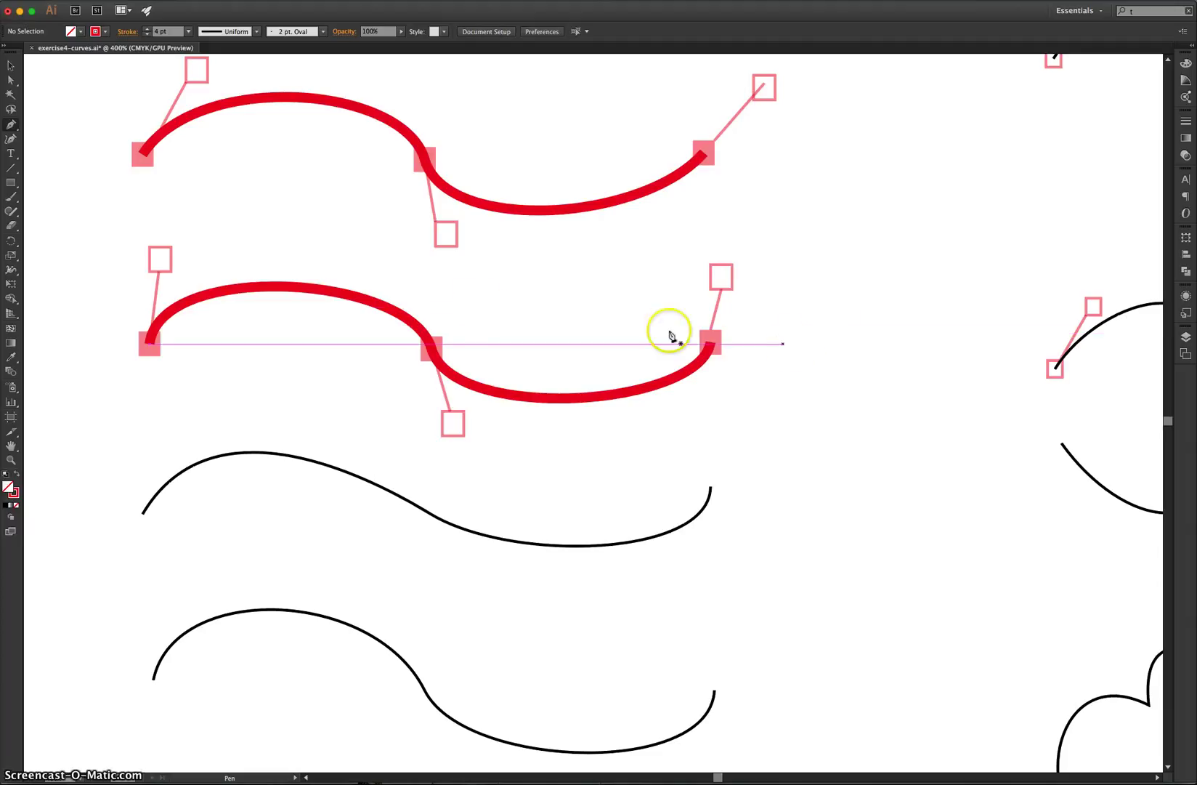
- Trace the third wave, which has no hints, as an open path with smooth anchors at its start, middle inflection and end
scroll(157, 465, down, 5)
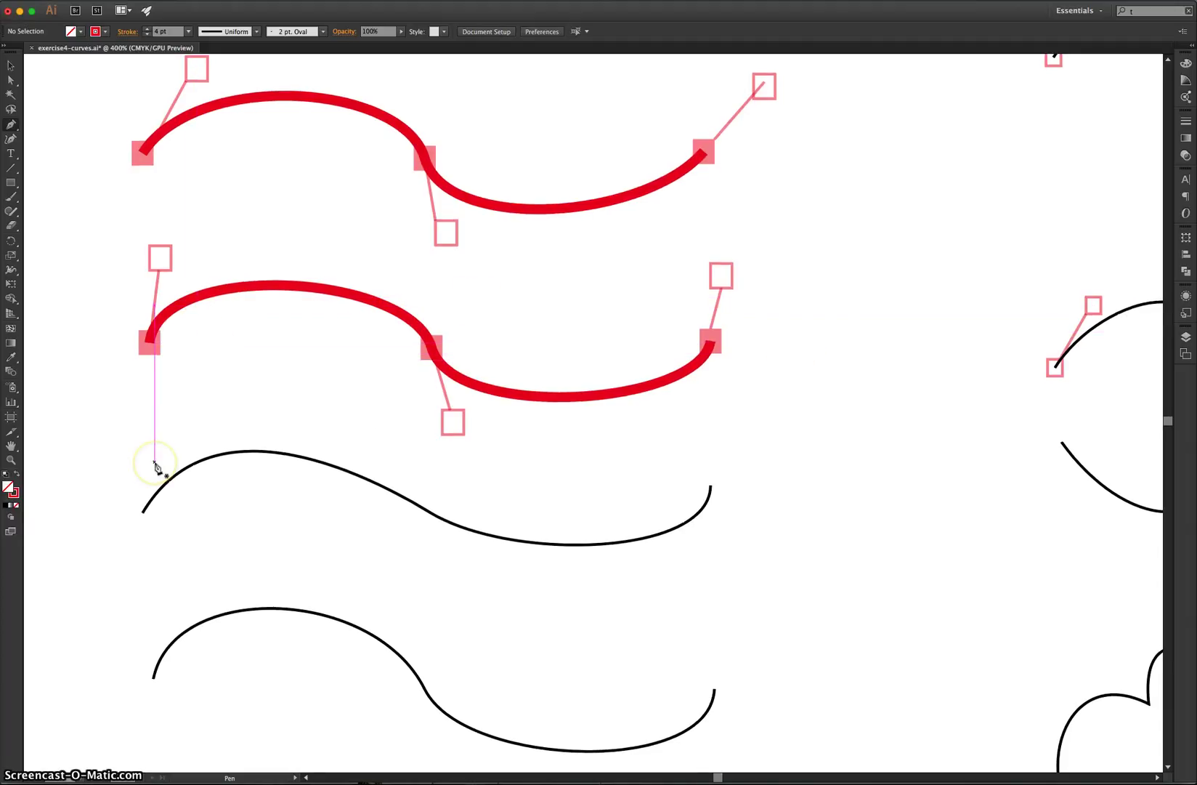
scroll(158, 468, down, 5)
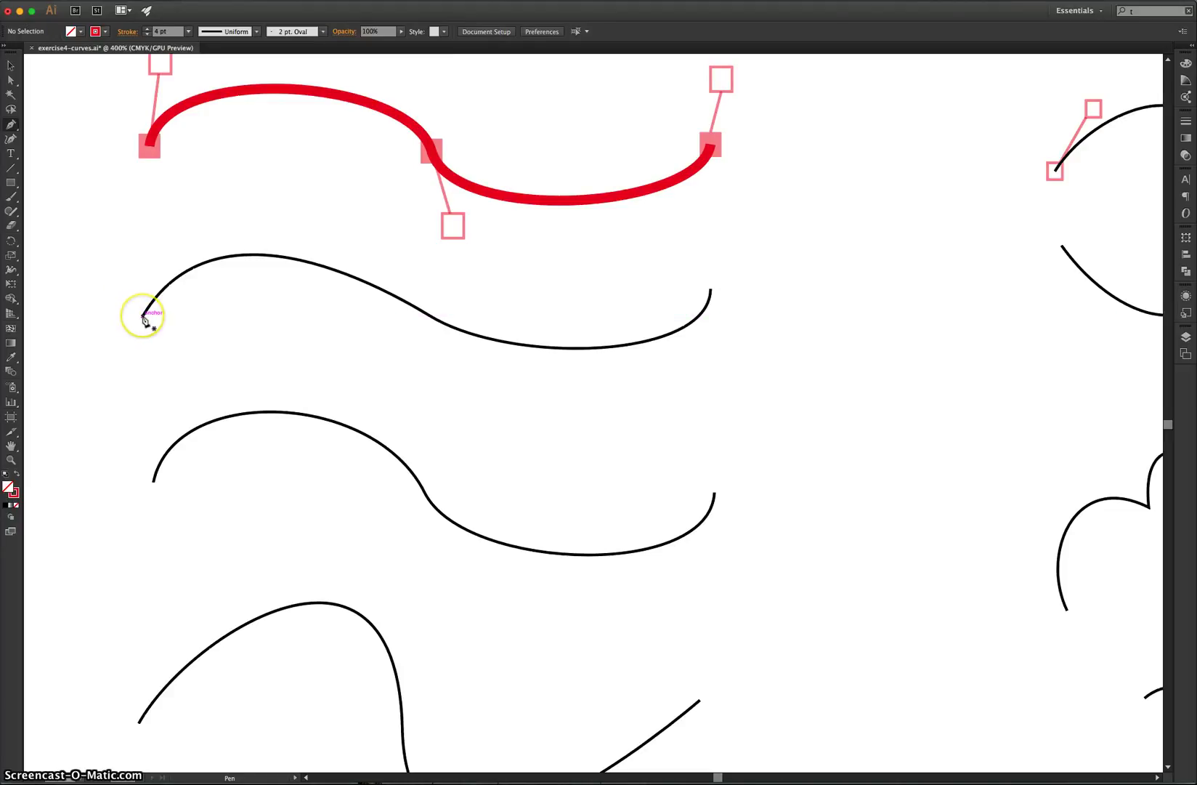
drag(143, 313, 166, 214)
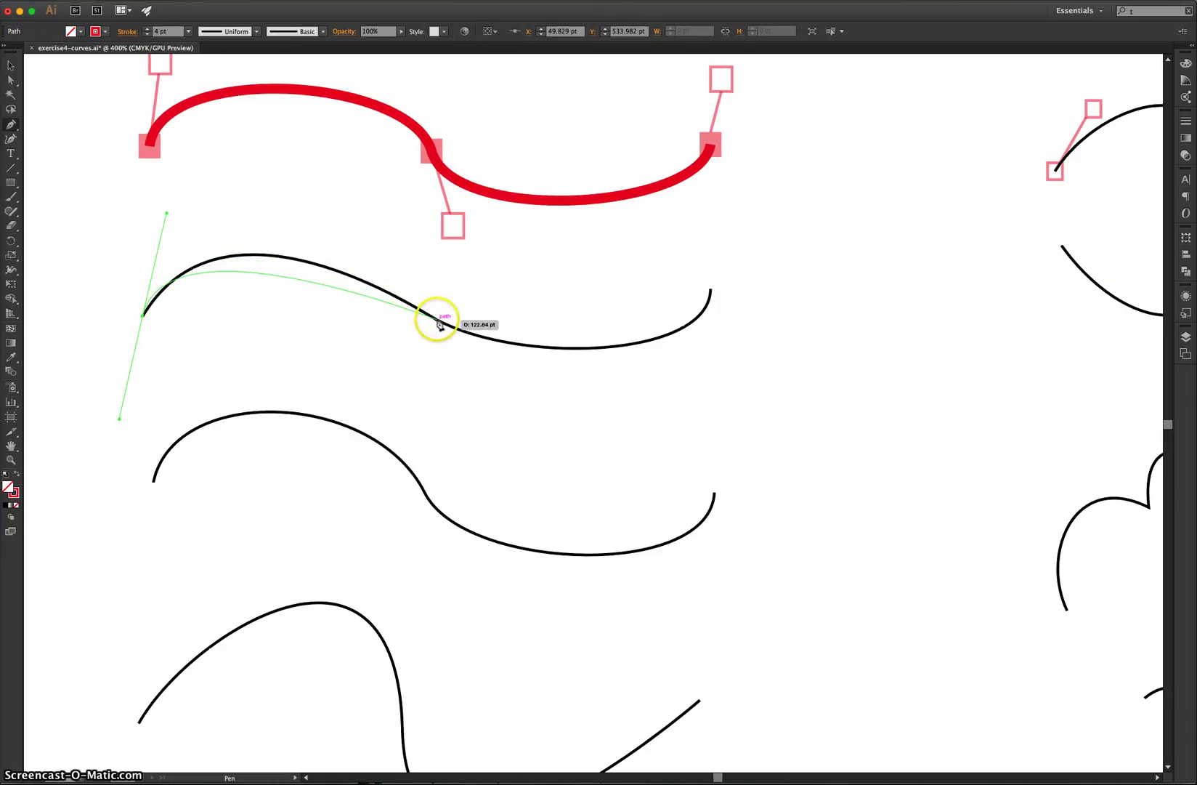
drag(438, 322, 590, 402)
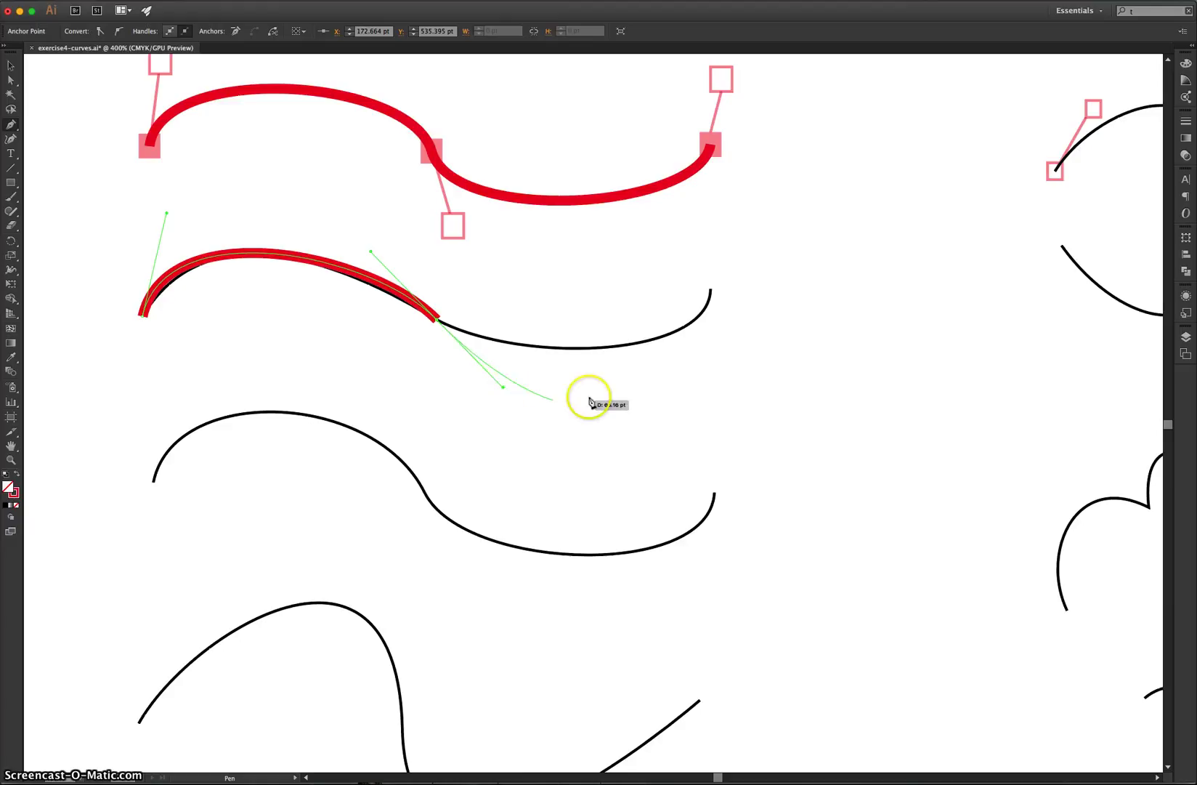
mouse_move(711, 293)
mouse_down()
mouse_move(743, 225)
mouse_move(735, 209)
mouse_move(702, 234)
mouse_move(700, 257)
mouse_move(757, 248)
mouse_move(722, 256)
mouse_move(686, 238)
mouse_up()
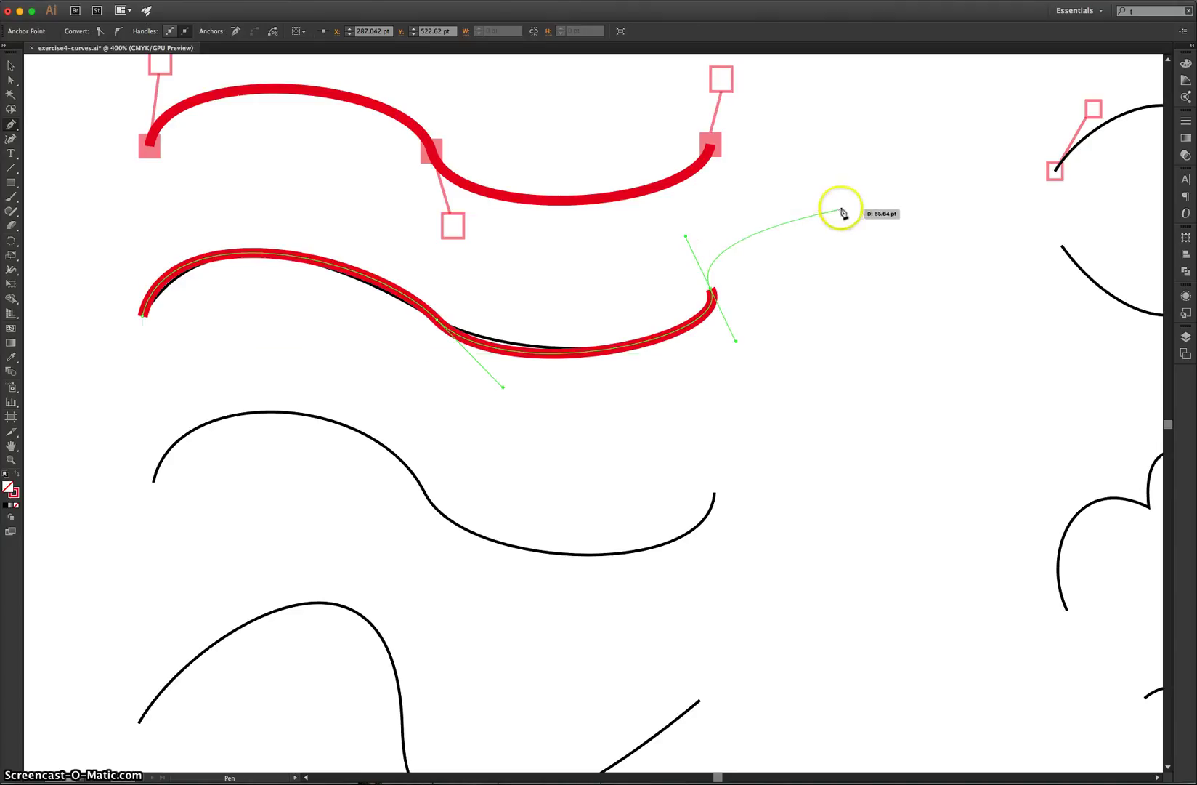
key(super)
super+click(903, 205)
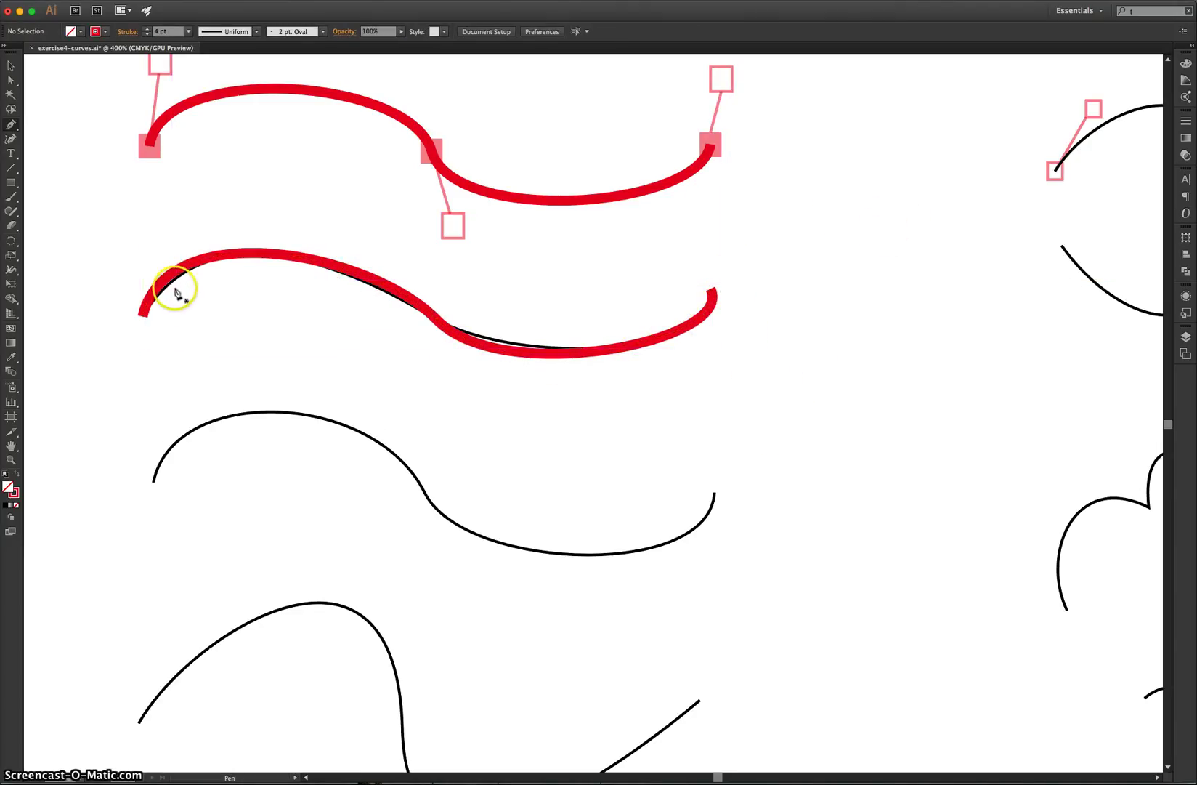
- Adjust the third red wave's direction handles with the Direct Selection tool so the path follows the black guide curve, then deselect it
click(11, 83)
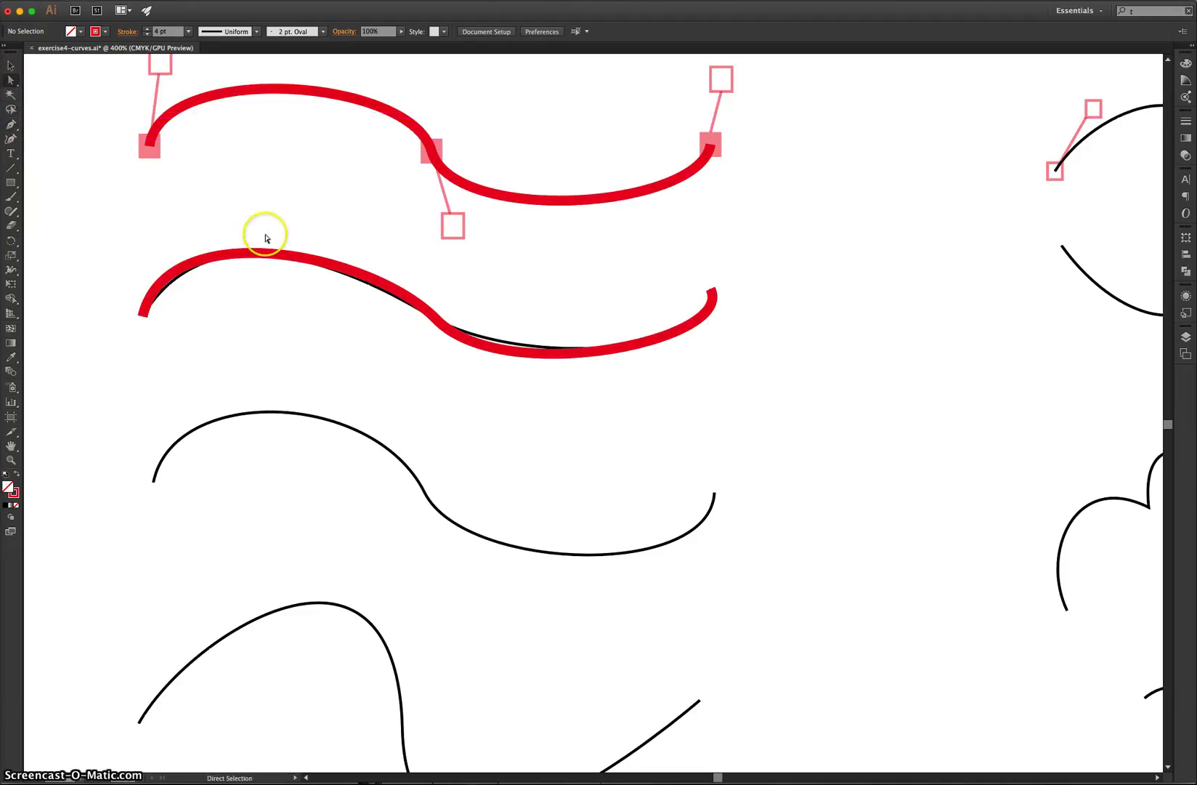
click(270, 256)
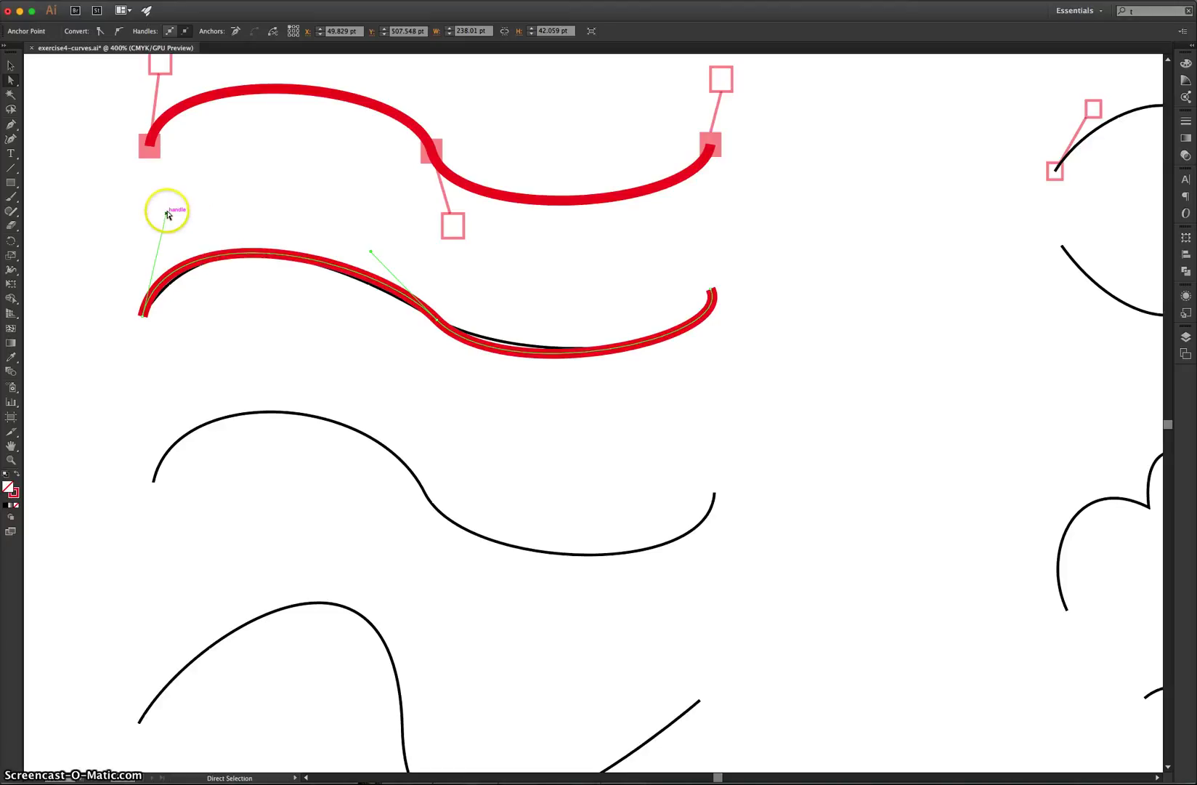
drag(166, 212, 178, 212)
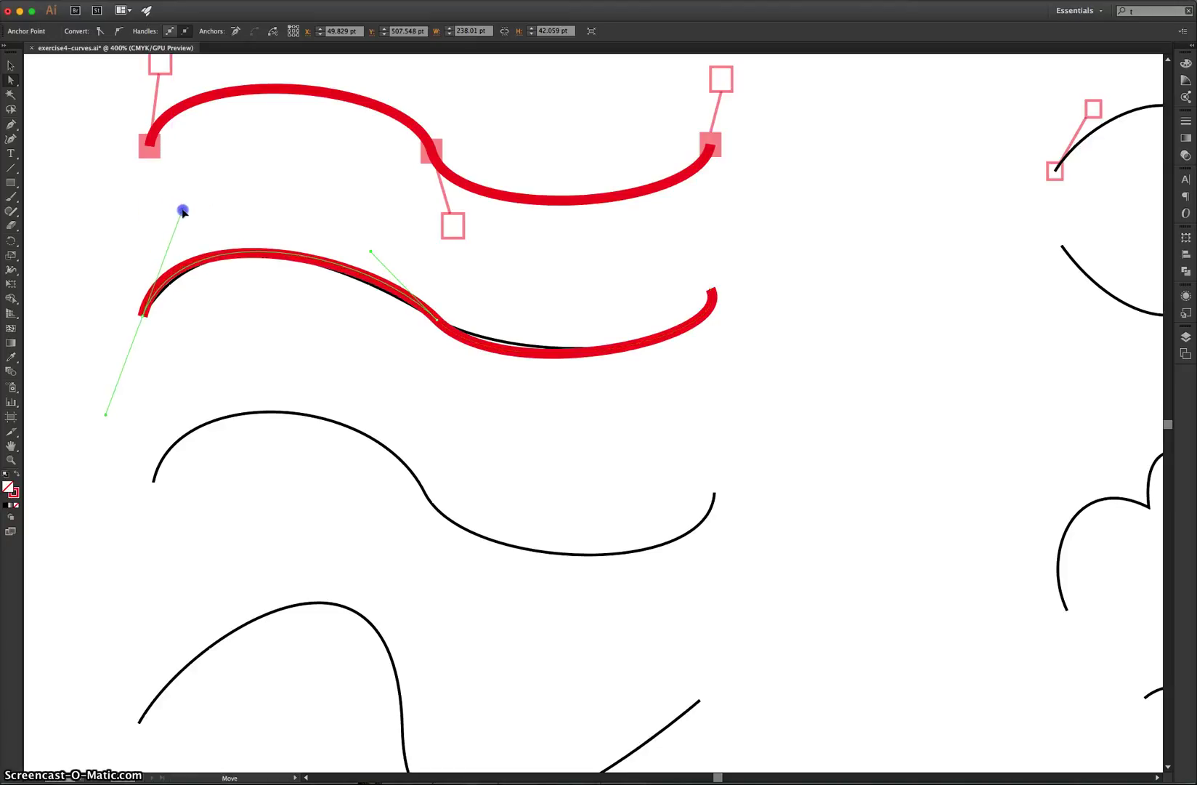
mouse_move(355, 254)
mouse_down()
mouse_move(378, 255)
mouse_move(357, 259)
mouse_up()
drag(425, 287, 709, 284)
mouse_move(689, 235)
mouse_down()
mouse_move(685, 225)
mouse_move(695, 235)
mouse_up()
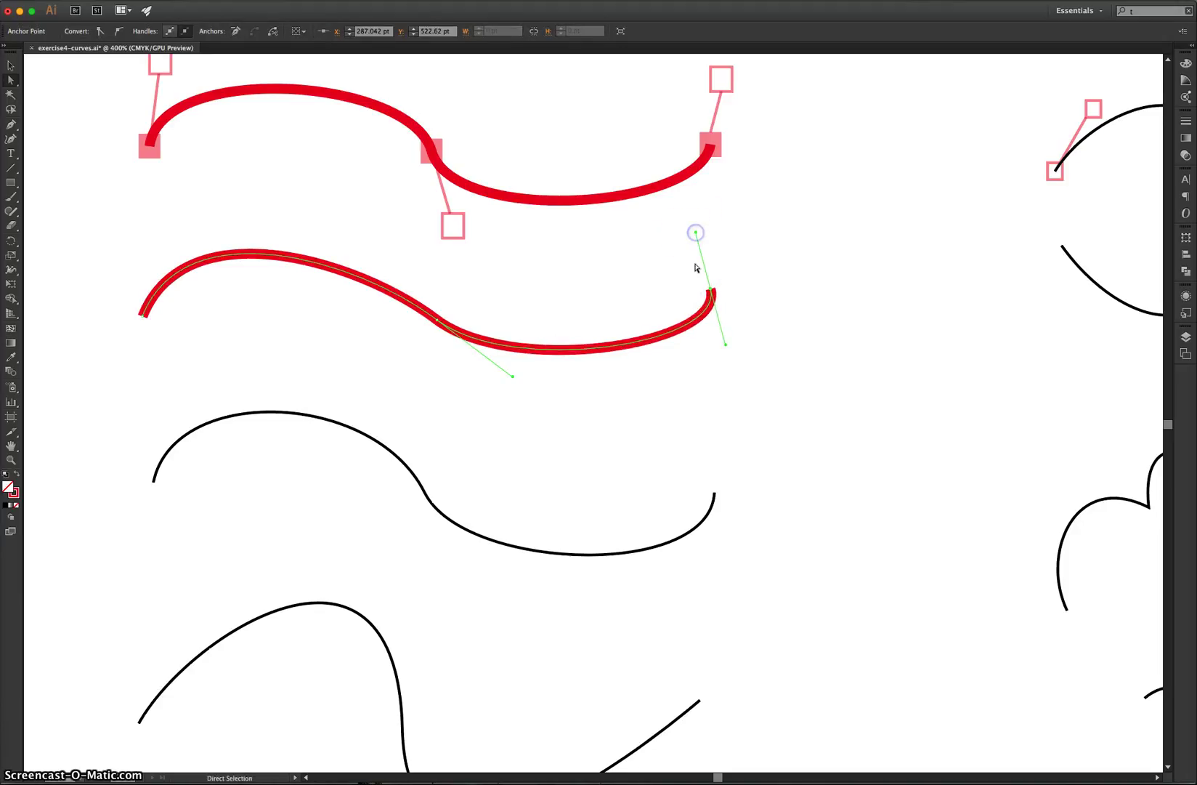
drag(514, 376, 514, 376)
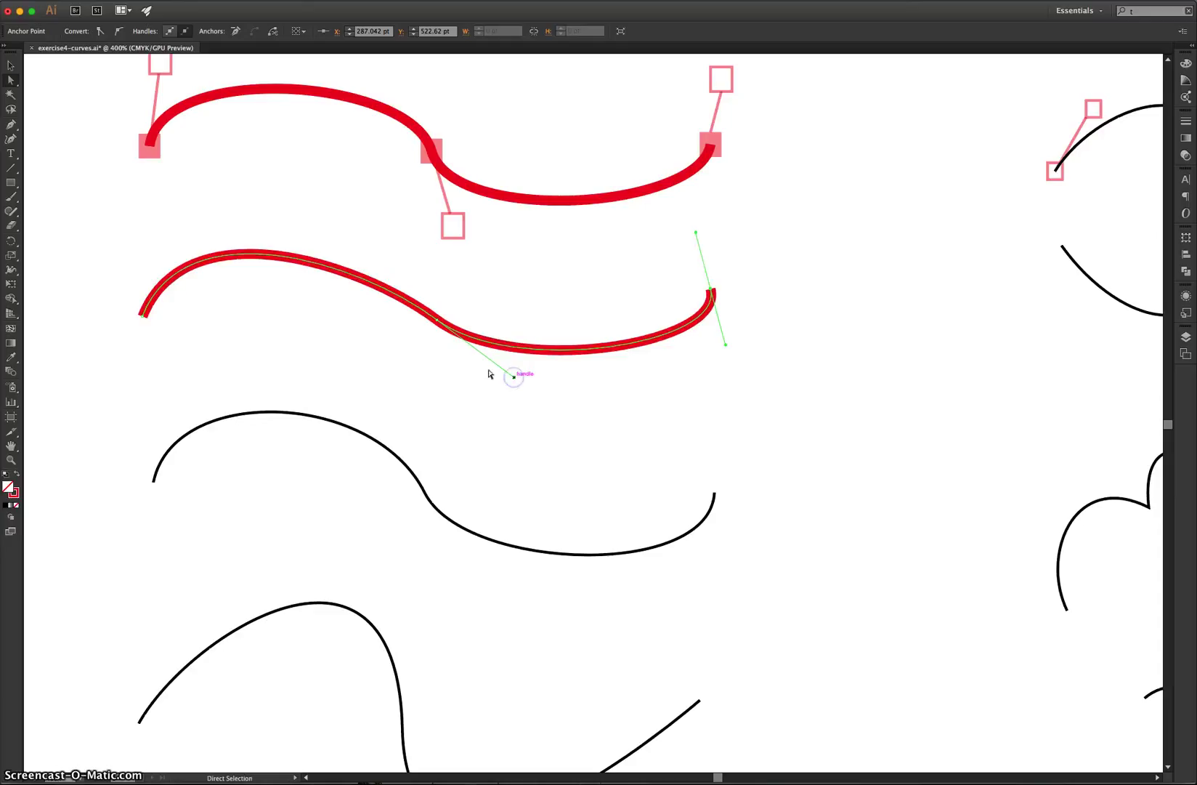
click(809, 239)
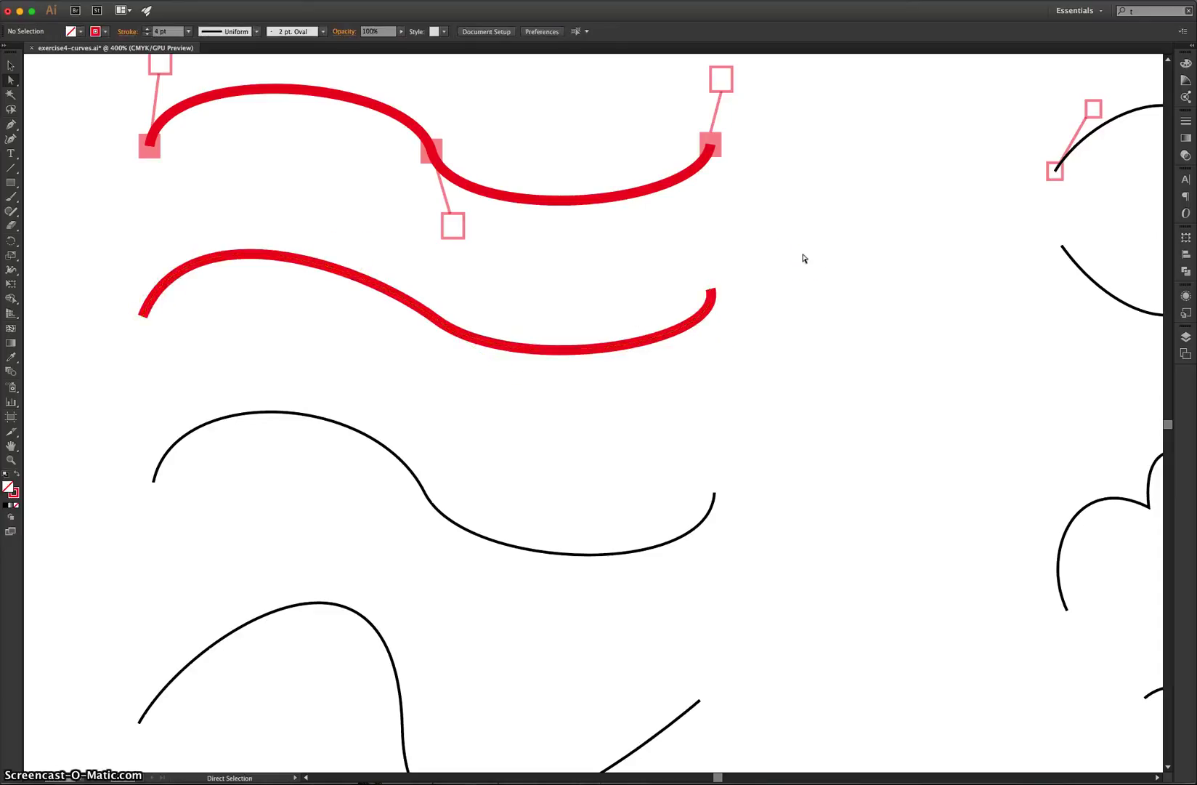
- Trace the fourth wave with the Pen tool, placing smooth anchors at its start, just past the middle bend and its end, and end the path
scroll(743, 420, down, 3)
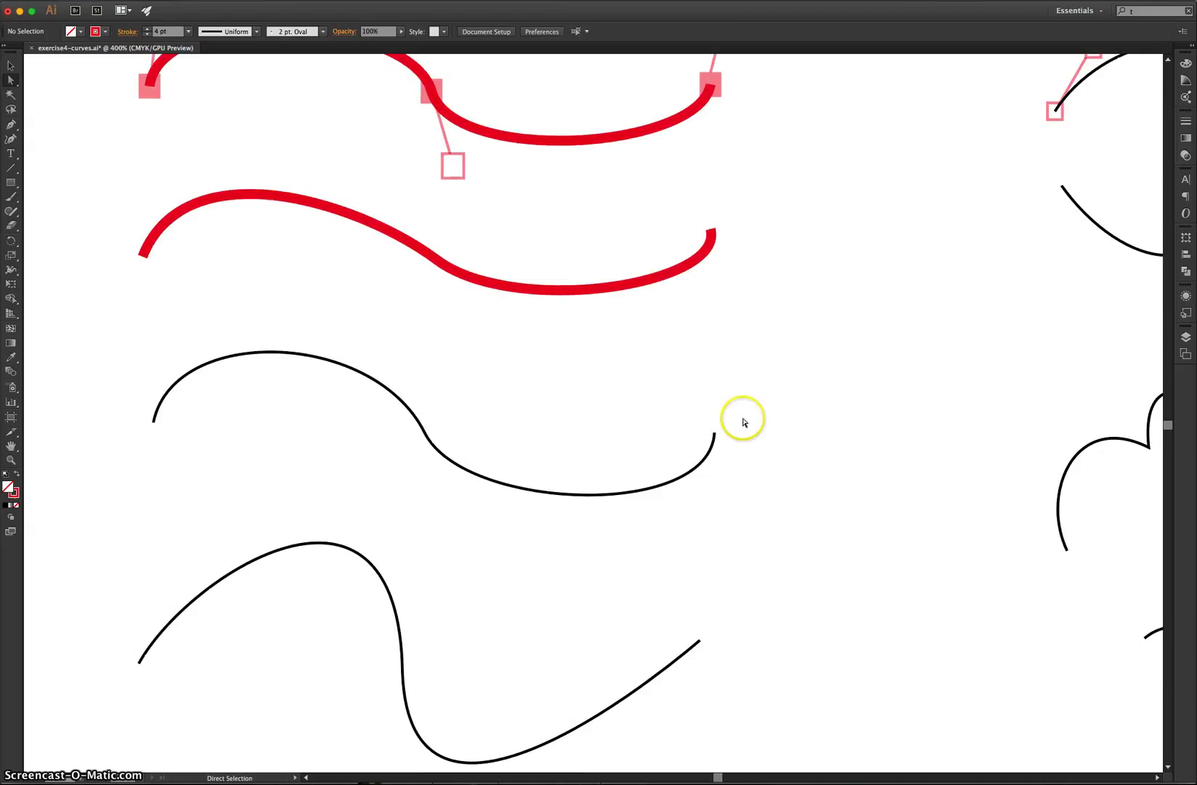
click(10, 125)
click(154, 375)
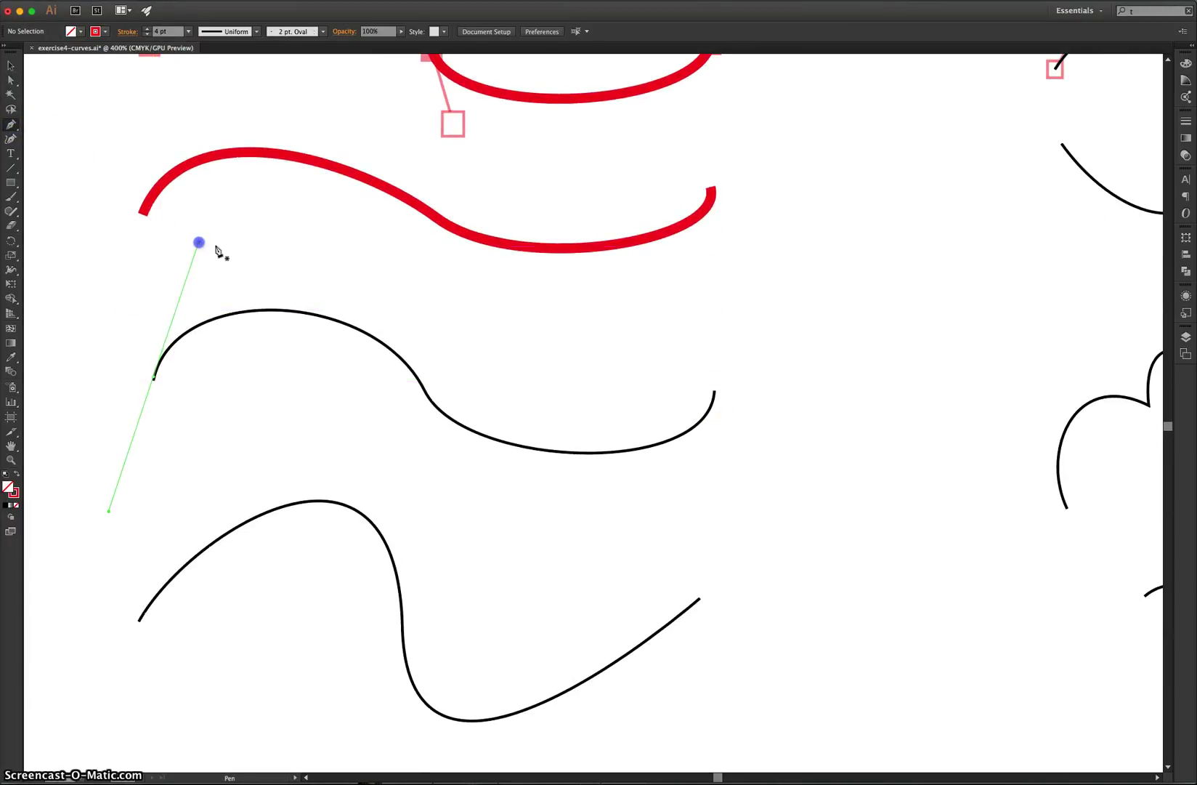
mouse_move(441, 412)
mouse_down()
mouse_move(472, 469)
mouse_move(469, 502)
mouse_up()
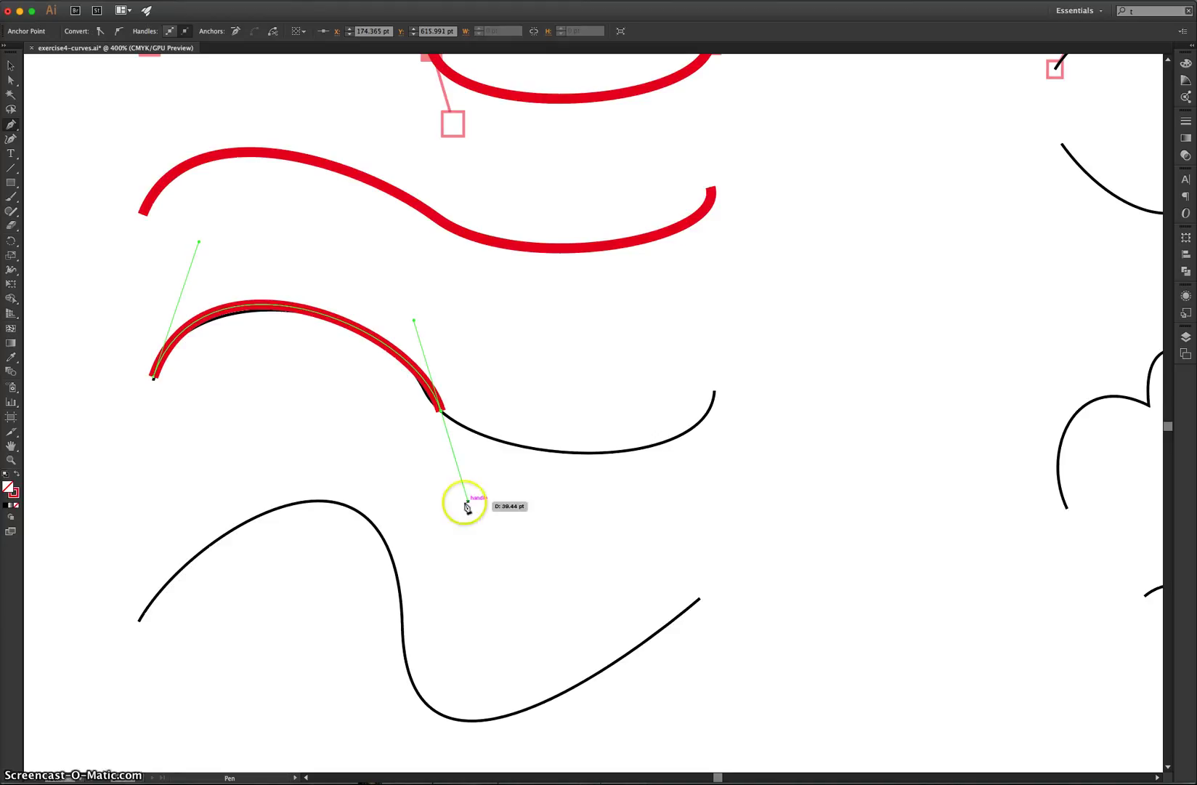
mouse_move(715, 393)
mouse_down()
mouse_move(721, 374)
mouse_move(670, 299)
mouse_move(708, 310)
mouse_move(686, 311)
mouse_move(694, 327)
mouse_up()
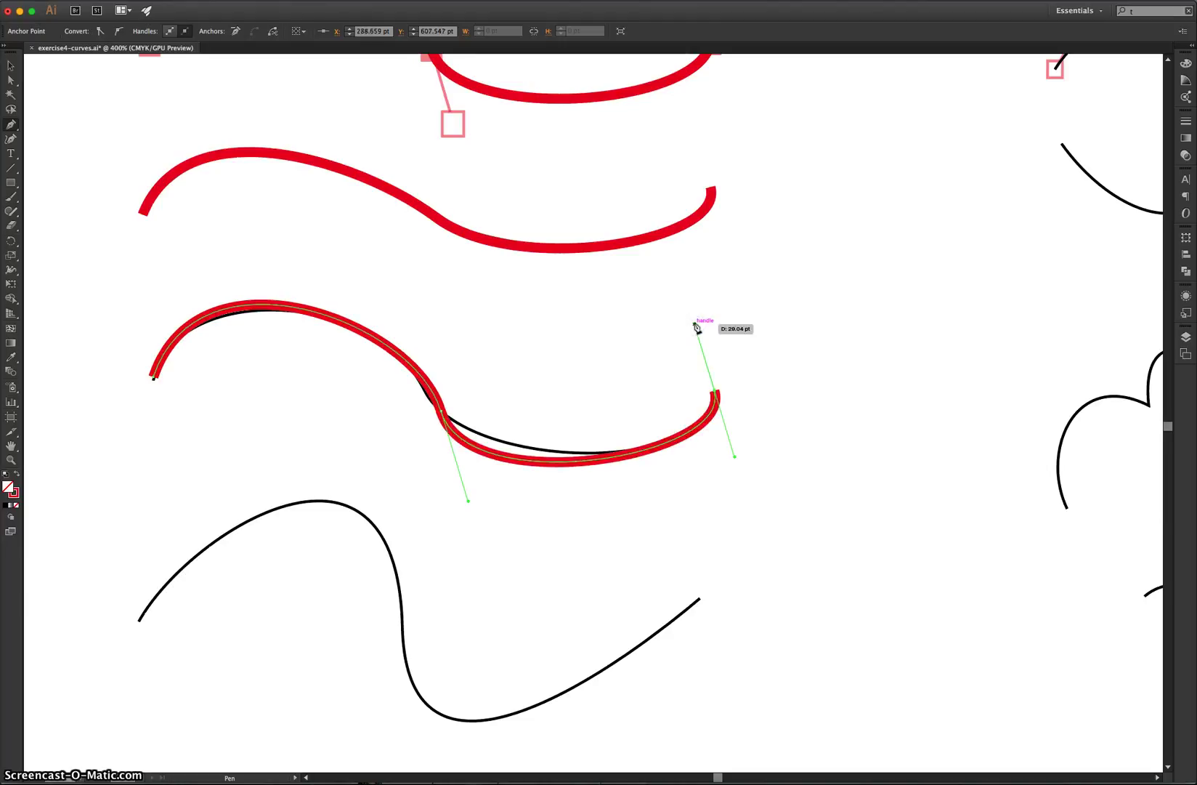
super+click(862, 266)
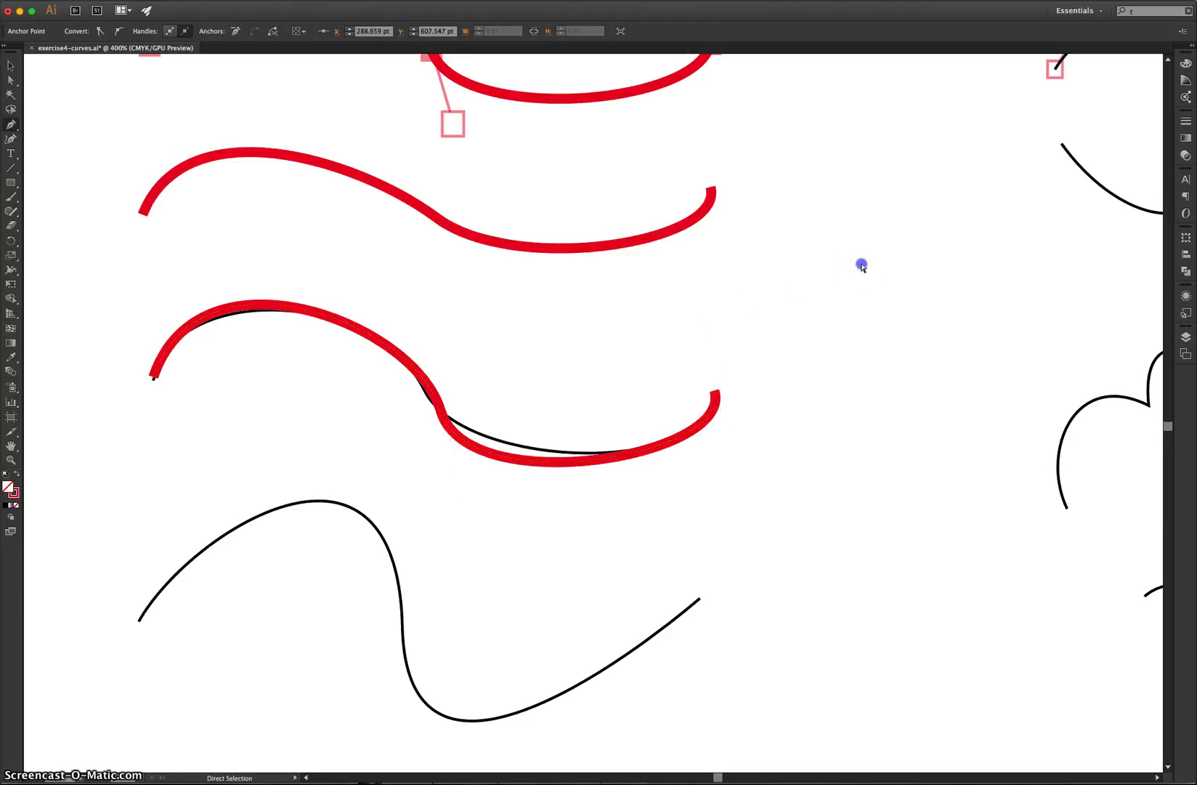
- Reshape the fourth red wave with the Direct Selection tool by adjusting the start anchor's handle and both middle-anchor handles toward the black guide
click(10, 81)
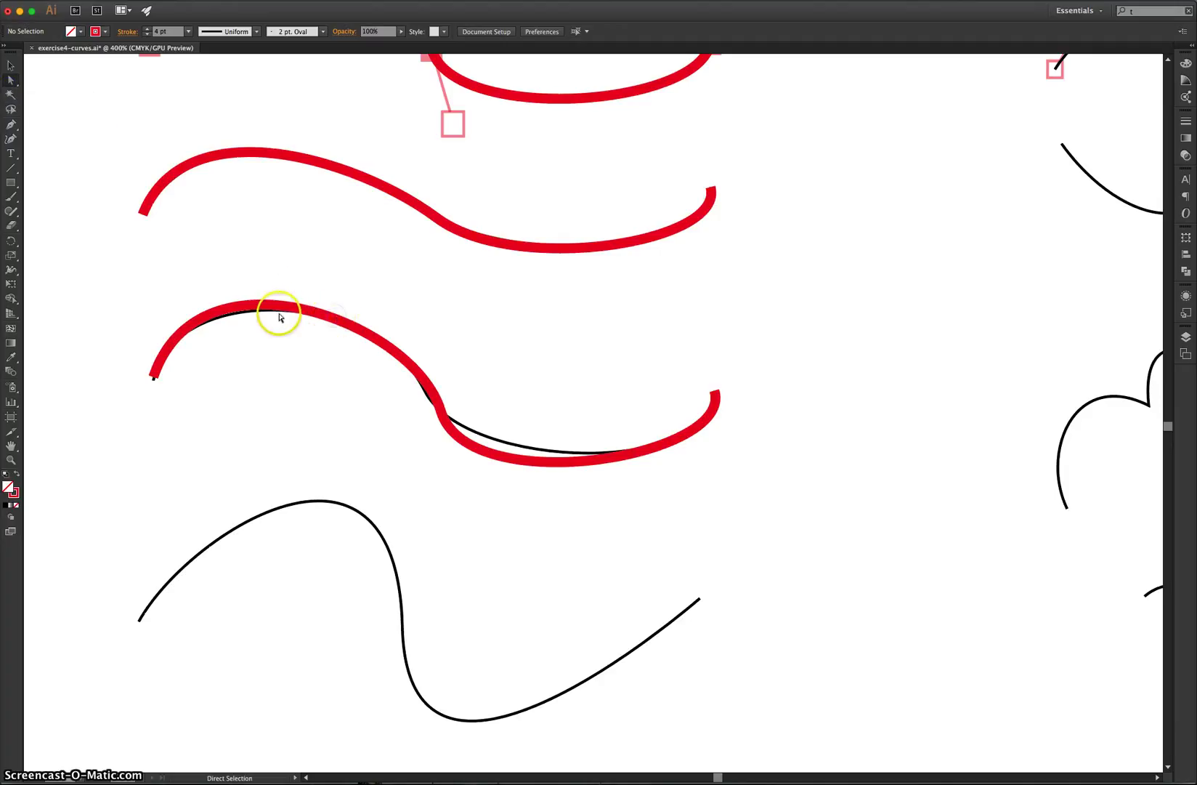
click(255, 305)
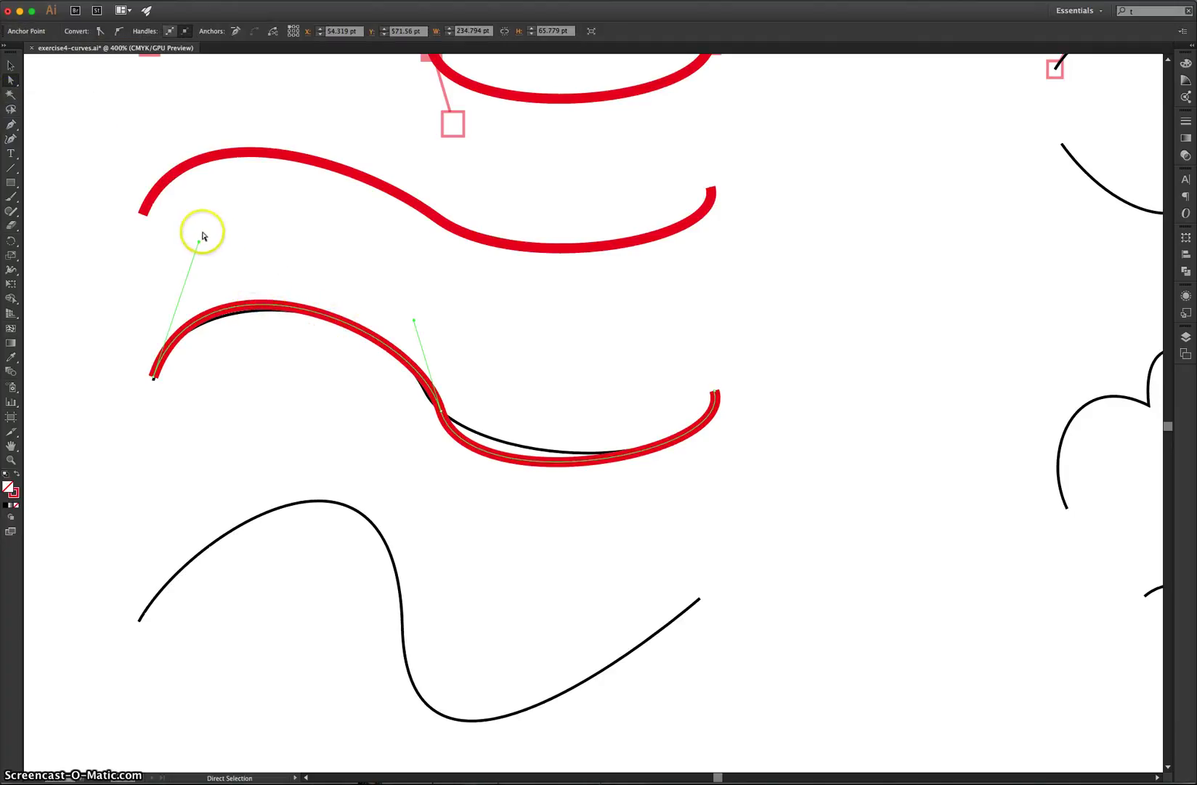
drag(199, 242, 209, 248)
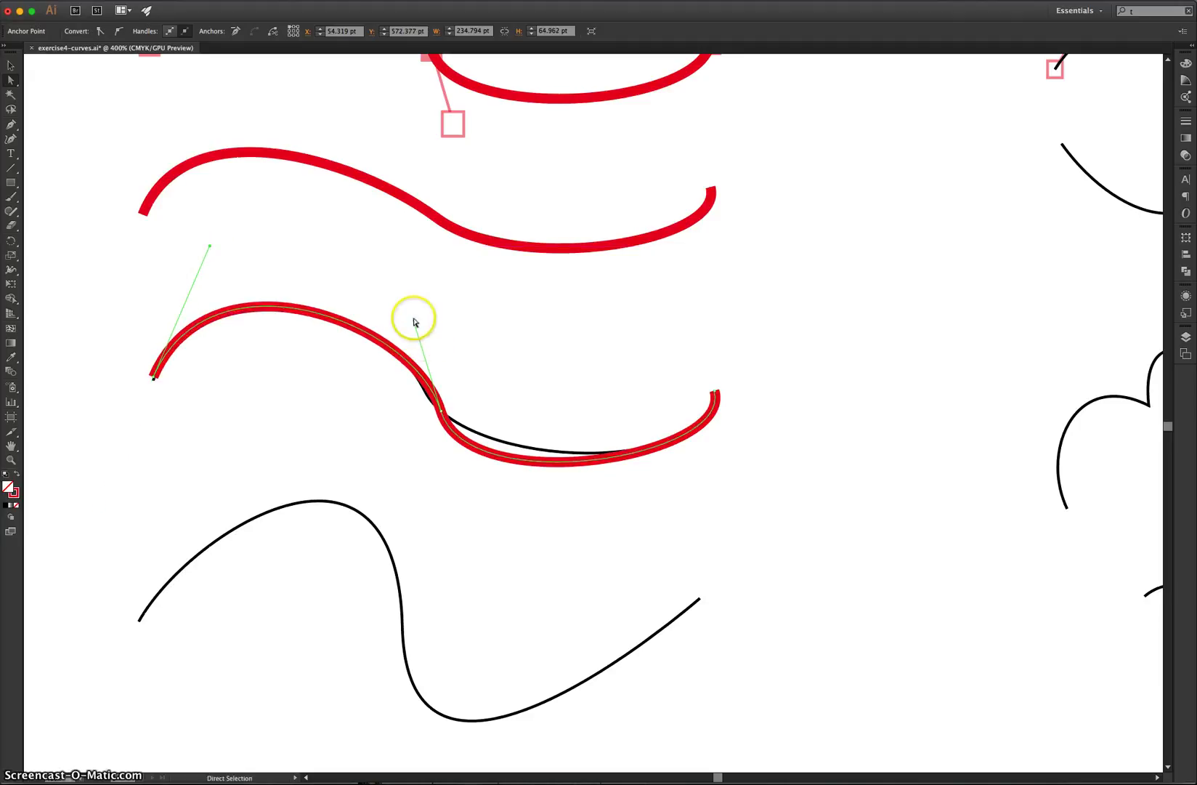
drag(414, 321, 406, 323)
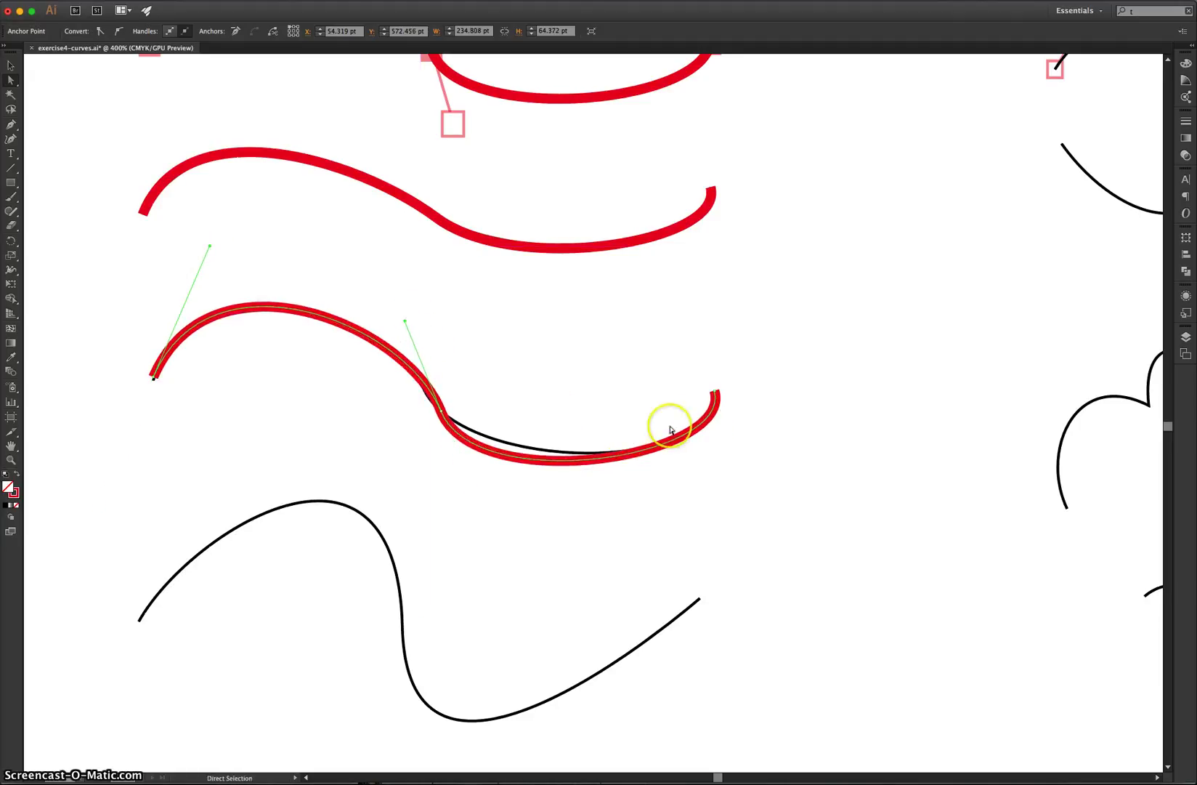
click(716, 392)
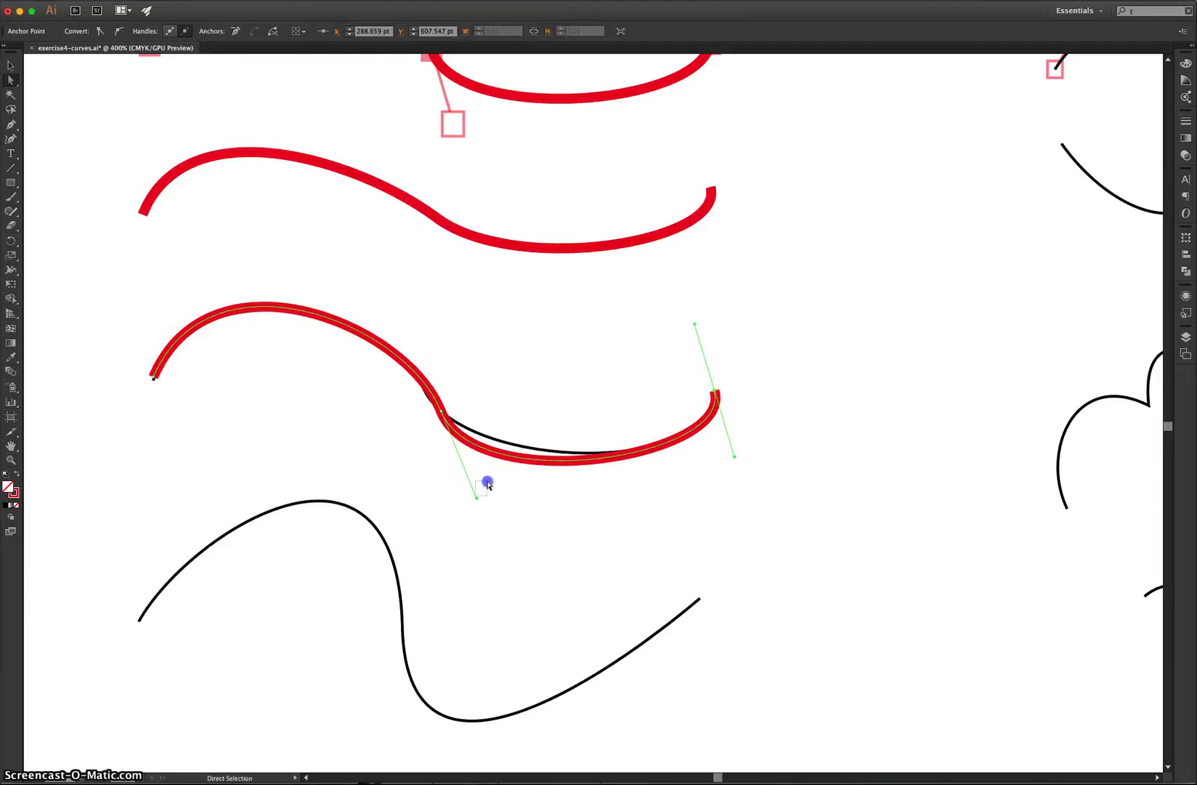
click(468, 421)
click(487, 452)
click(477, 500)
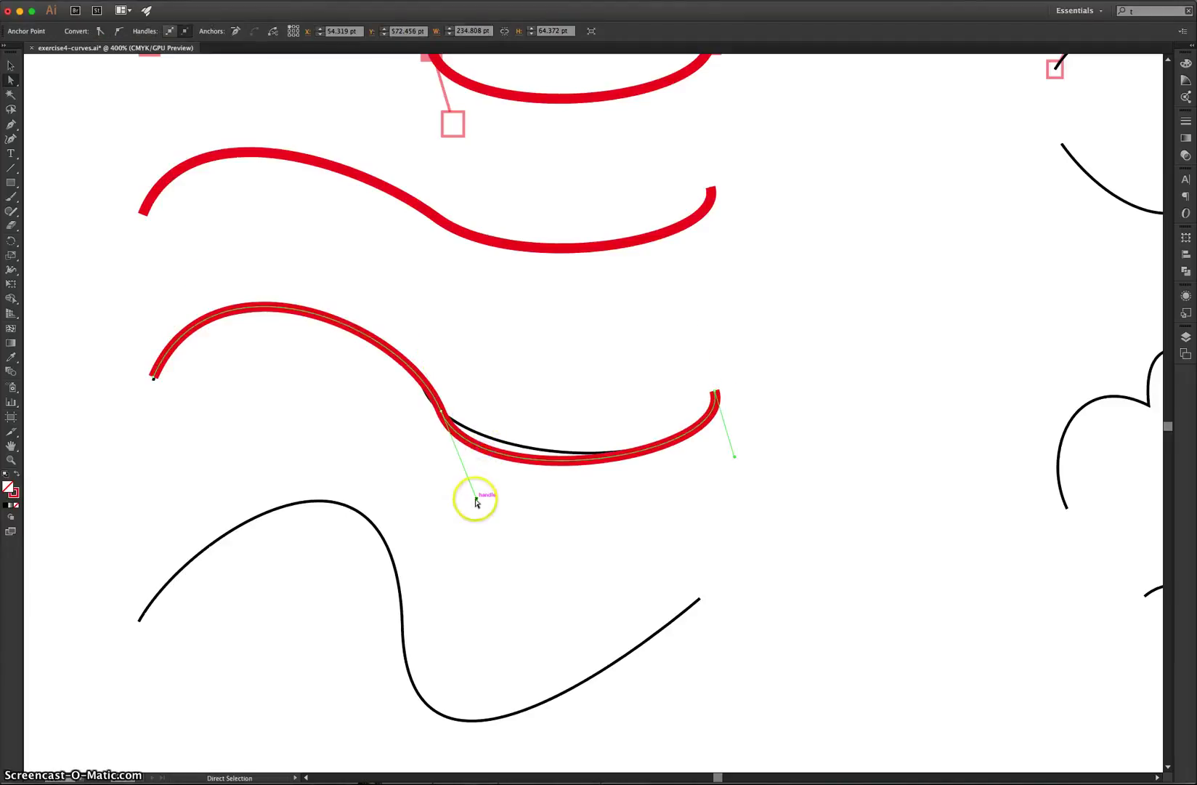
drag(477, 500, 492, 481)
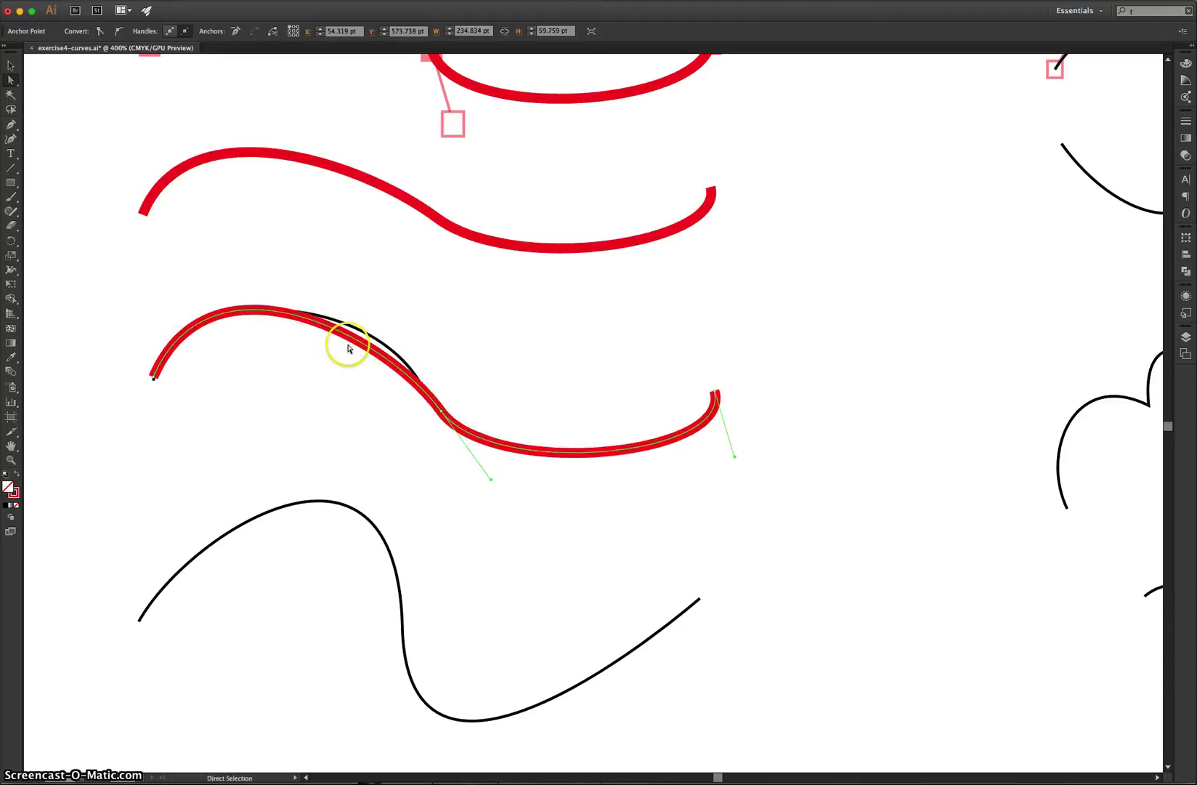
- Refine the fourth wave's middle and end handles, nudge its end anchor slightly up and outward from the curve to fit the guide, and deselect it
click(441, 412)
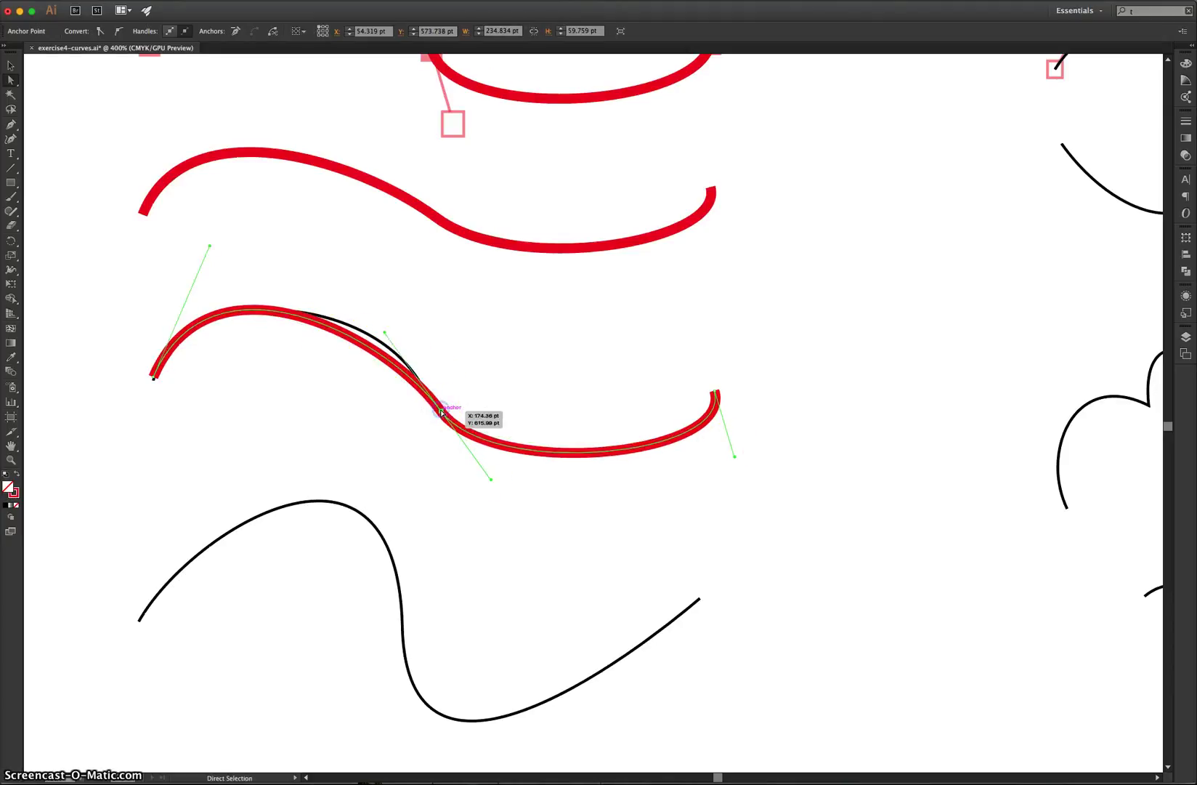
click(387, 335)
drag(385, 336, 391, 323)
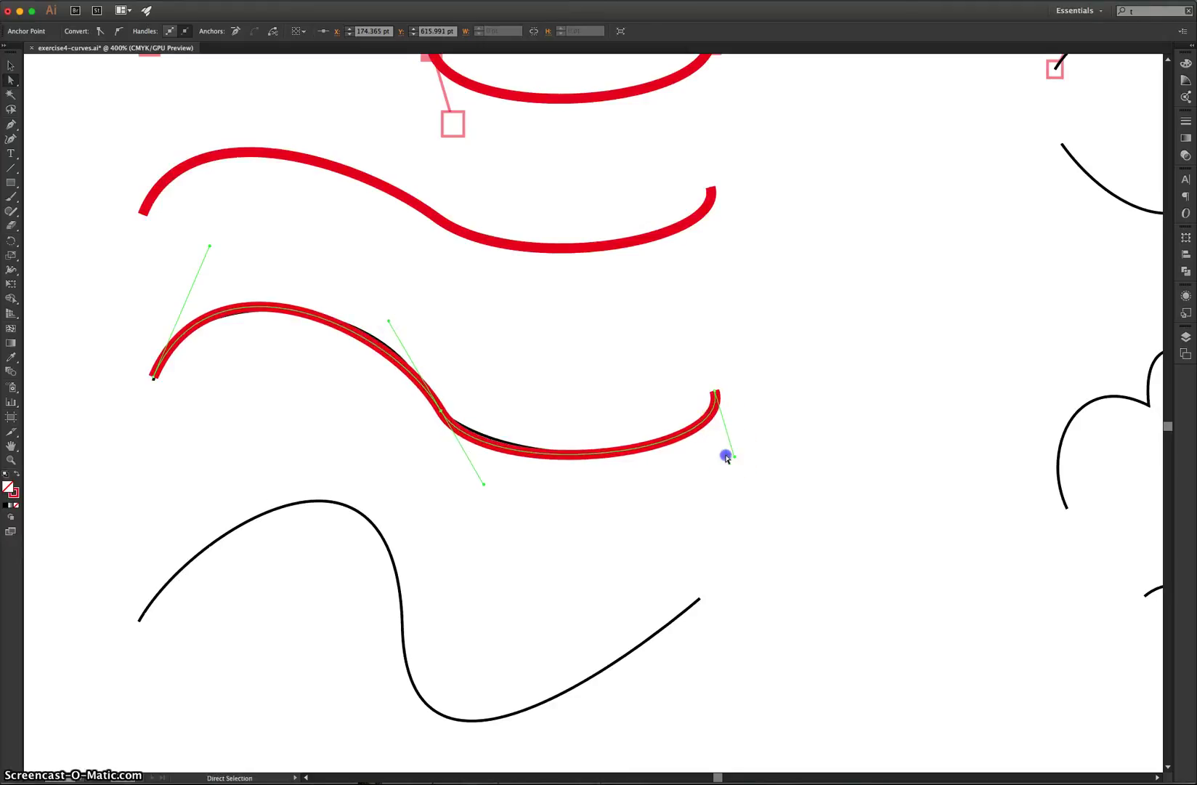
click(716, 413)
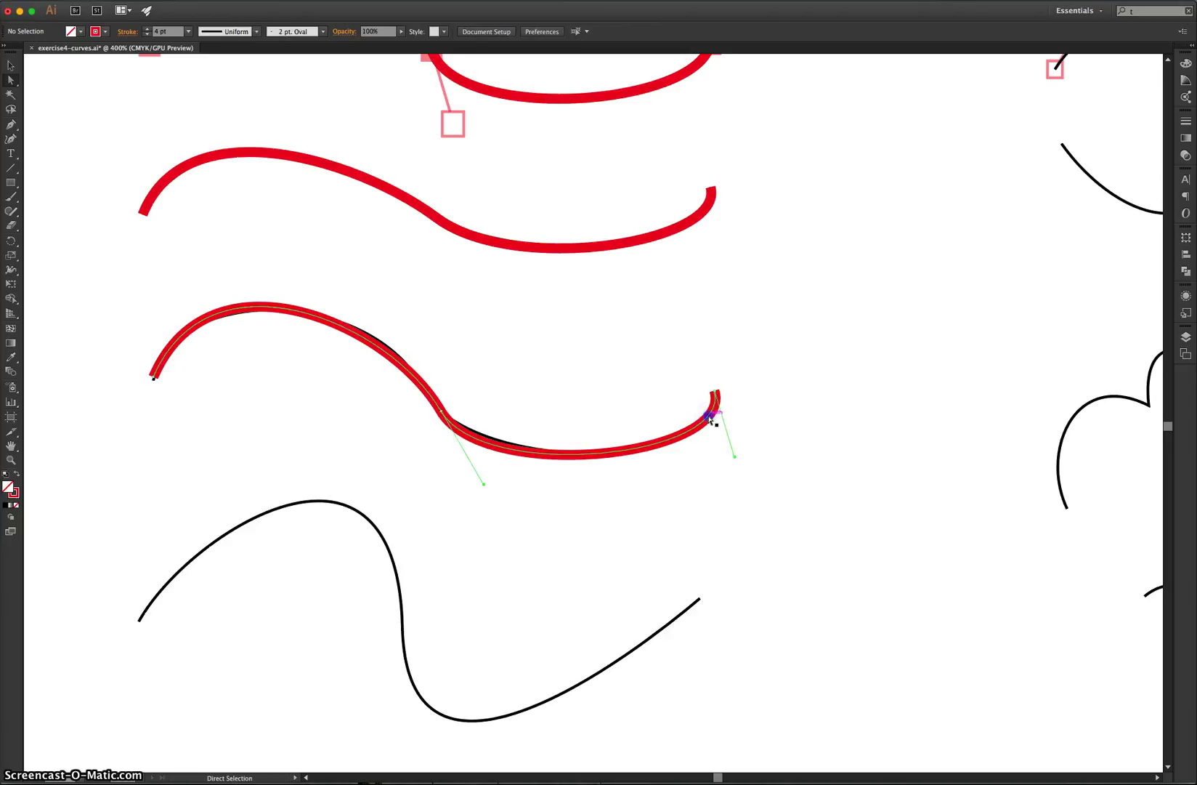
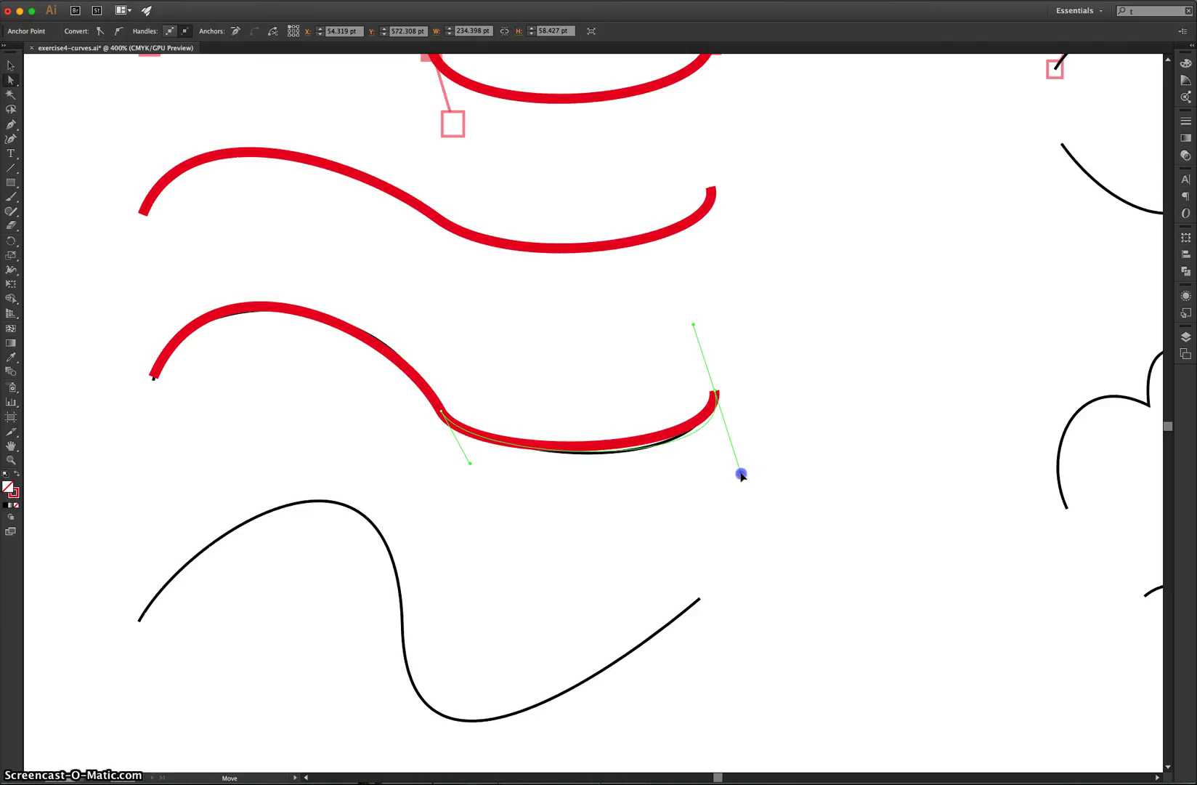
drag(742, 474, 741, 473)
click(714, 393)
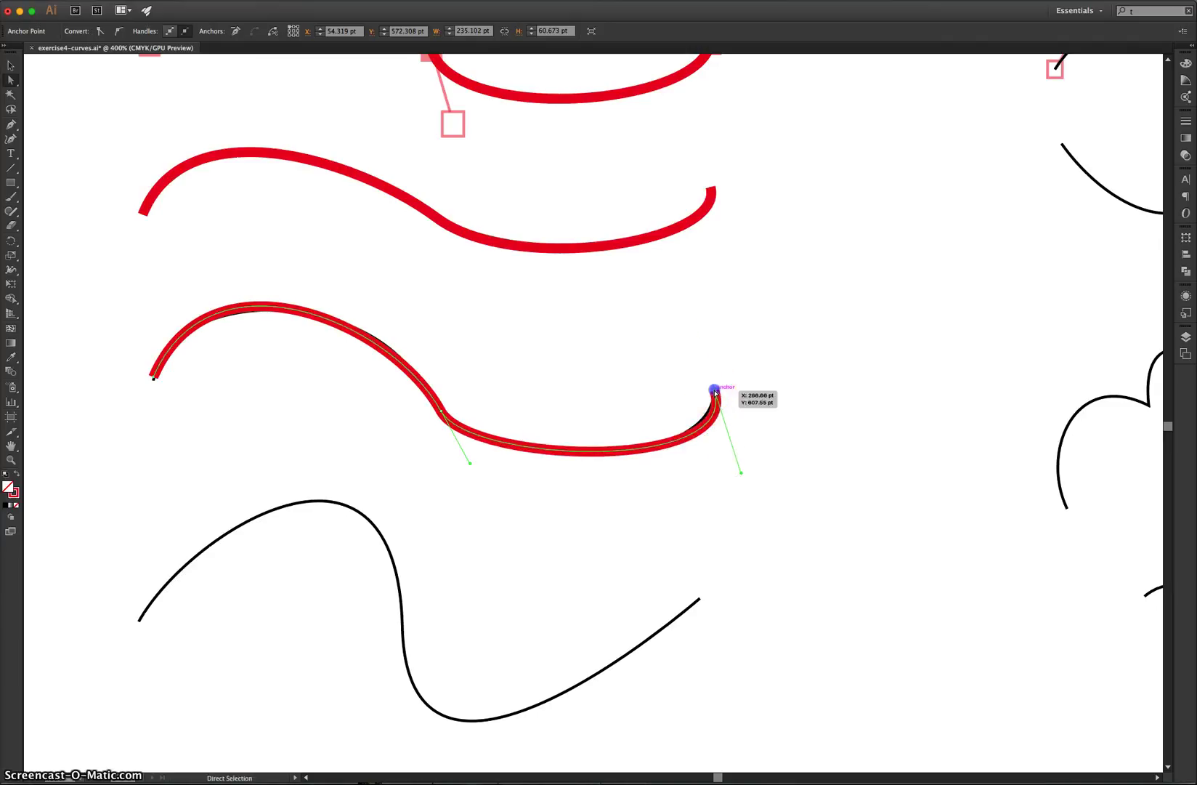
drag(715, 392, 712, 387)
click(759, 352)
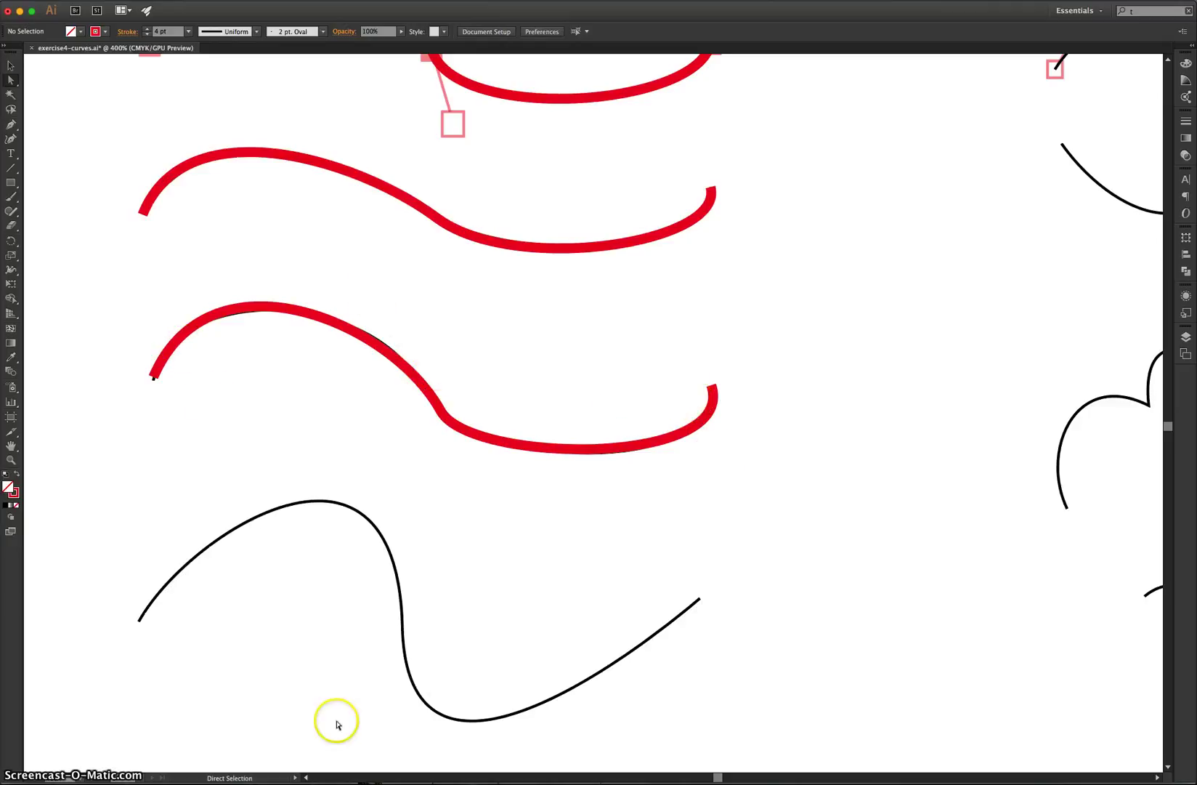
- Trace the fifth wave with the Pen tool, placing smooth anchors at its start, middle inflection and end, and end the path
click(12, 125)
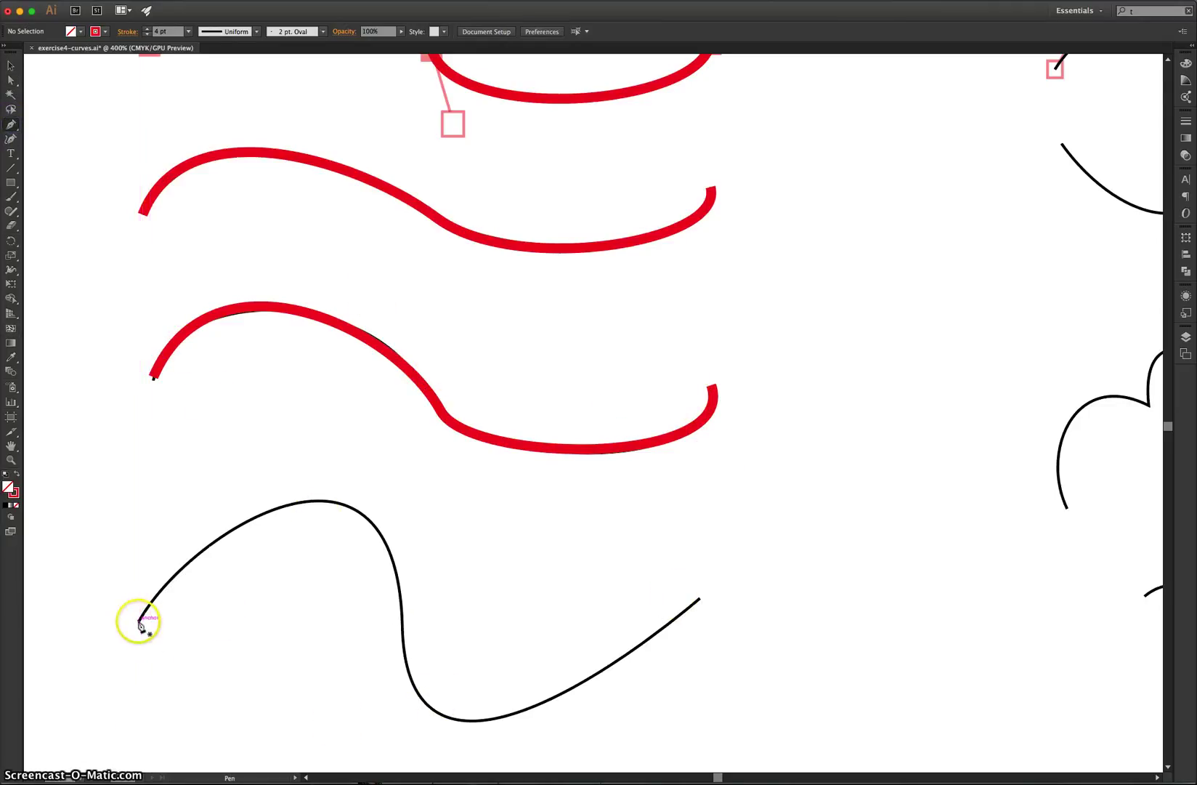
drag(140, 621, 246, 450)
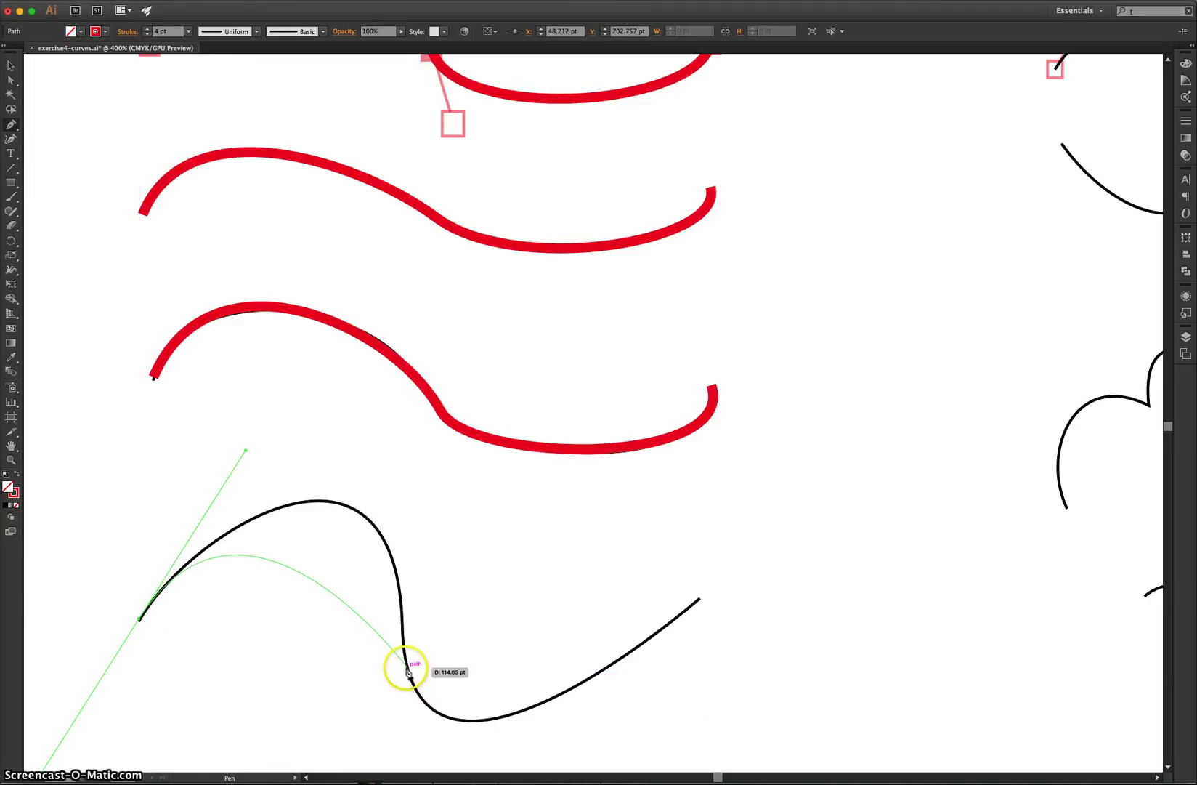
mouse_move(402, 646)
mouse_down()
mouse_move(409, 771)
mouse_move(390, 427)
mouse_move(374, 526)
mouse_move(394, 550)
mouse_up()
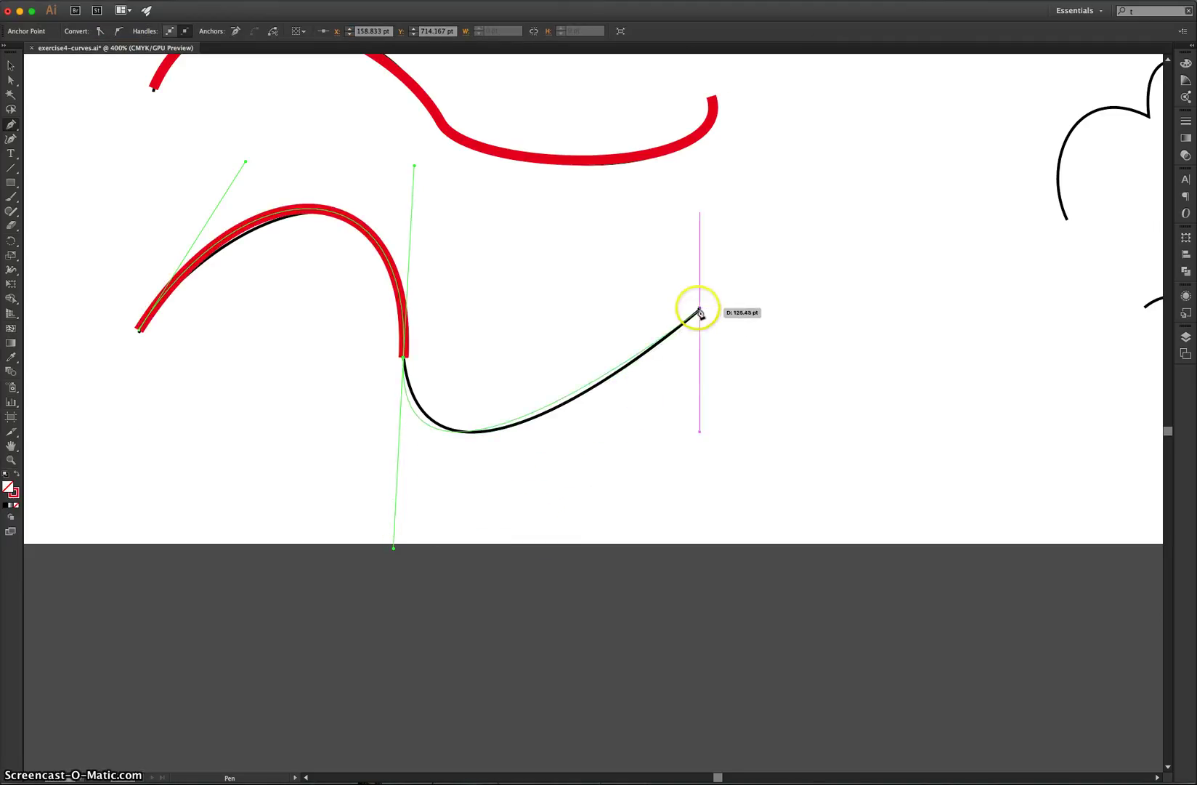
mouse_move(700, 312)
mouse_down()
mouse_move(709, 283)
mouse_move(673, 295)
mouse_move(711, 266)
mouse_move(752, 267)
mouse_move(741, 268)
mouse_up()
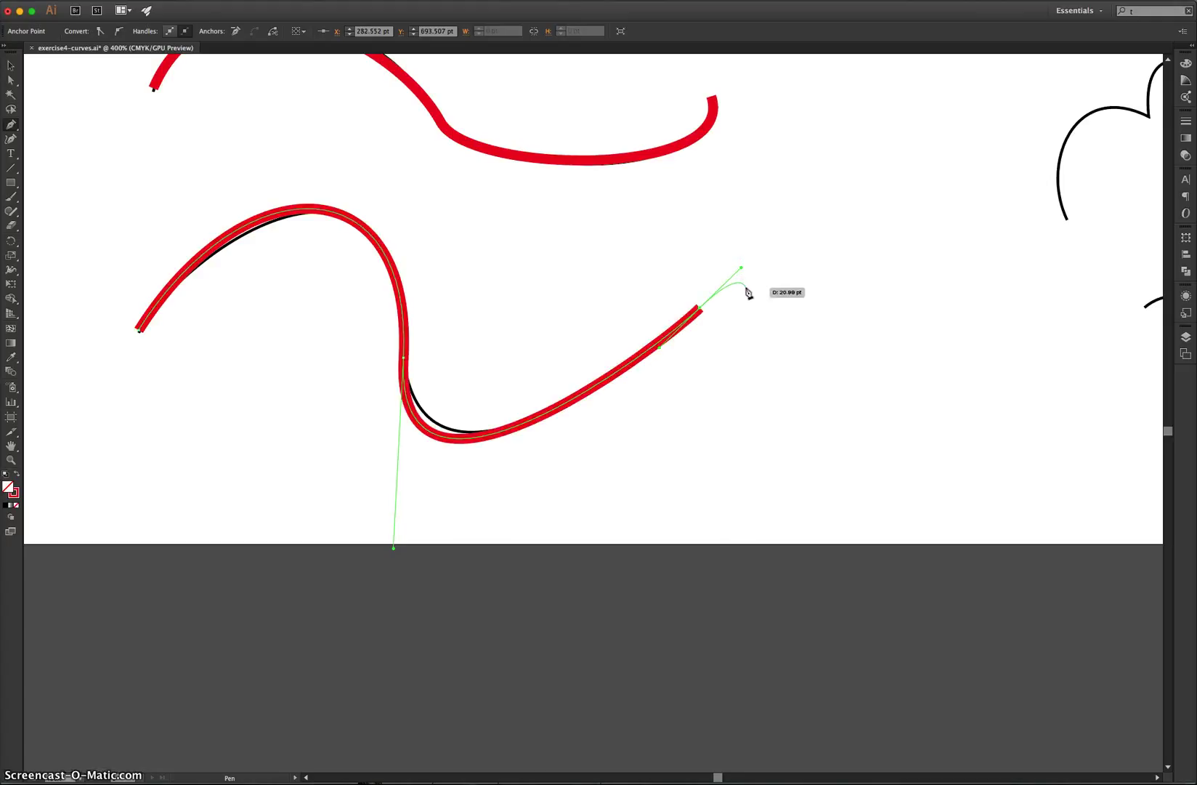
super+click(829, 224)
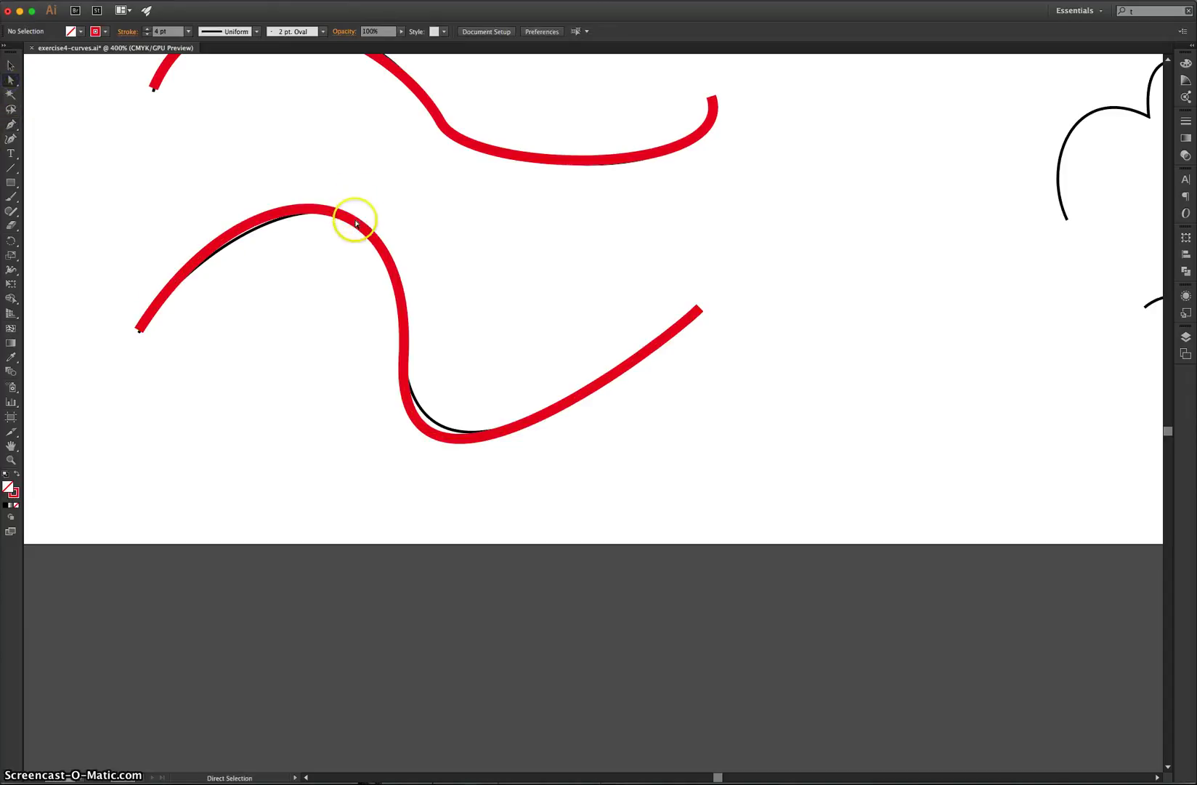
- Adjust the fifth red wave's middle and end direction handles with the Direct Selection tool to match the black guide, and deselect it
drag(356, 223, 433, 175)
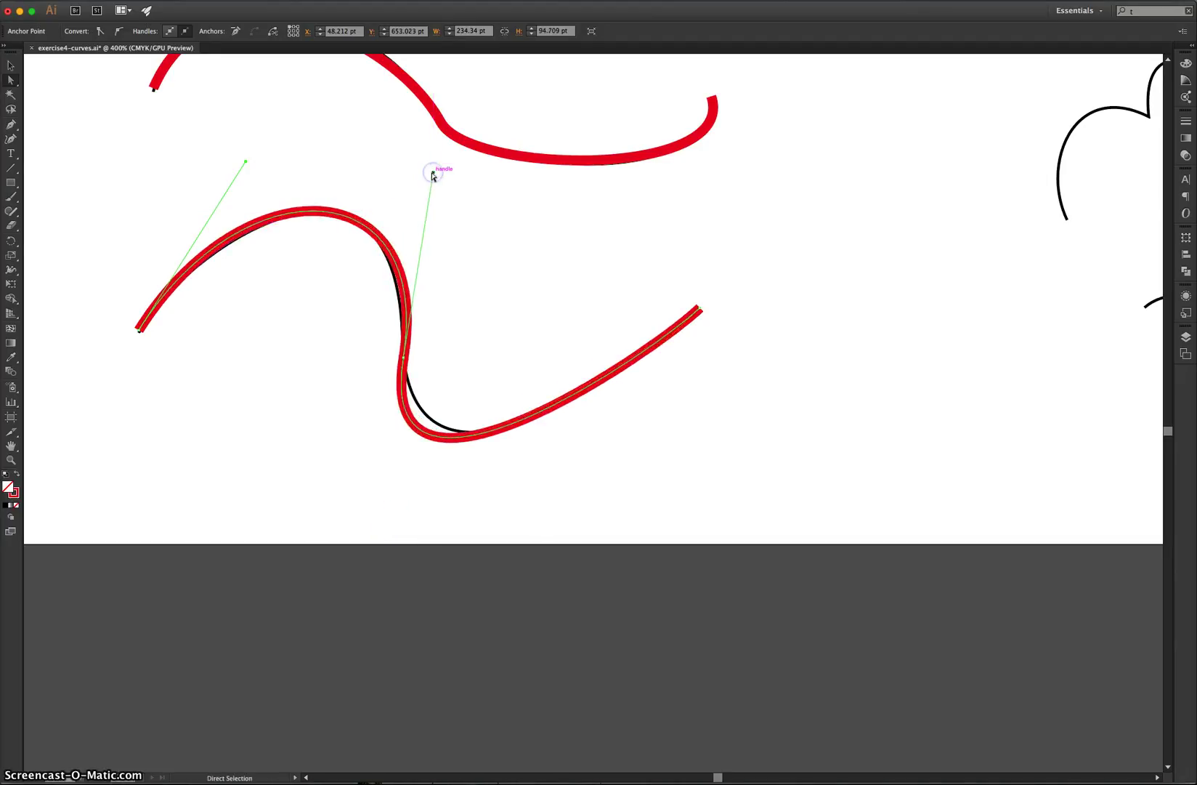
click(605, 372)
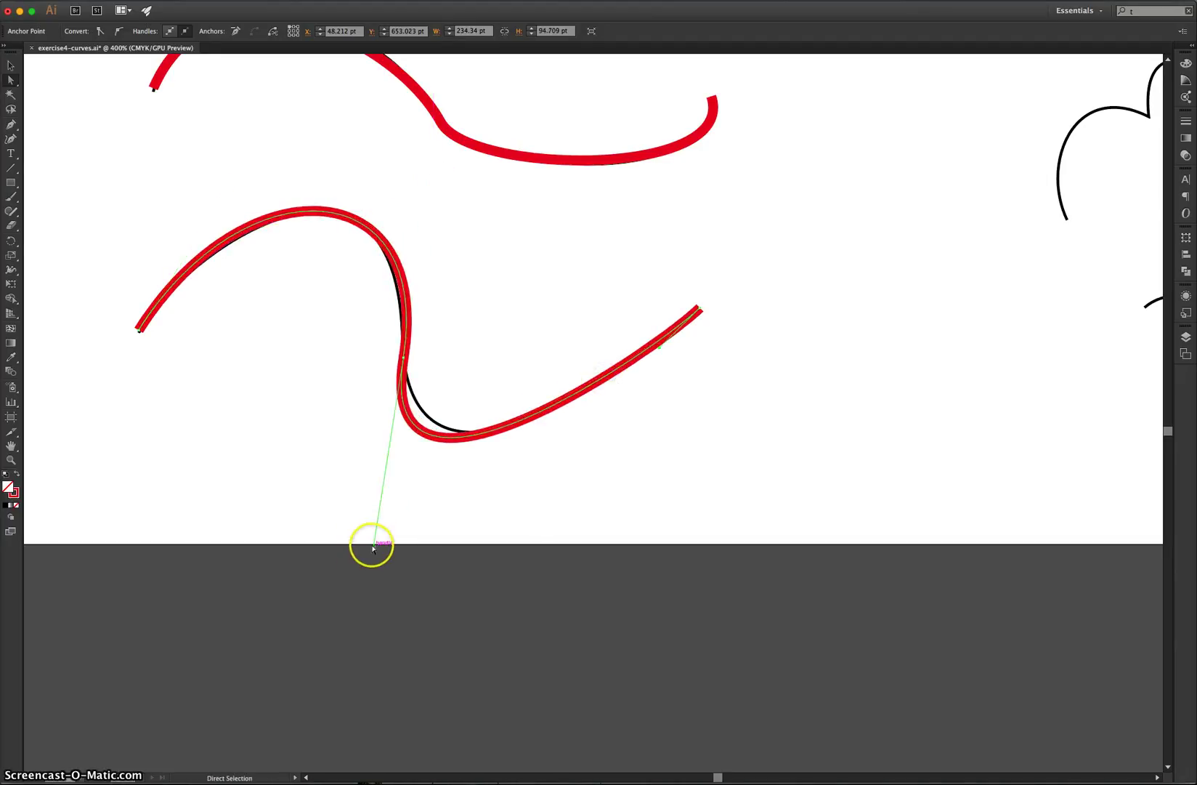
mouse_move(373, 545)
mouse_down()
mouse_move(406, 521)
mouse_move(388, 523)
mouse_up()
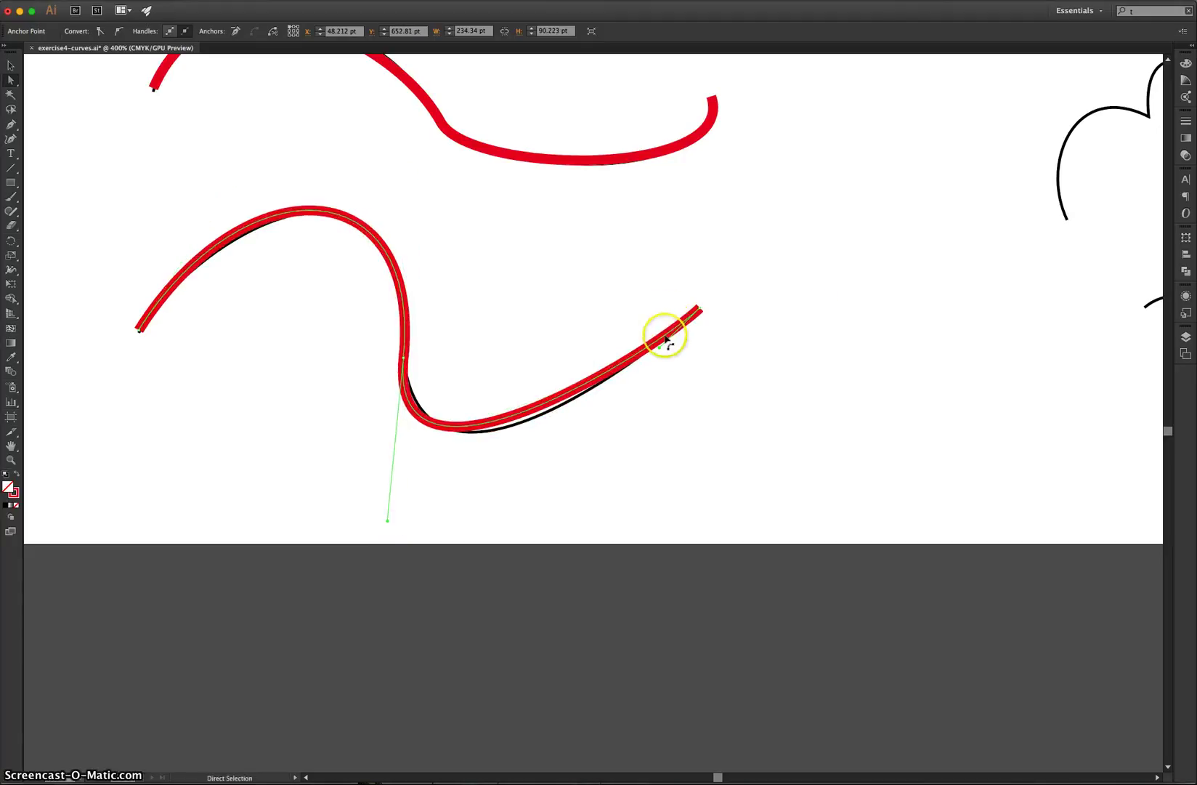
mouse_move(660, 351)
mouse_down()
mouse_move(687, 347)
mouse_move(689, 332)
mouse_move(676, 372)
mouse_move(662, 365)
mouse_up()
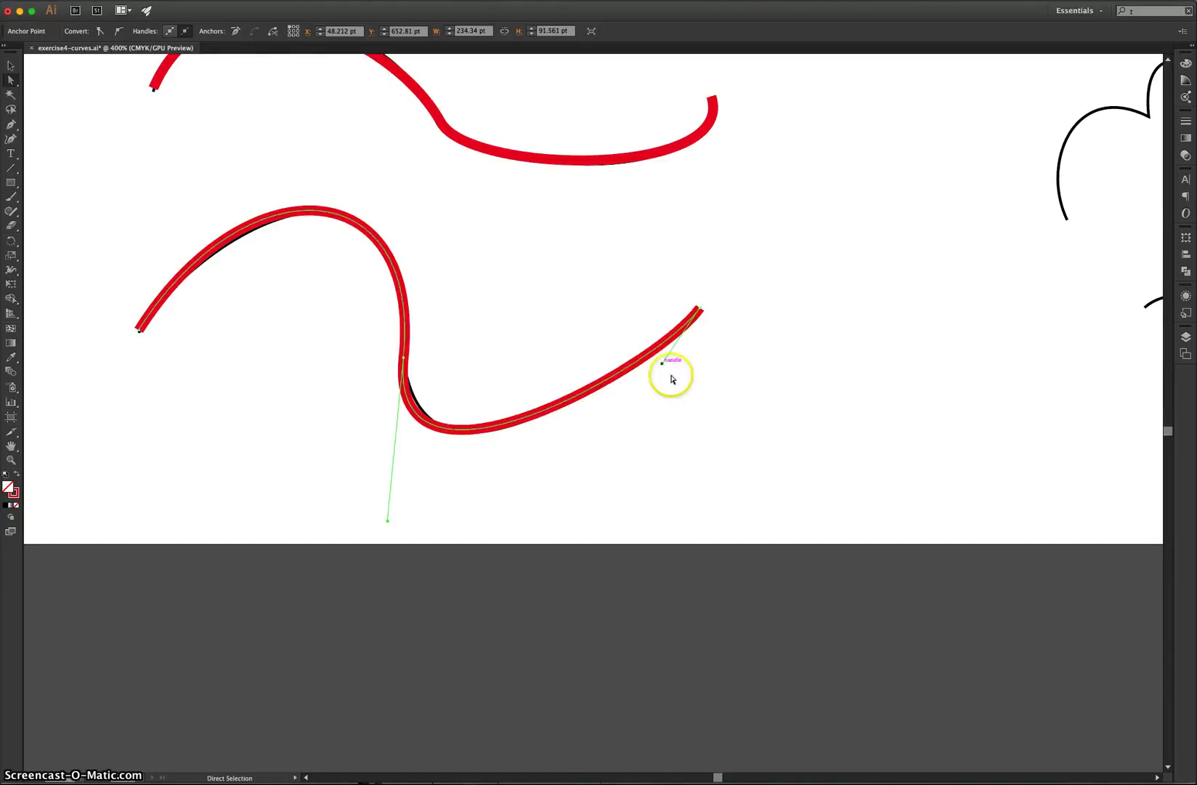
click(783, 408)
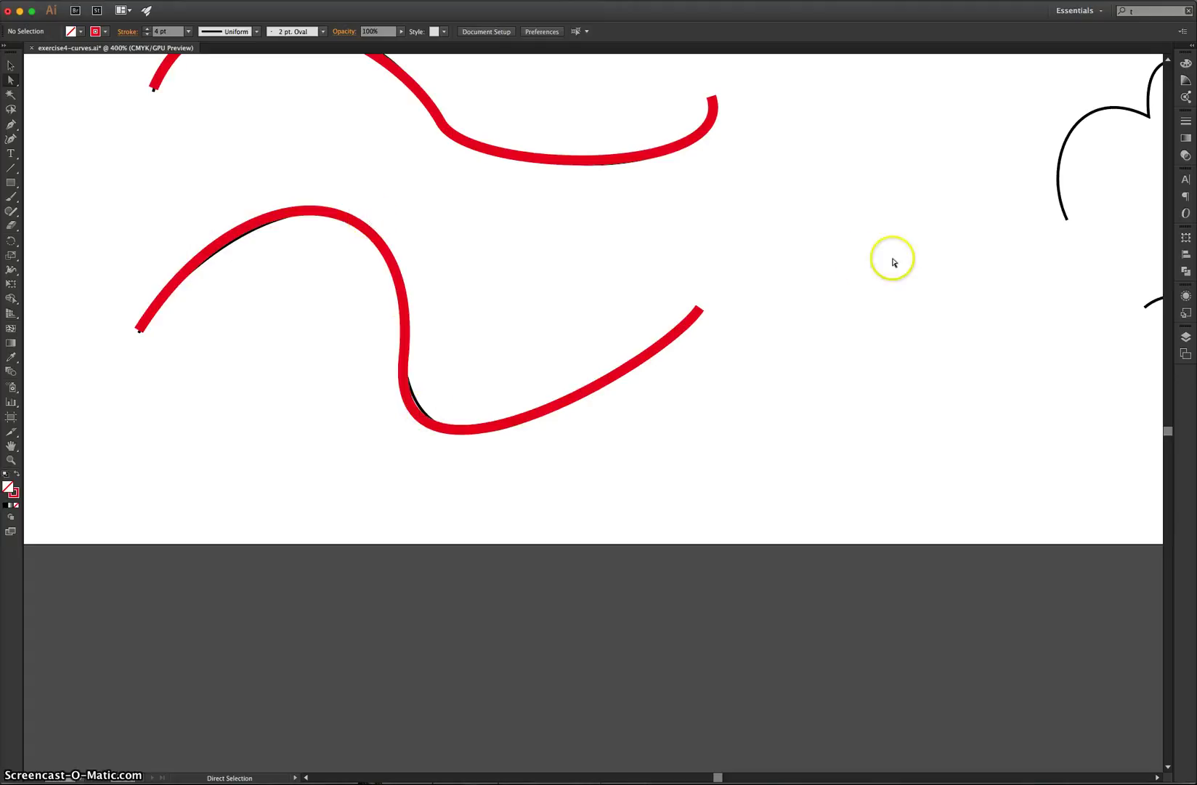
- Bring the first two birds of the Flying High section into close view and activate the Pen tool
key(super+0)
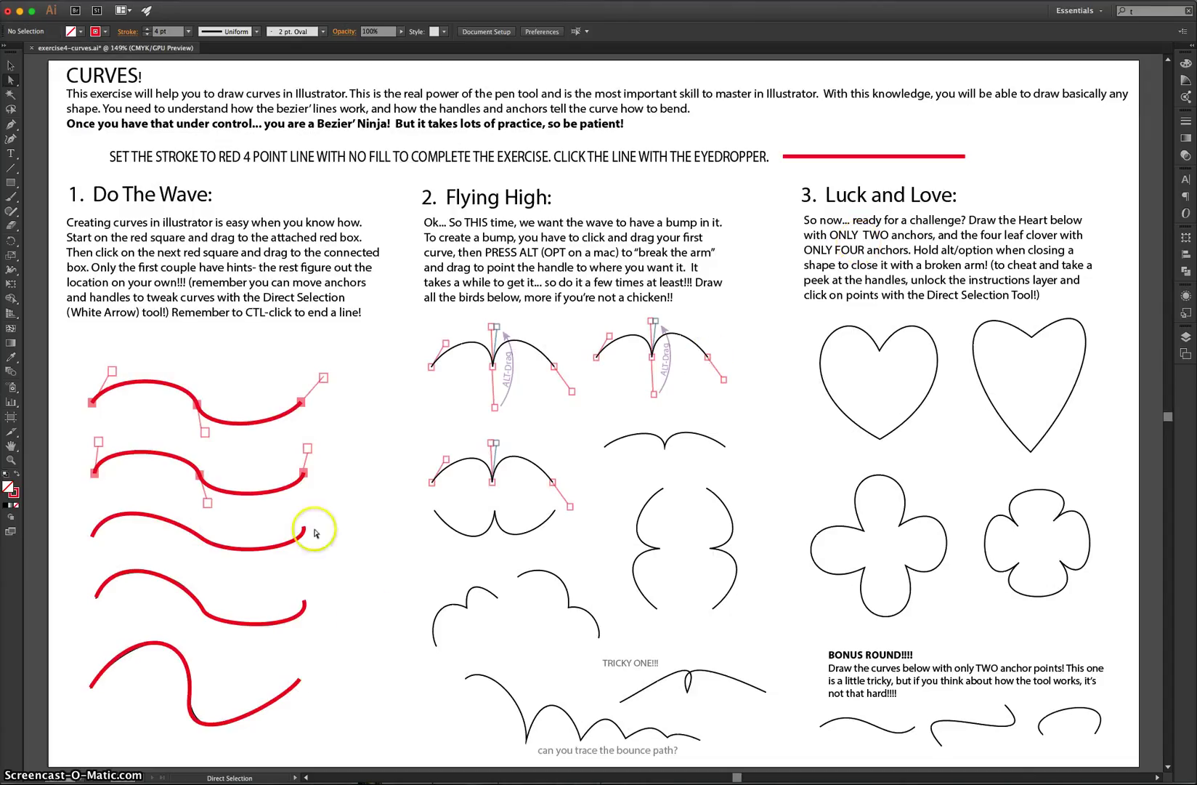
click(374, 645)
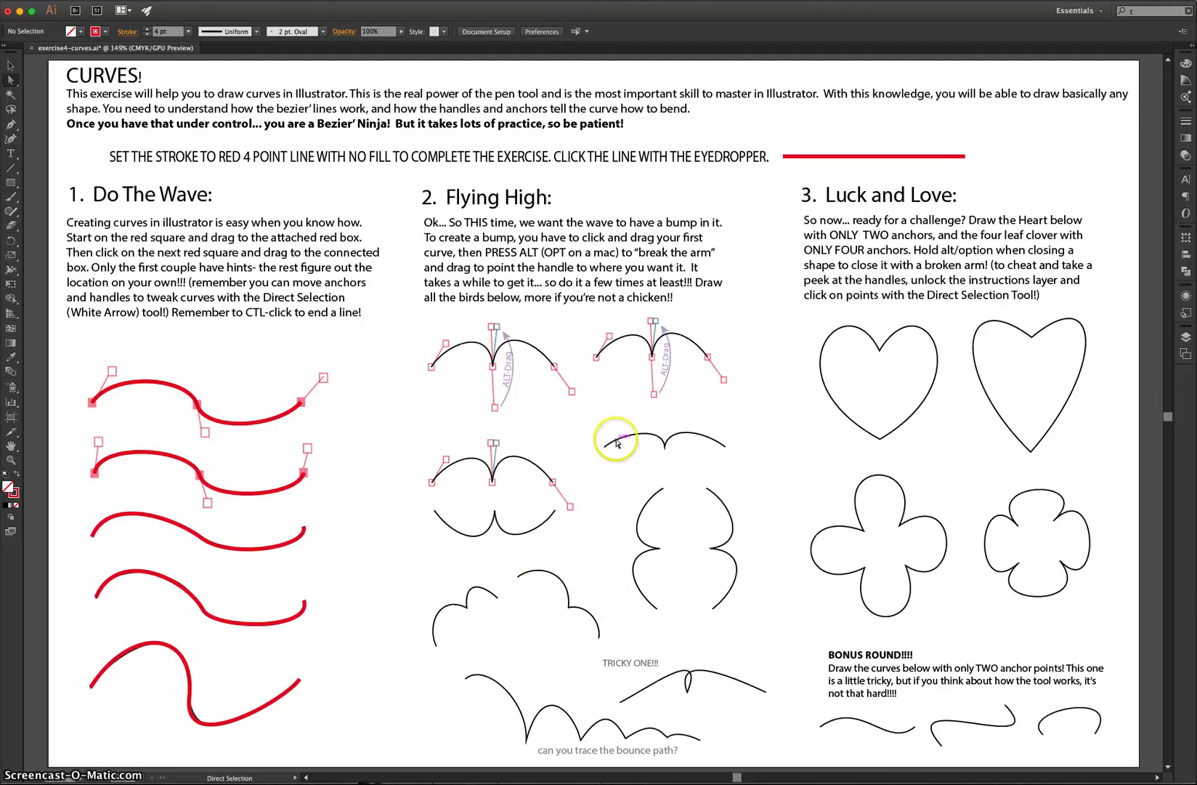
scroll(548, 294, up, 5)
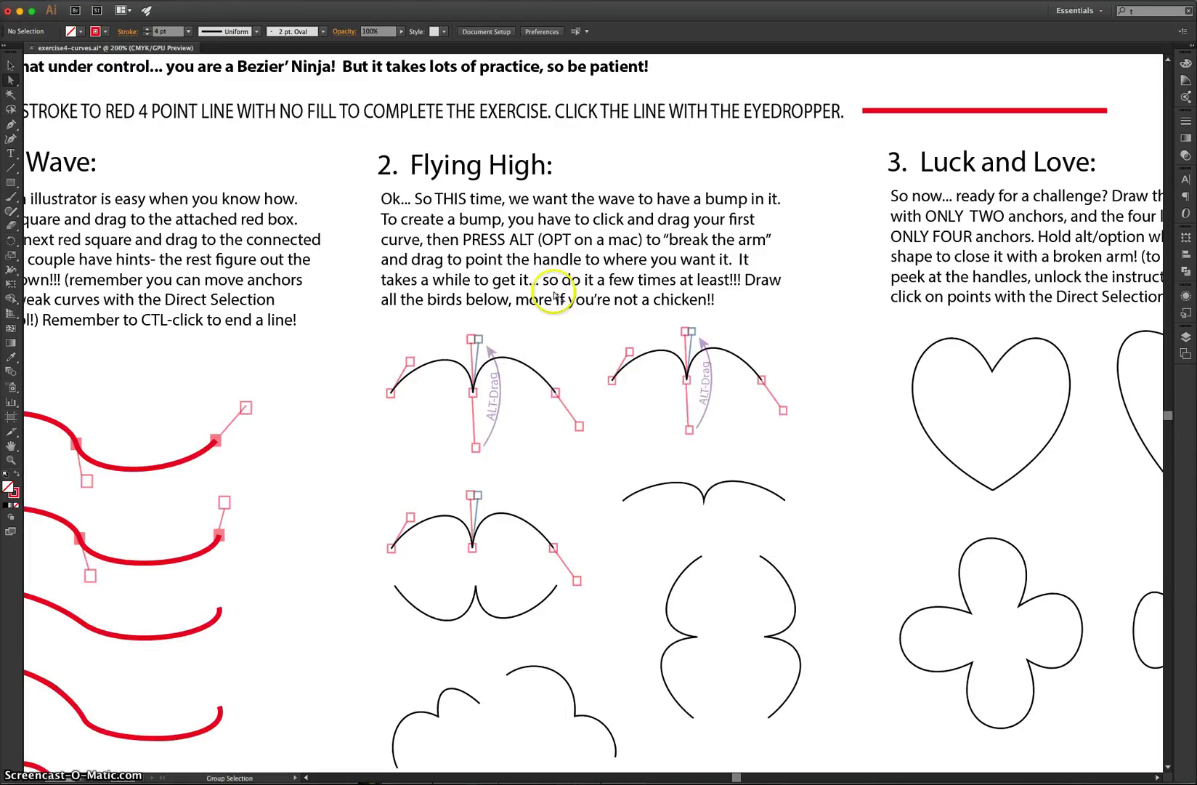
scroll(716, 267, up, 3)
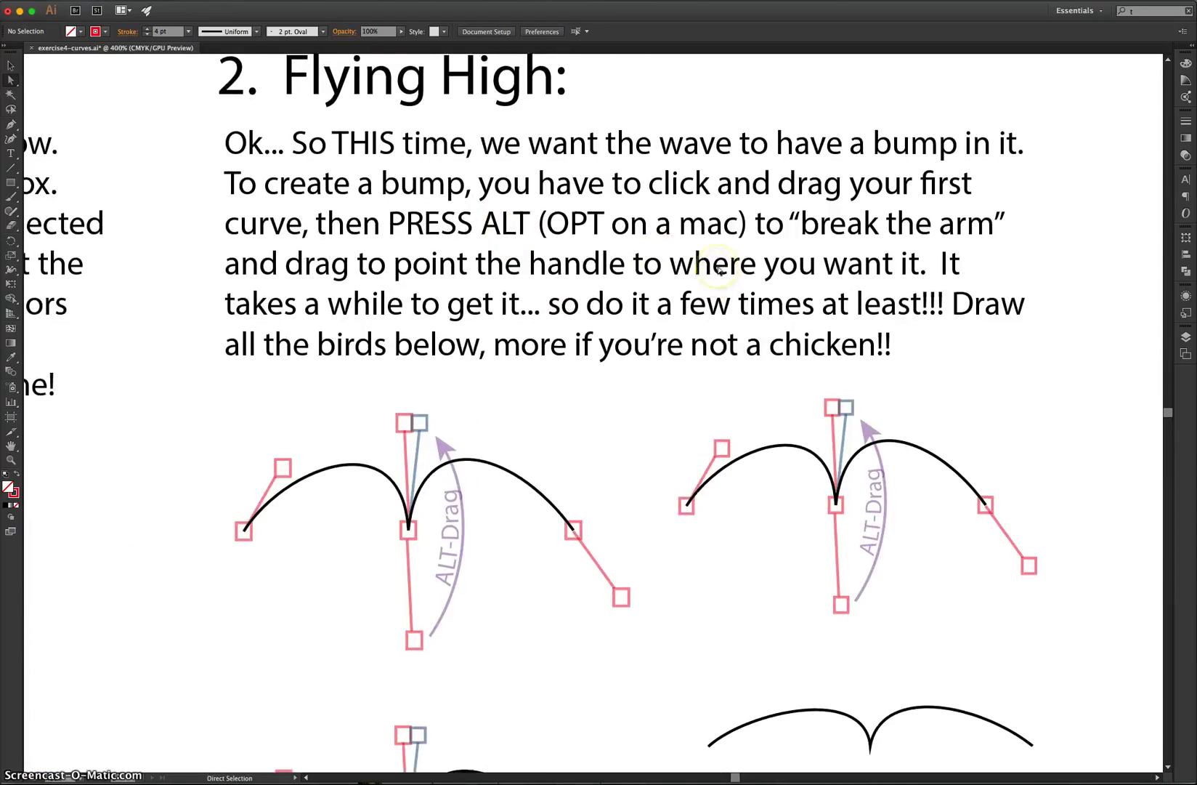
scroll(719, 274, up, 2)
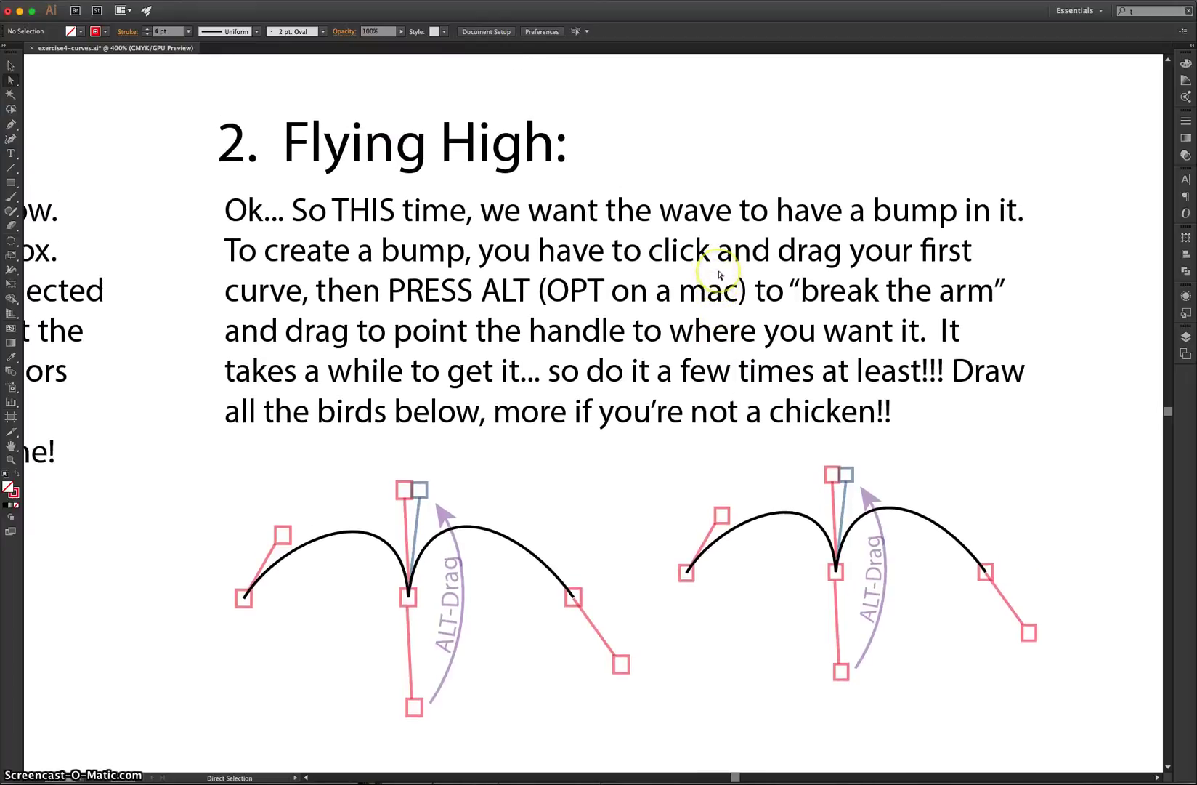
click(13, 125)
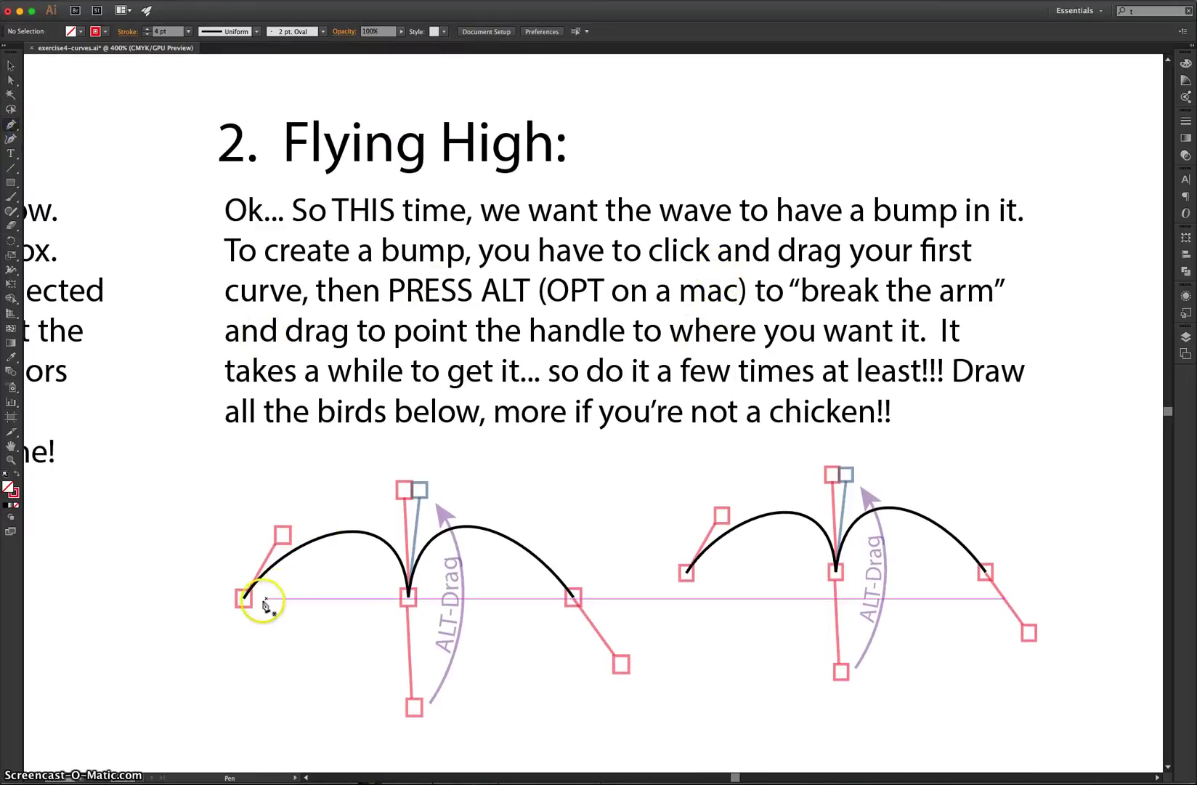
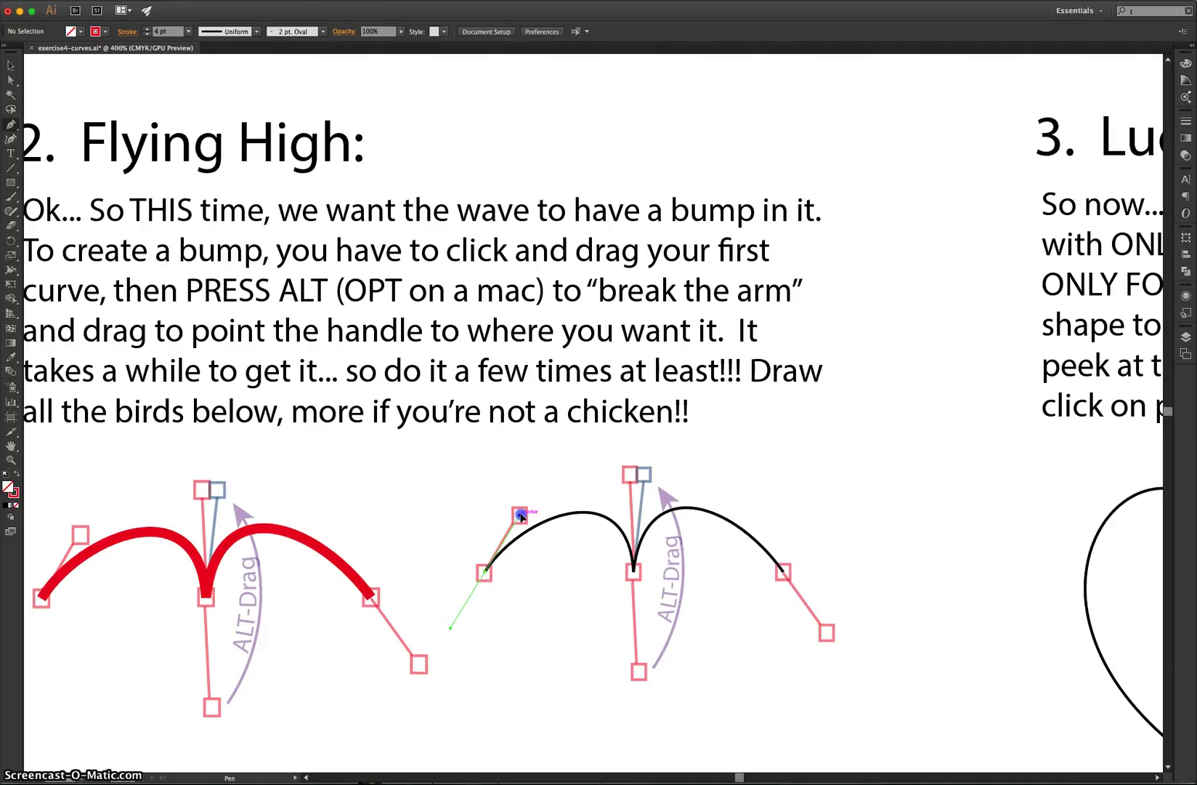
- Try to trace the second bird's first wing with the Pen tool, breaking the centre anchor's outgoing handle upward along the guide
click(520, 515)
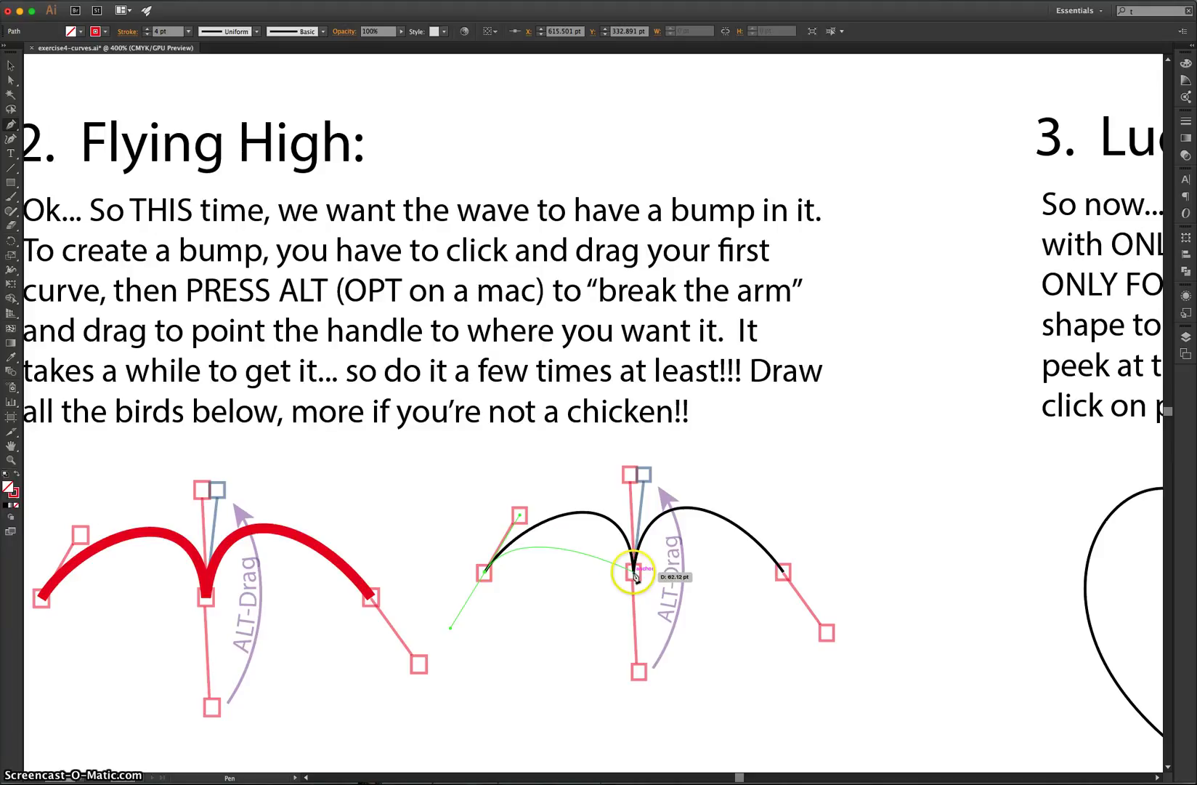
drag(634, 574, 641, 676)
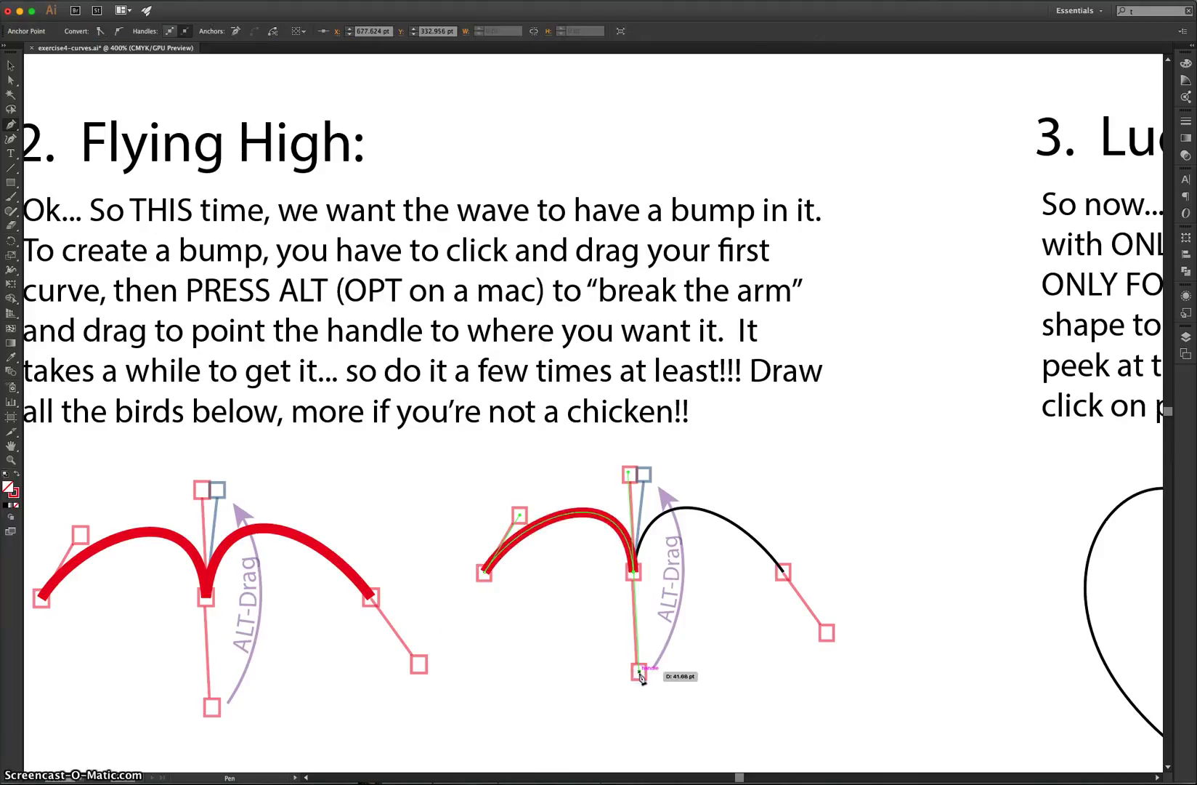
key(alt)
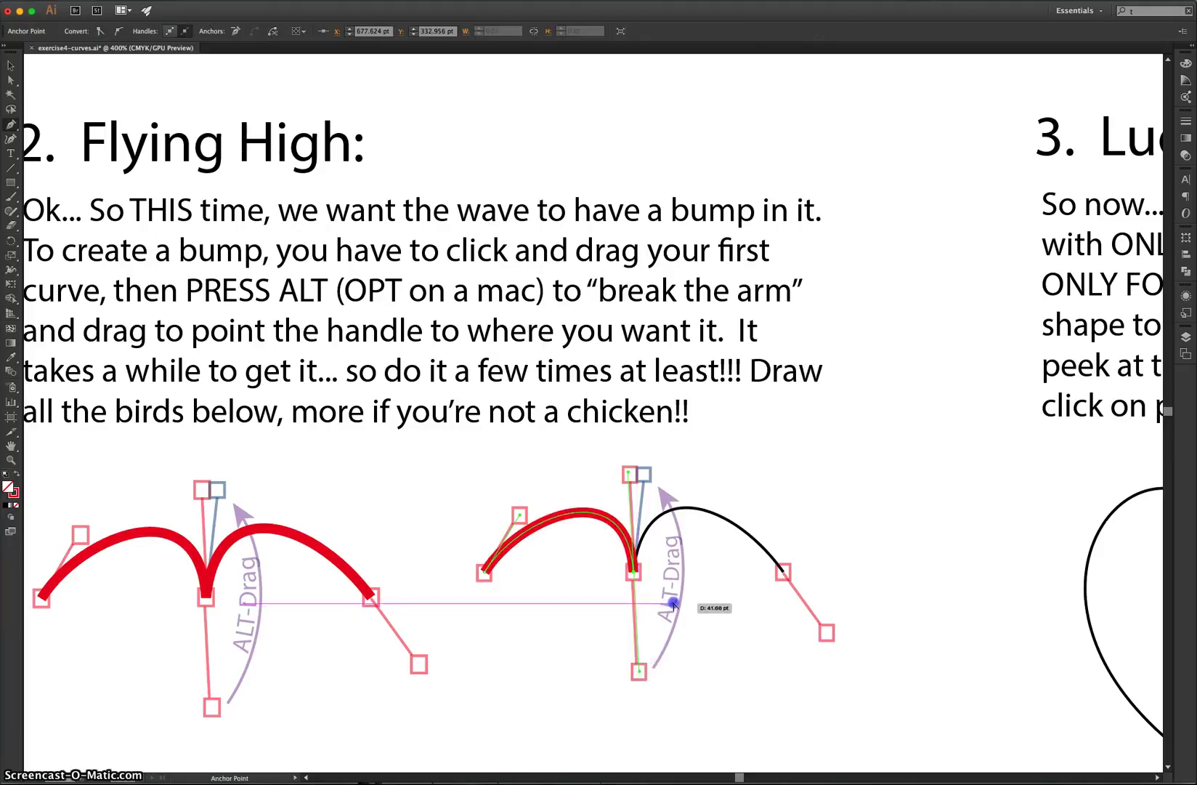
drag(640, 670, 652, 468)
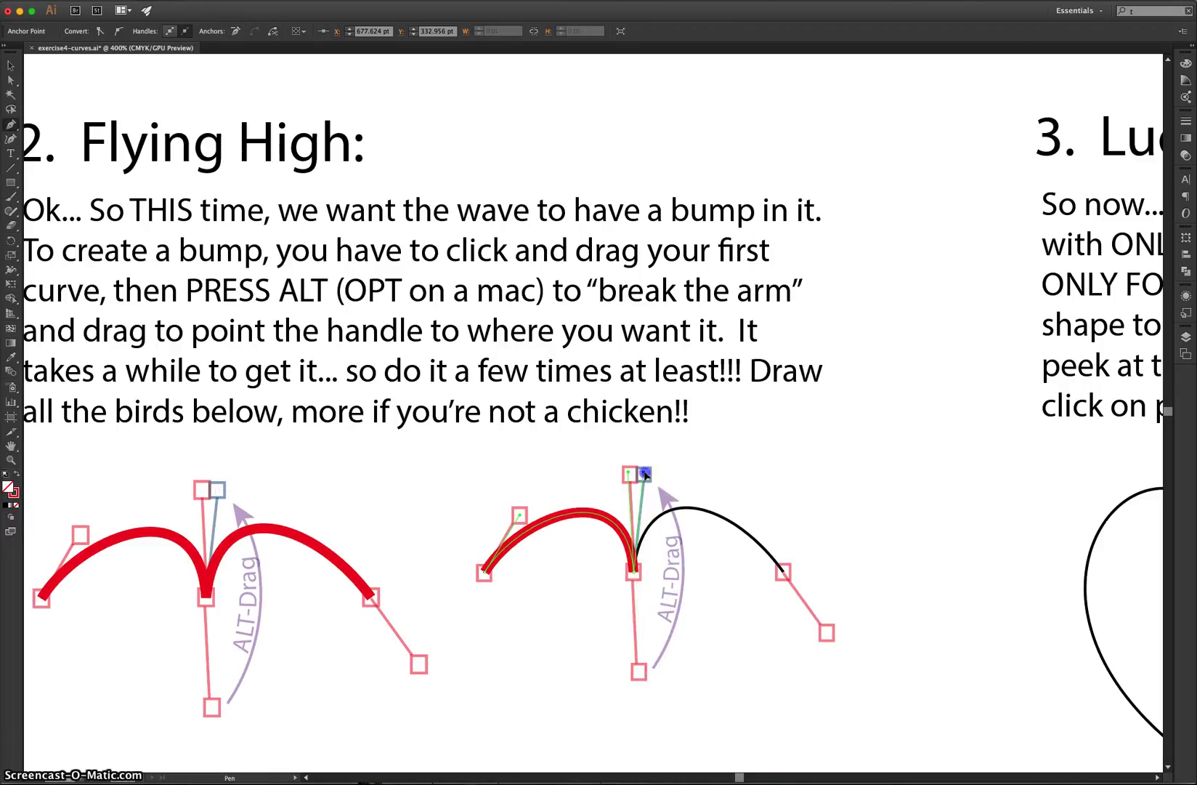
drag(646, 475, 645, 473)
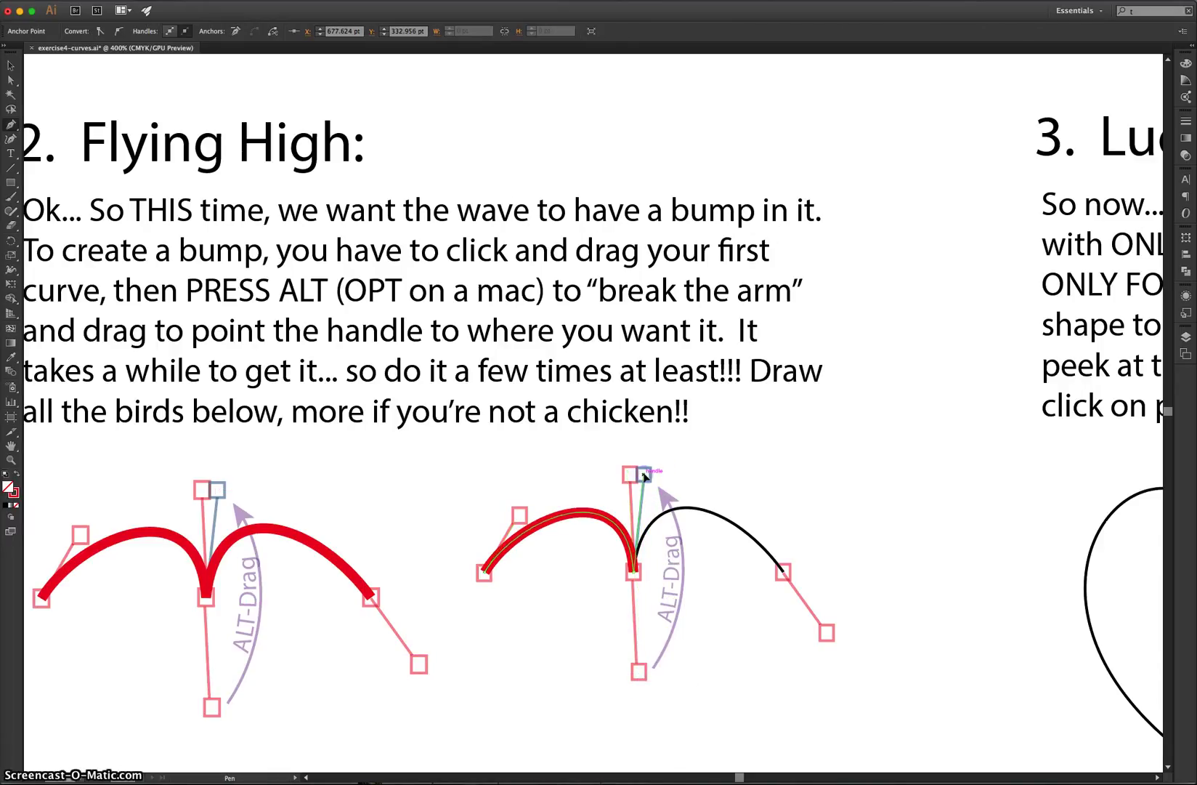
click(783, 572)
key(Escape)
- Trace the whole second bird, breaking the centre anchor's outgoing handle upward to form the bump, and end the path at the far wing tip
drag(485, 571, 519, 515)
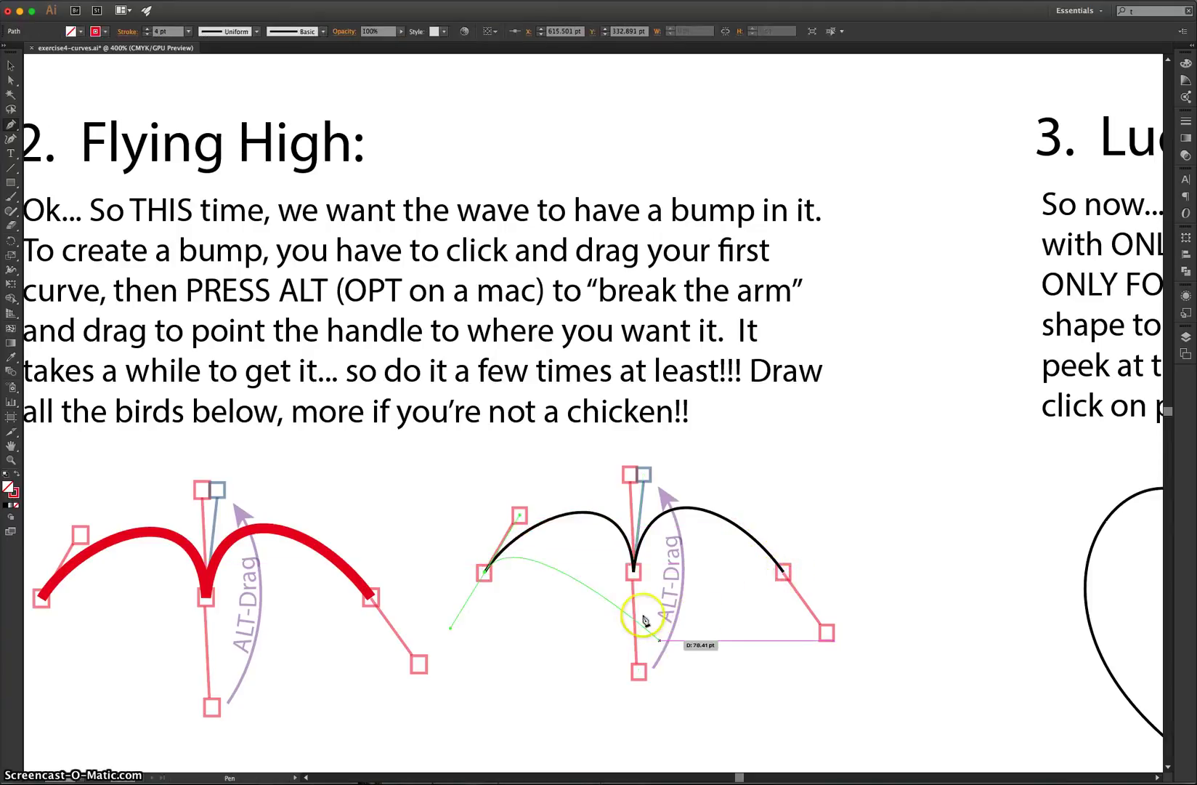
drag(633, 572, 638, 673)
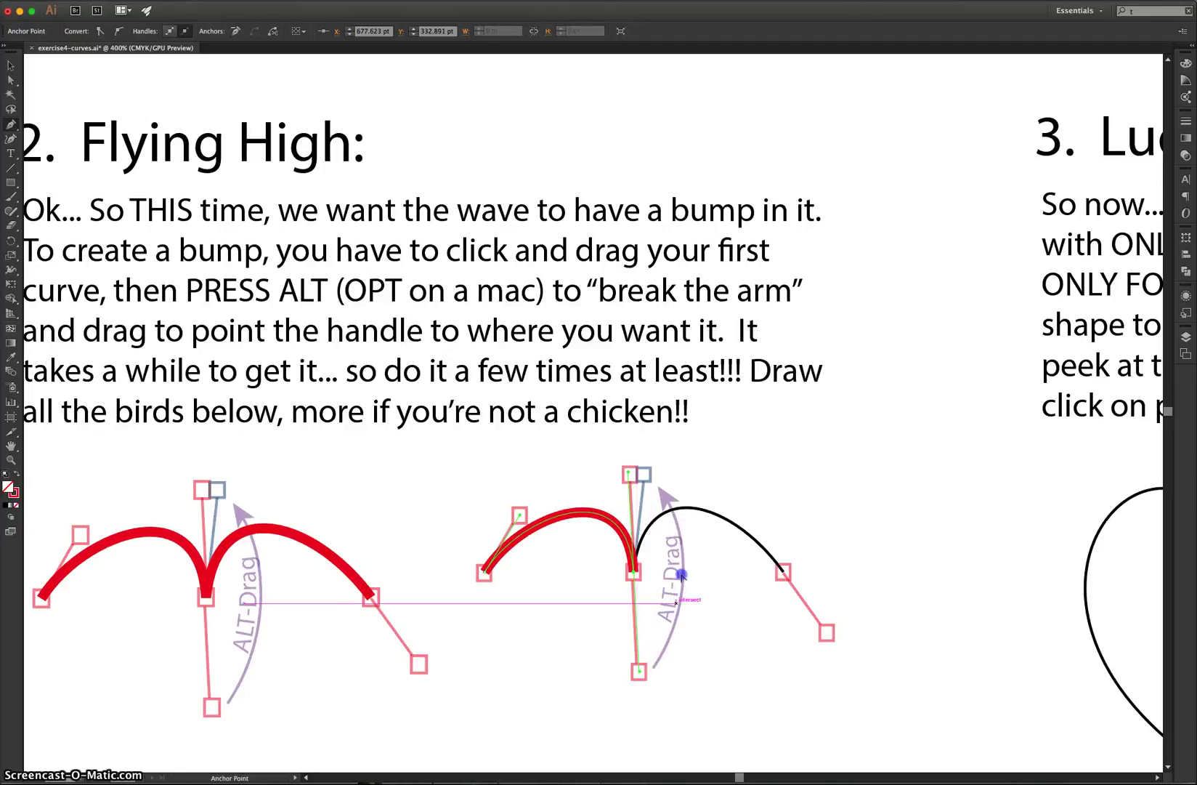
key(super+z)
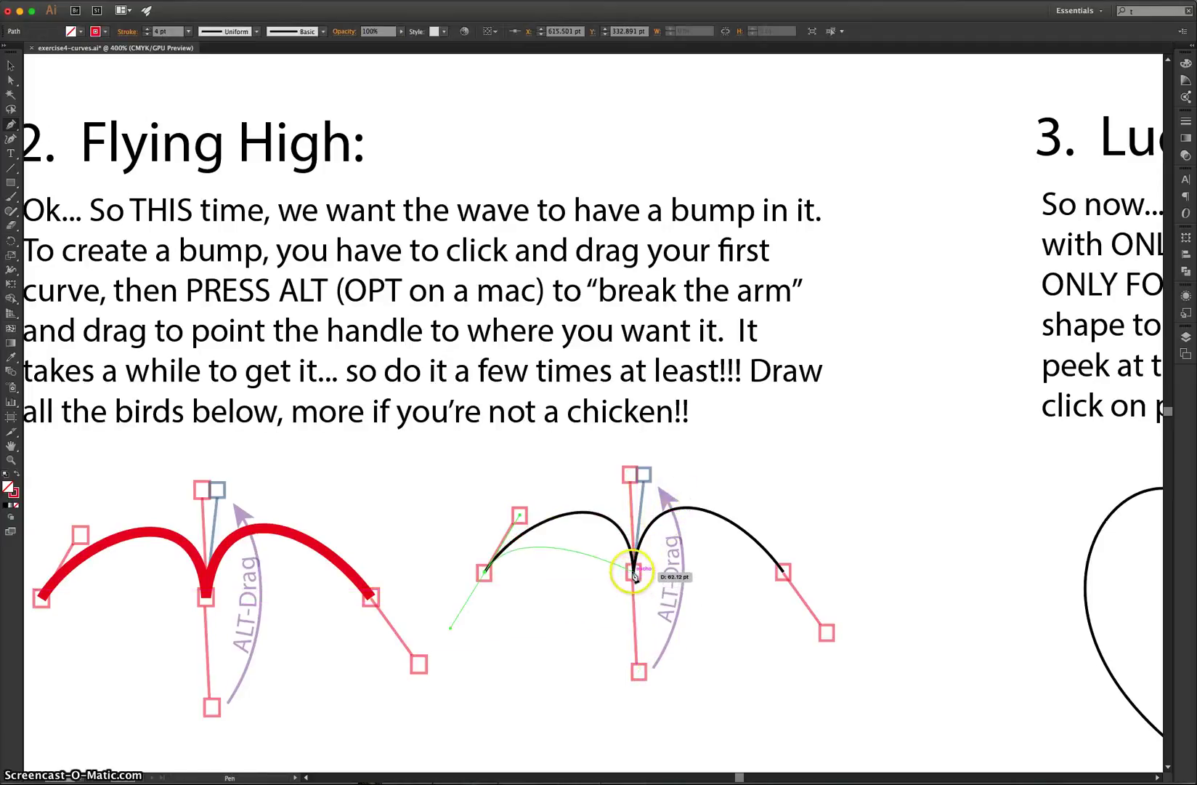
mouse_move(633, 571)
mouse_down()
mouse_move(638, 673)
mouse_move(692, 518)
mouse_move(655, 478)
mouse_up()
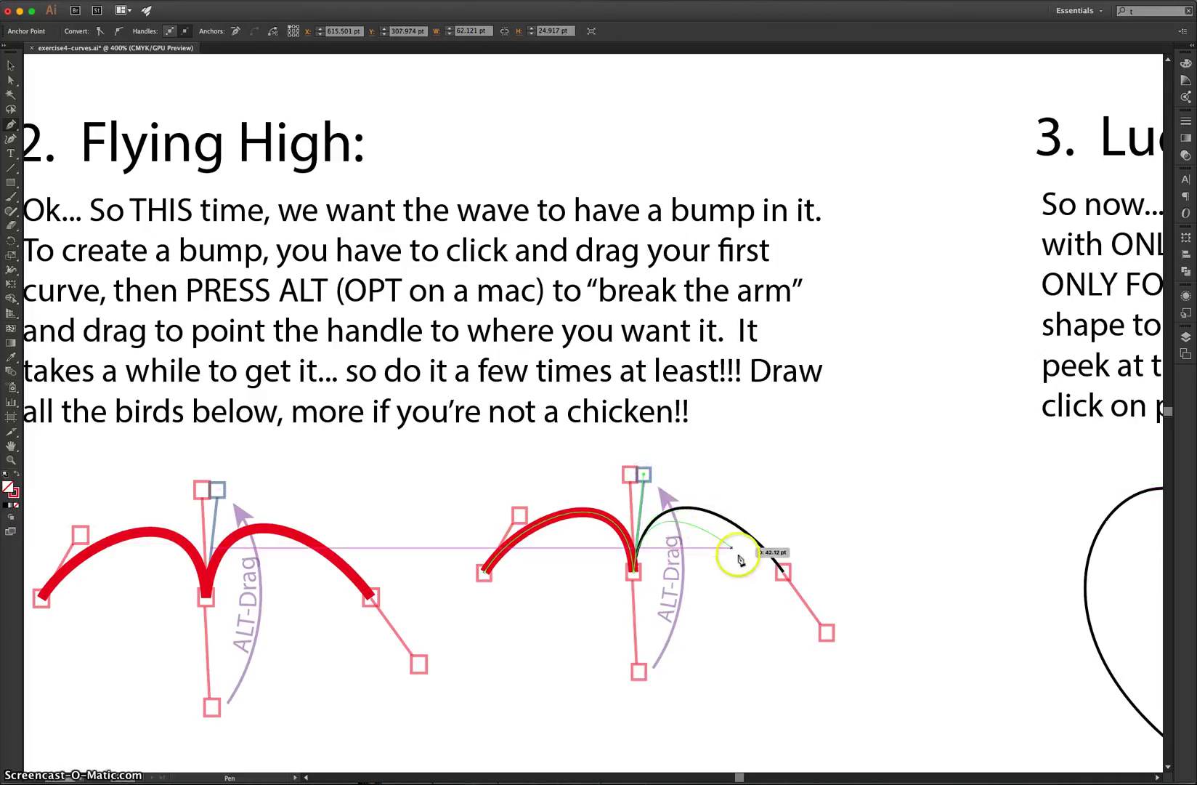
click(783, 576)
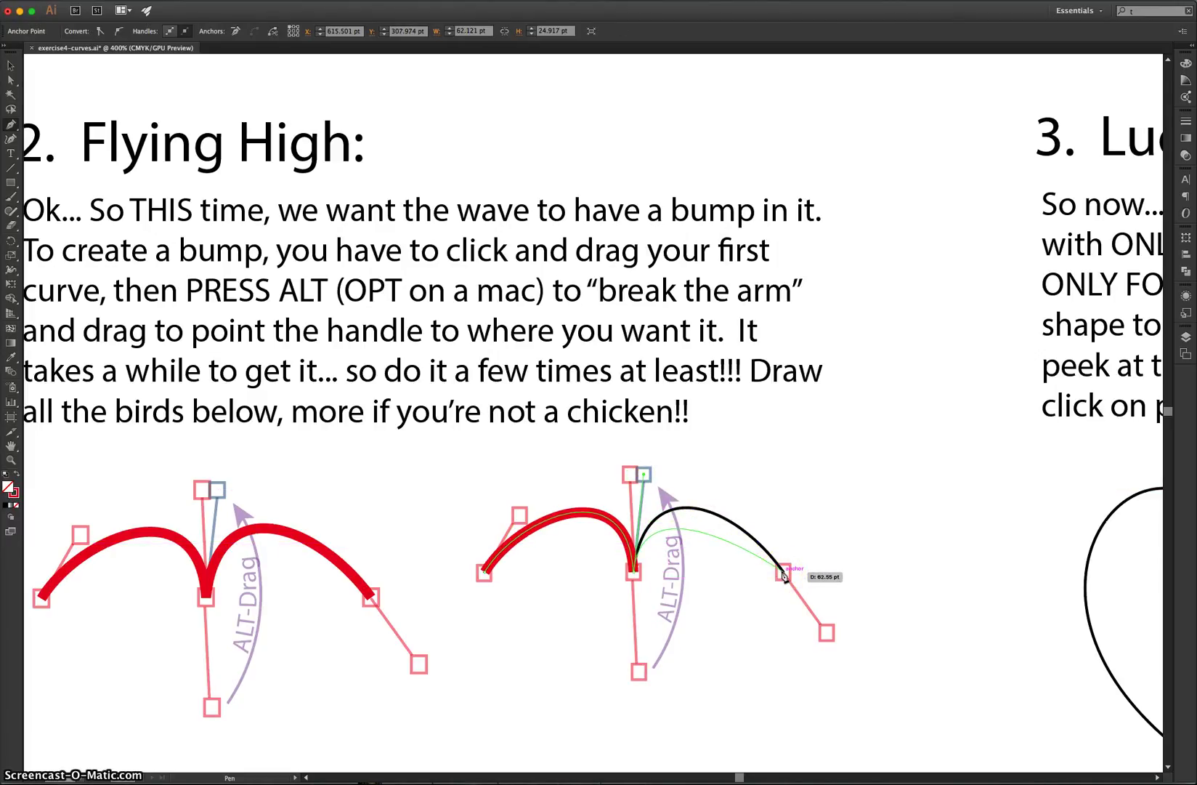
drag(784, 576, 829, 634)
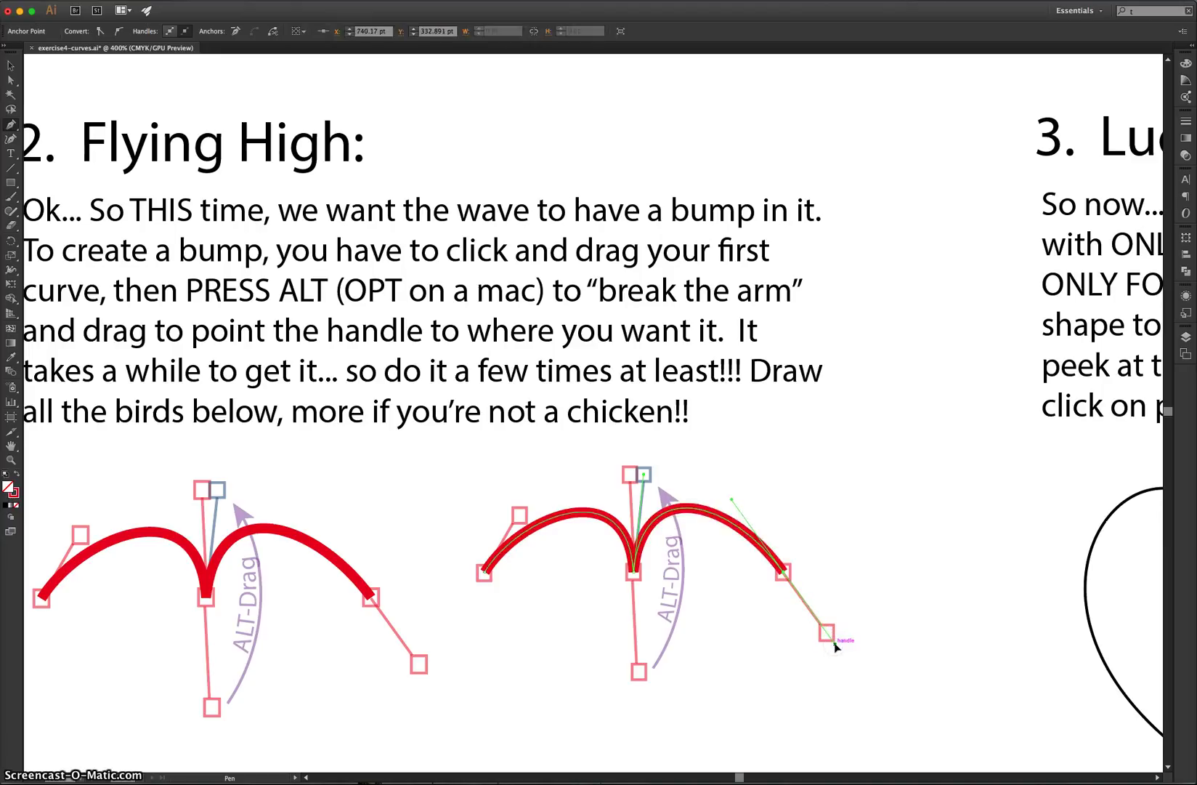
click(929, 446)
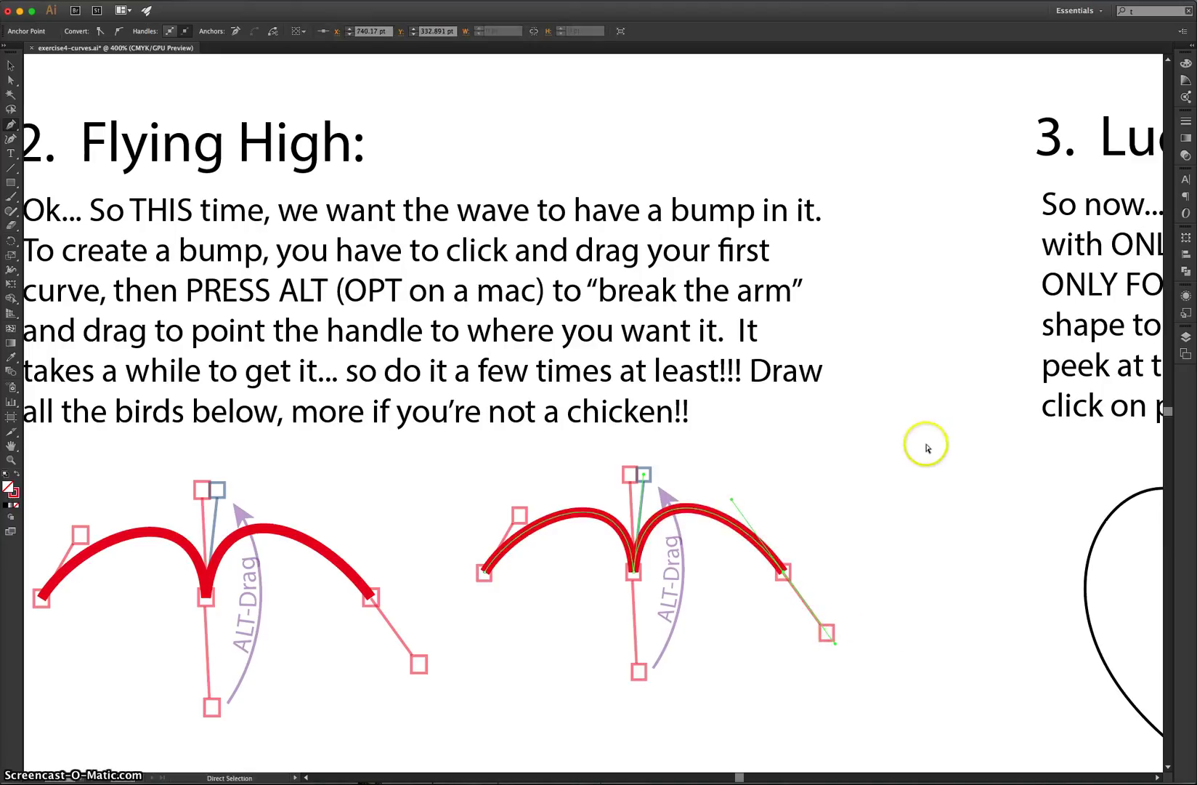
- Trace the bird below the first one with the Pen tool, breaking the centre anchor's handle upward to its guide, and end the path
scroll(810, 643, down, 3)
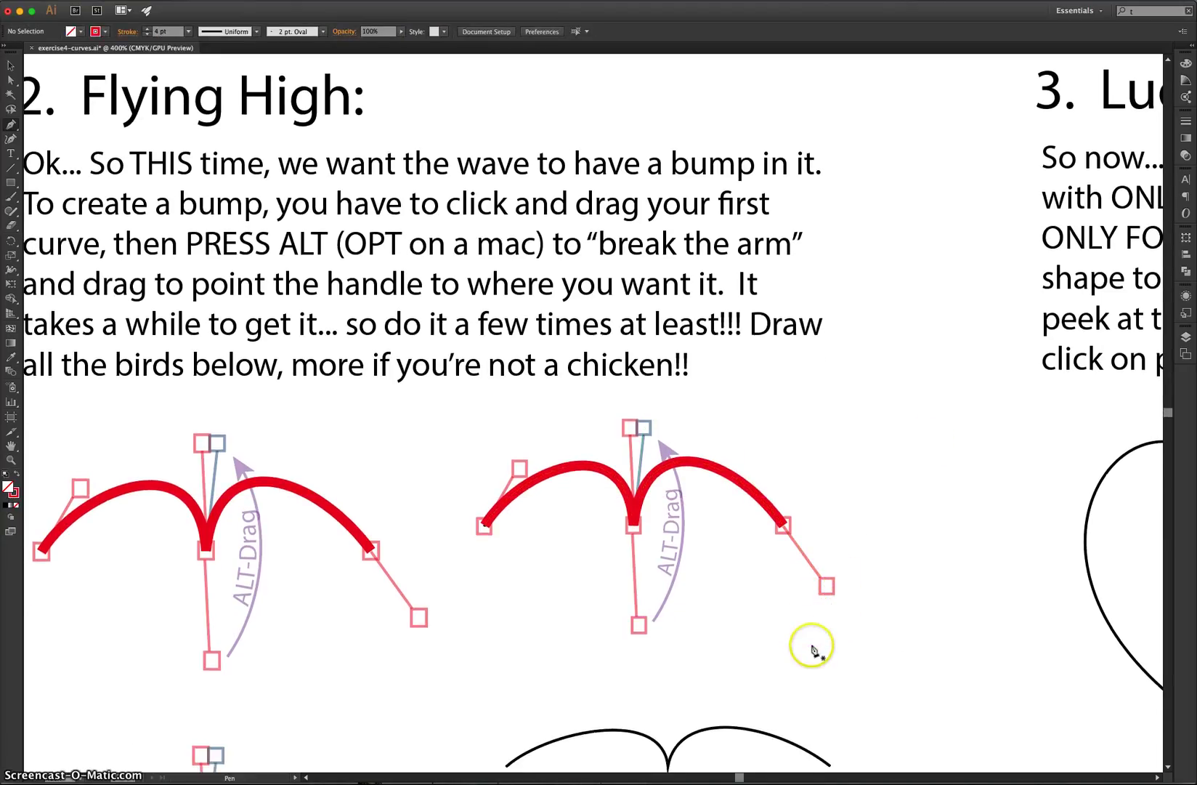
scroll(811, 649, down, 10)
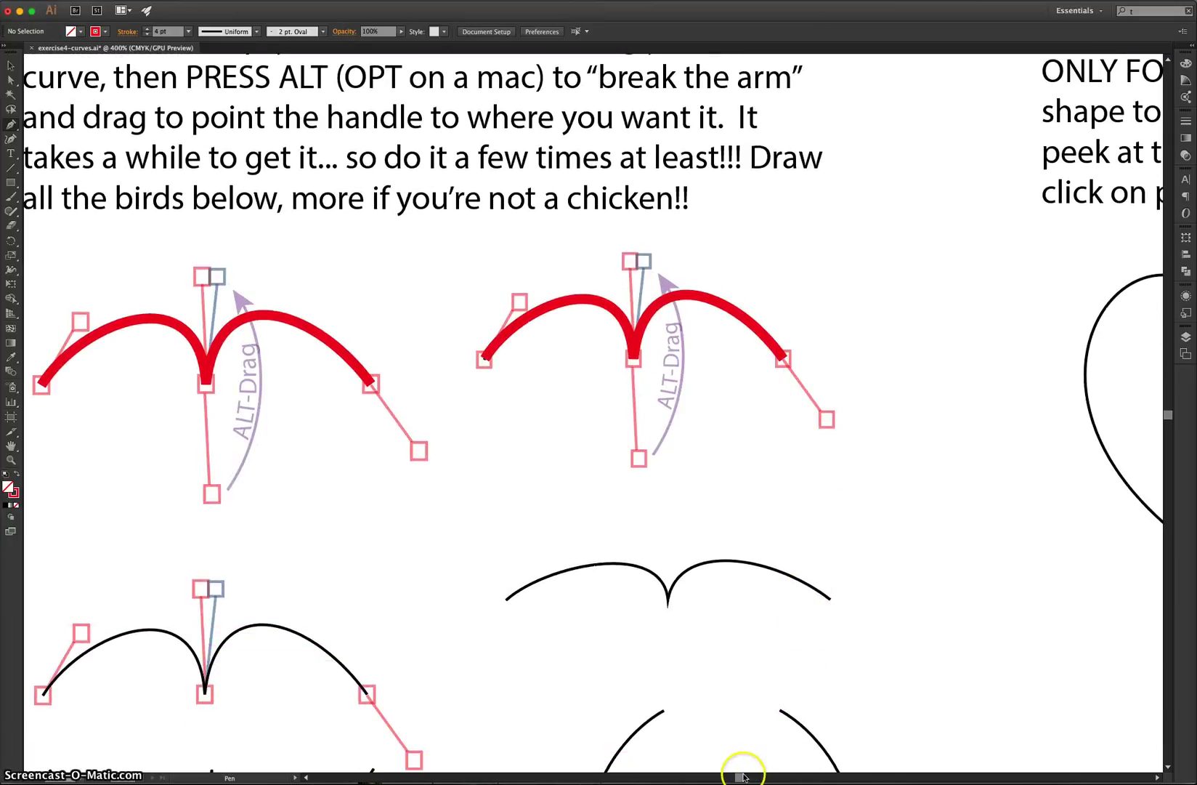
drag(743, 776, 735, 776)
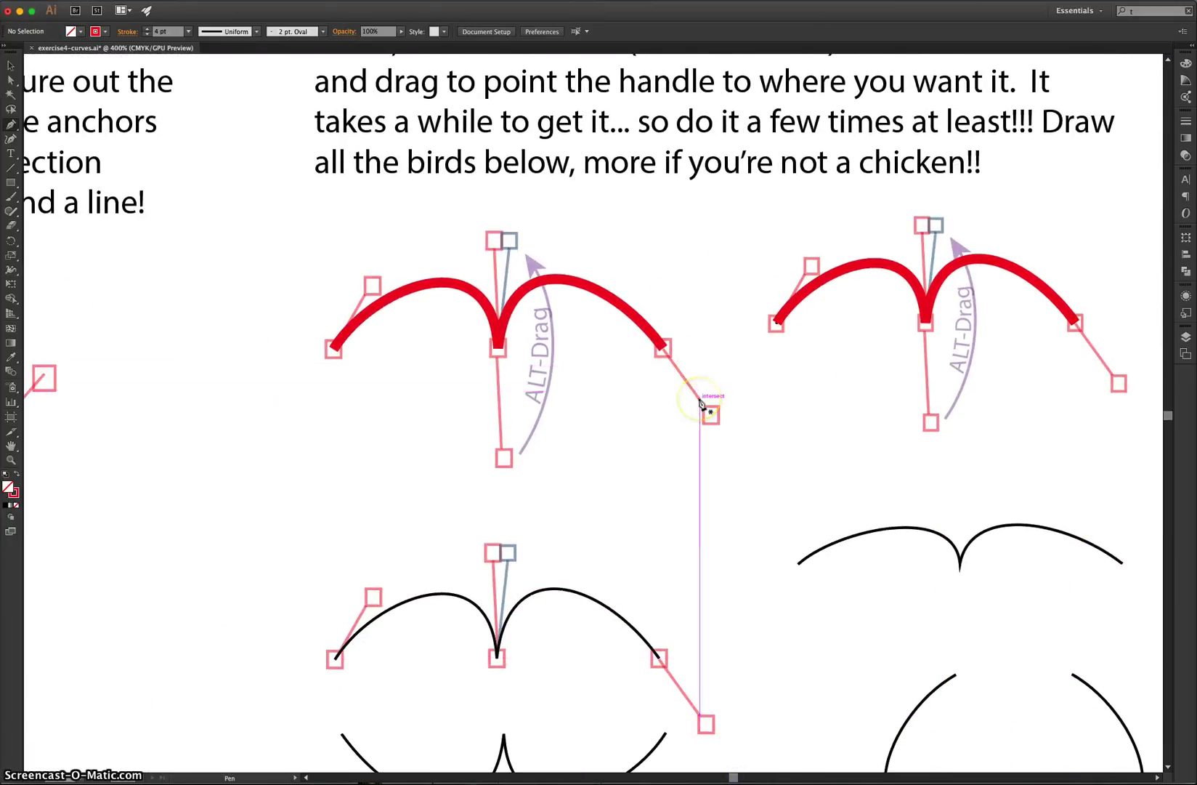
scroll(465, 566, down, 6)
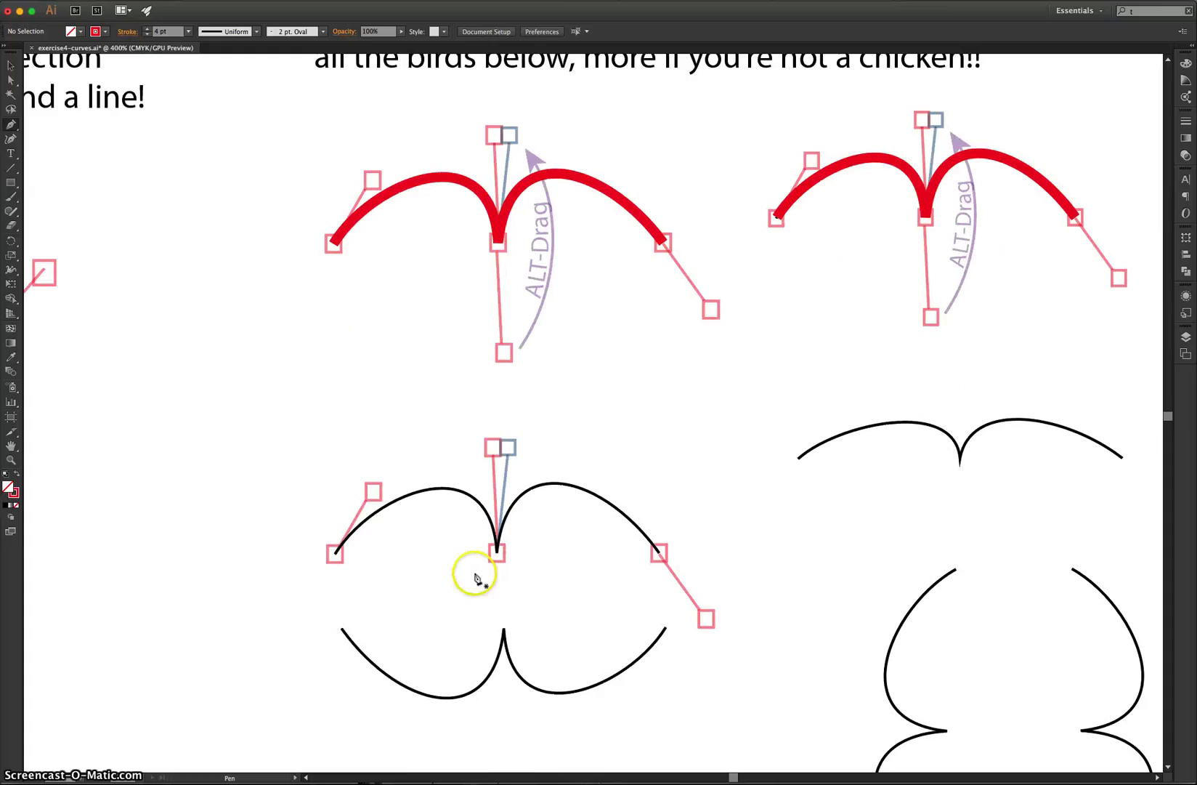
click(334, 553)
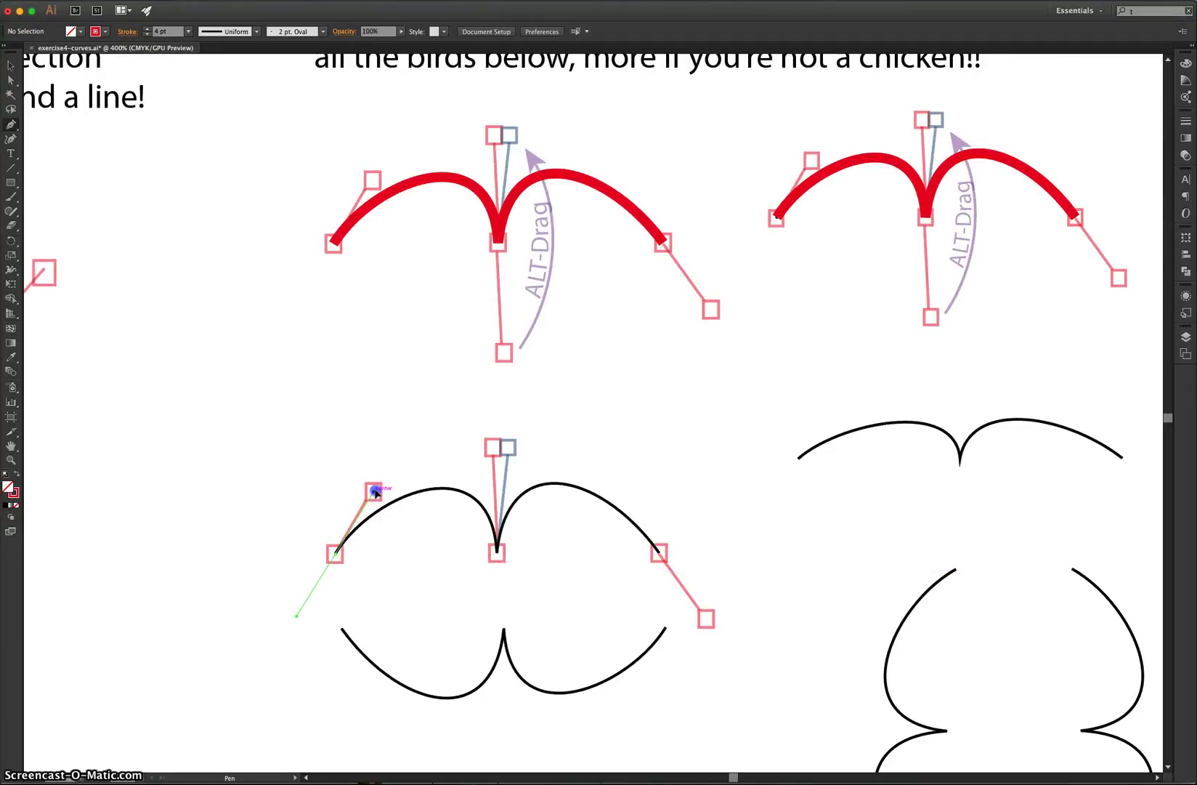
mouse_move(374, 492)
mouse_down()
mouse_move(436, 483)
mouse_move(497, 555)
mouse_move(507, 667)
mouse_up()
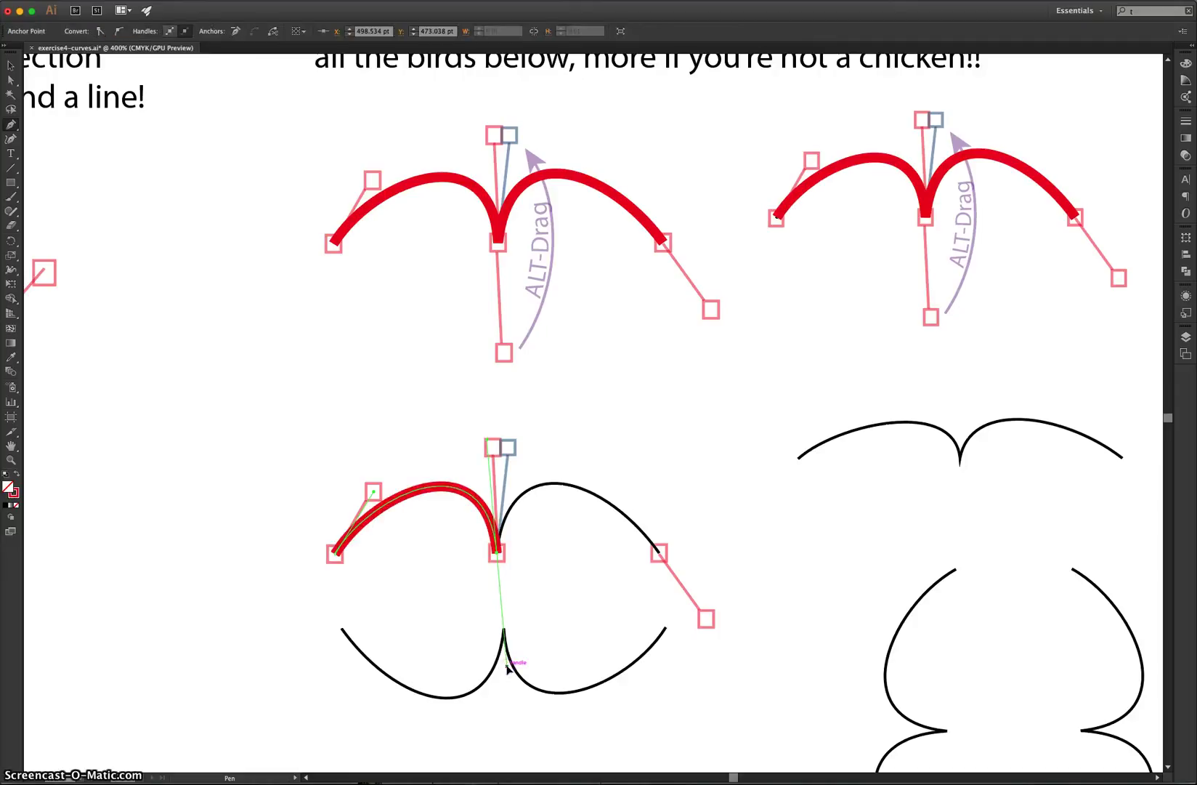
drag(508, 666, 510, 448)
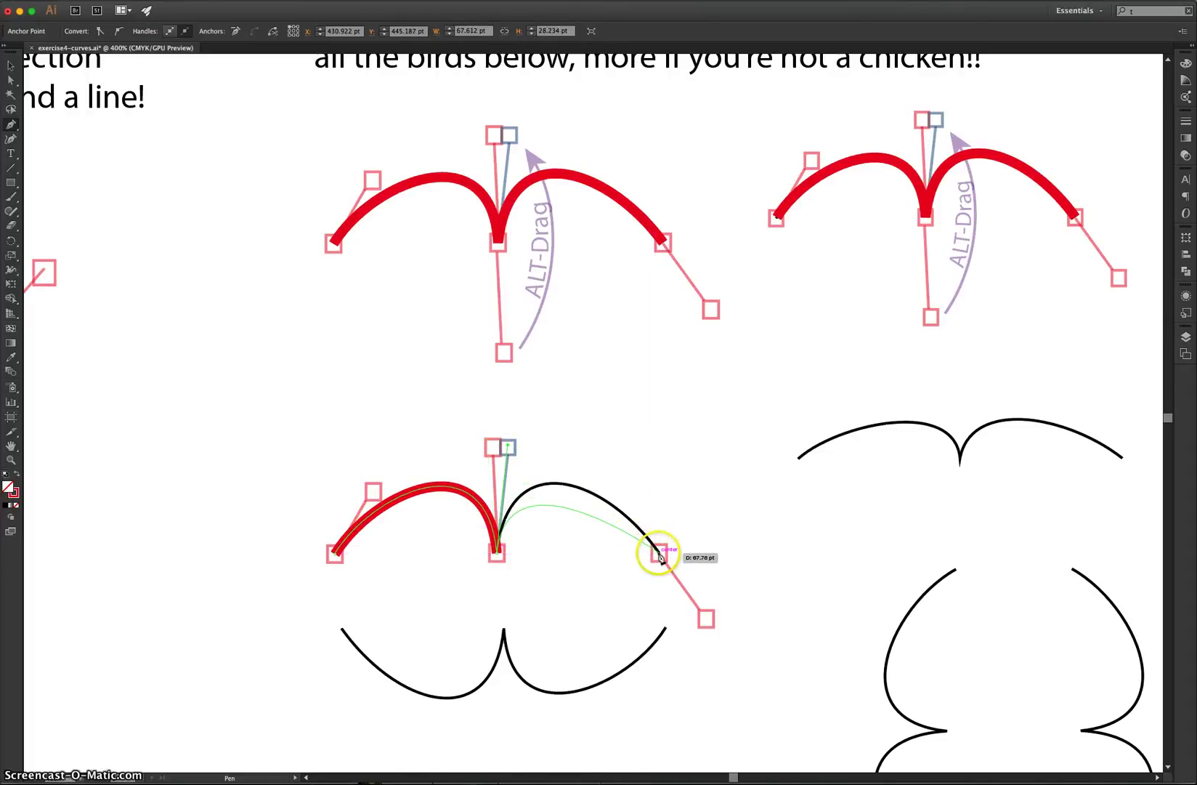
mouse_move(659, 556)
mouse_down()
mouse_move(679, 601)
mouse_move(714, 629)
mouse_up()
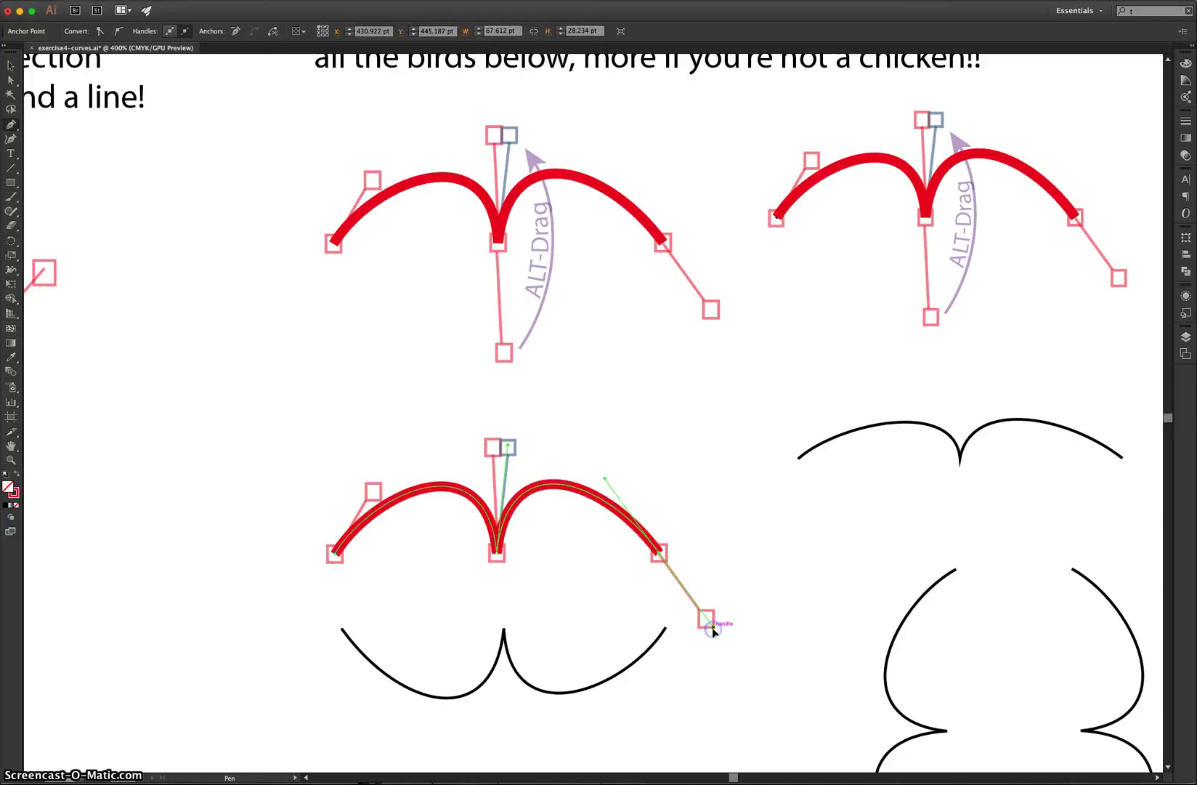
super+click(723, 523)
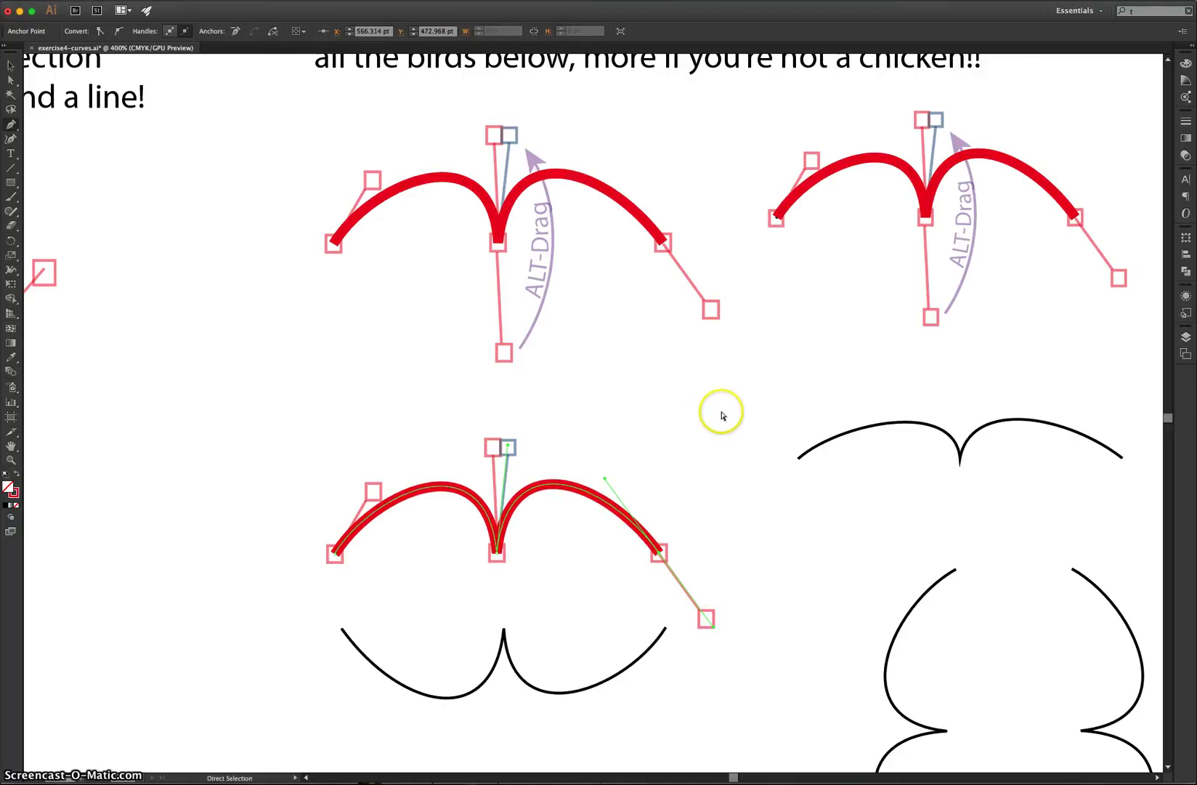
click(770, 434)
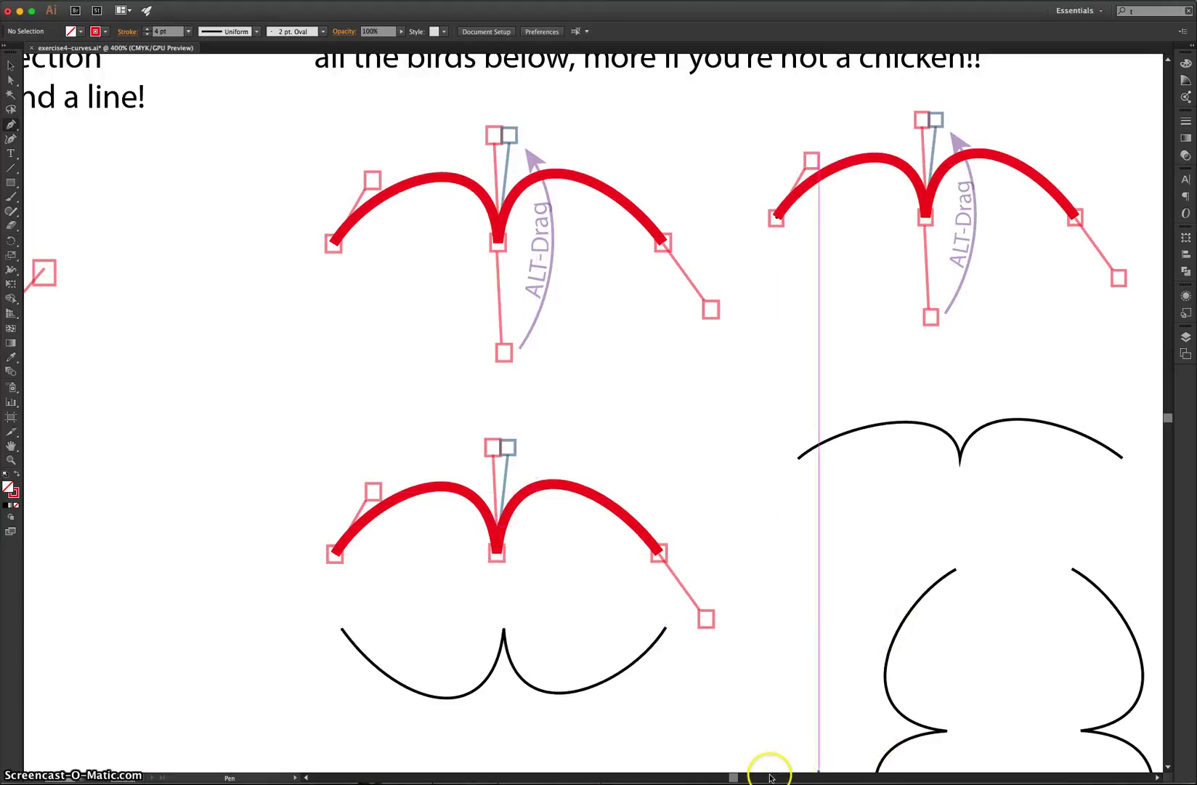
- Trace the left of the two upright bird curves from its bottom end to its top end, breaking the handle at the middle point, and deselect it
drag(735, 777, 740, 778)
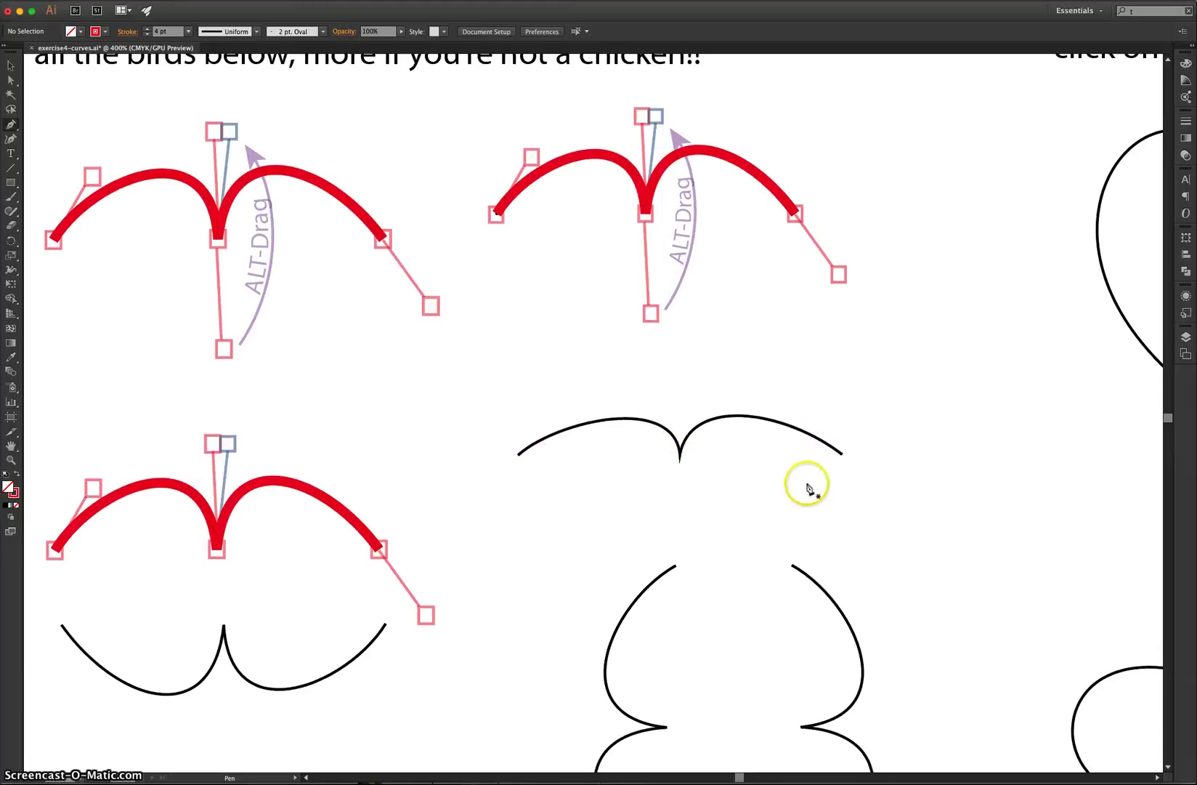
scroll(802, 489, down, 5)
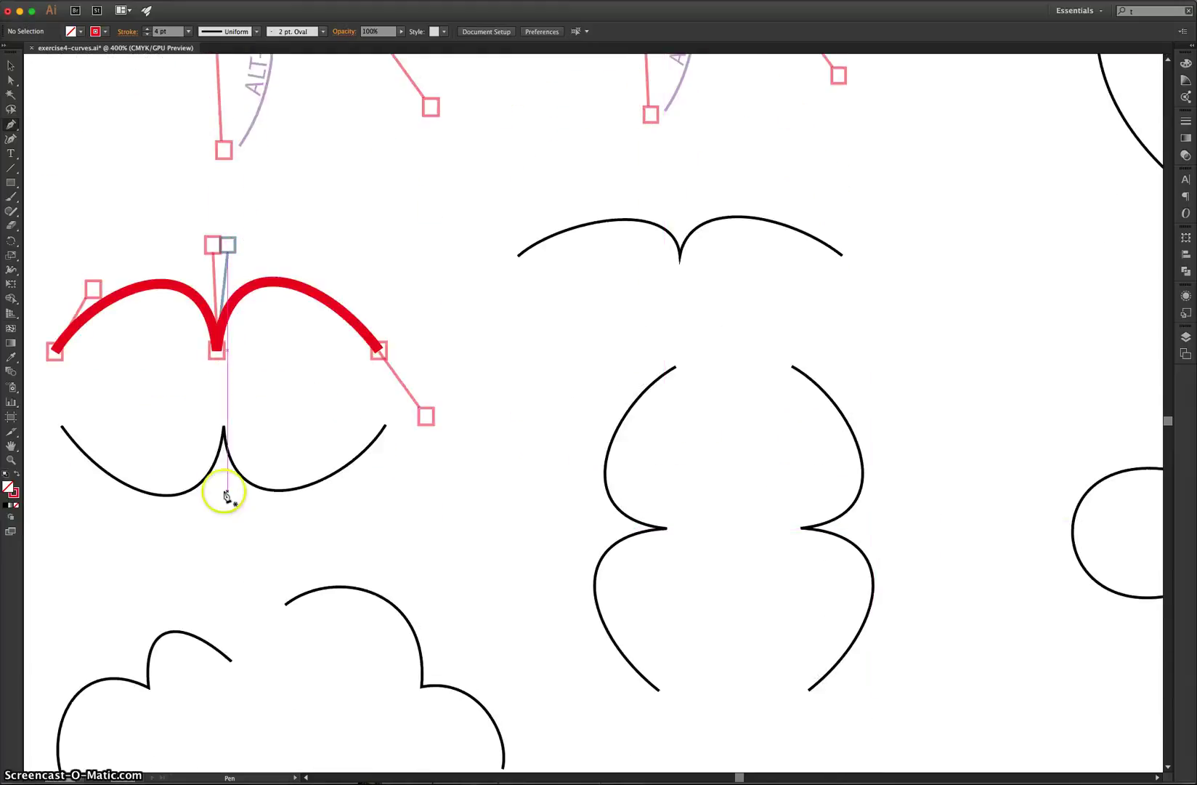
scroll(232, 513, down, 1)
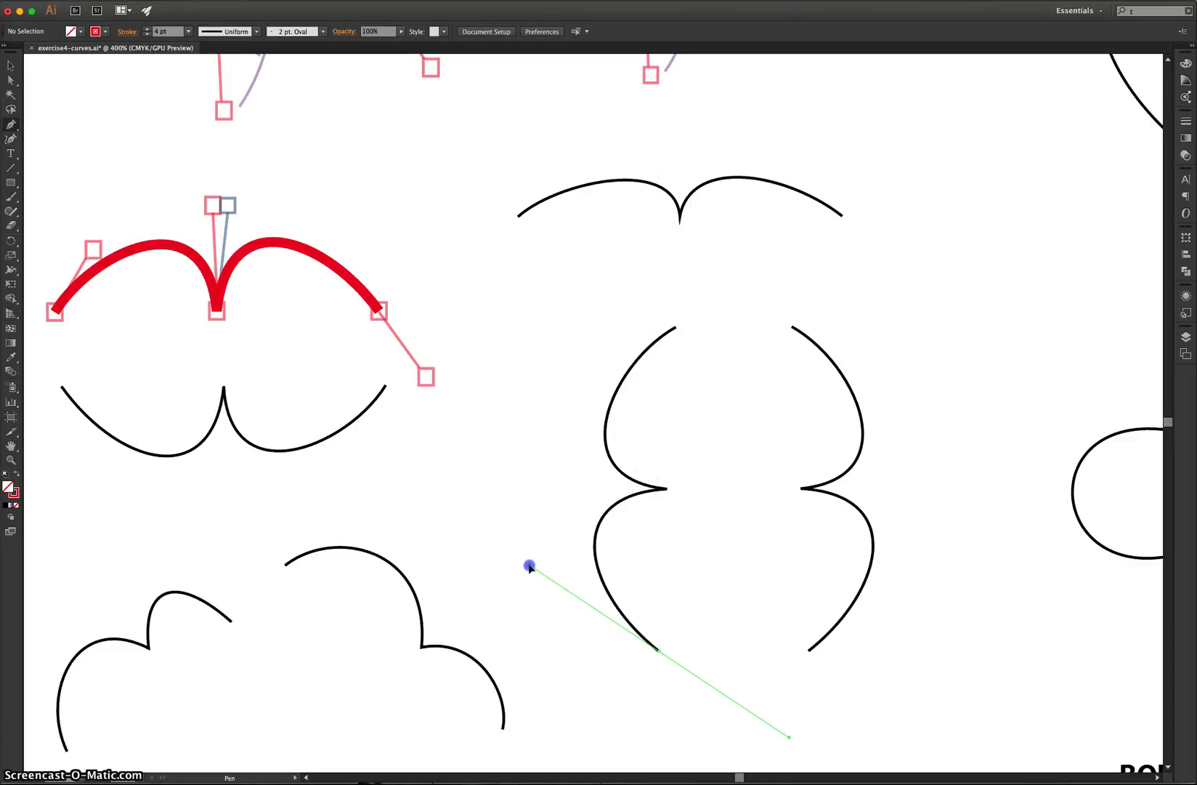
click(529, 566)
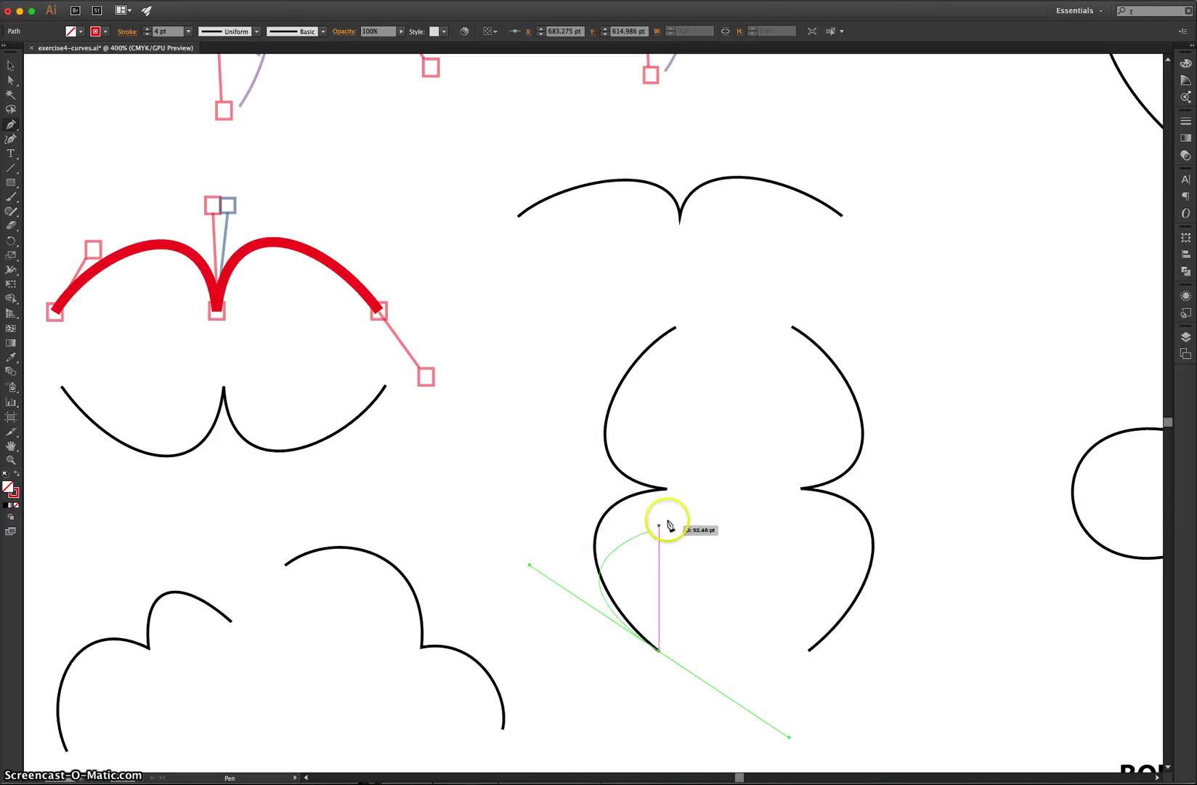
click(667, 492)
mouse_move(667, 492)
mouse_down()
mouse_move(719, 497)
mouse_move(732, 516)
mouse_move(721, 499)
mouse_move(732, 504)
mouse_up()
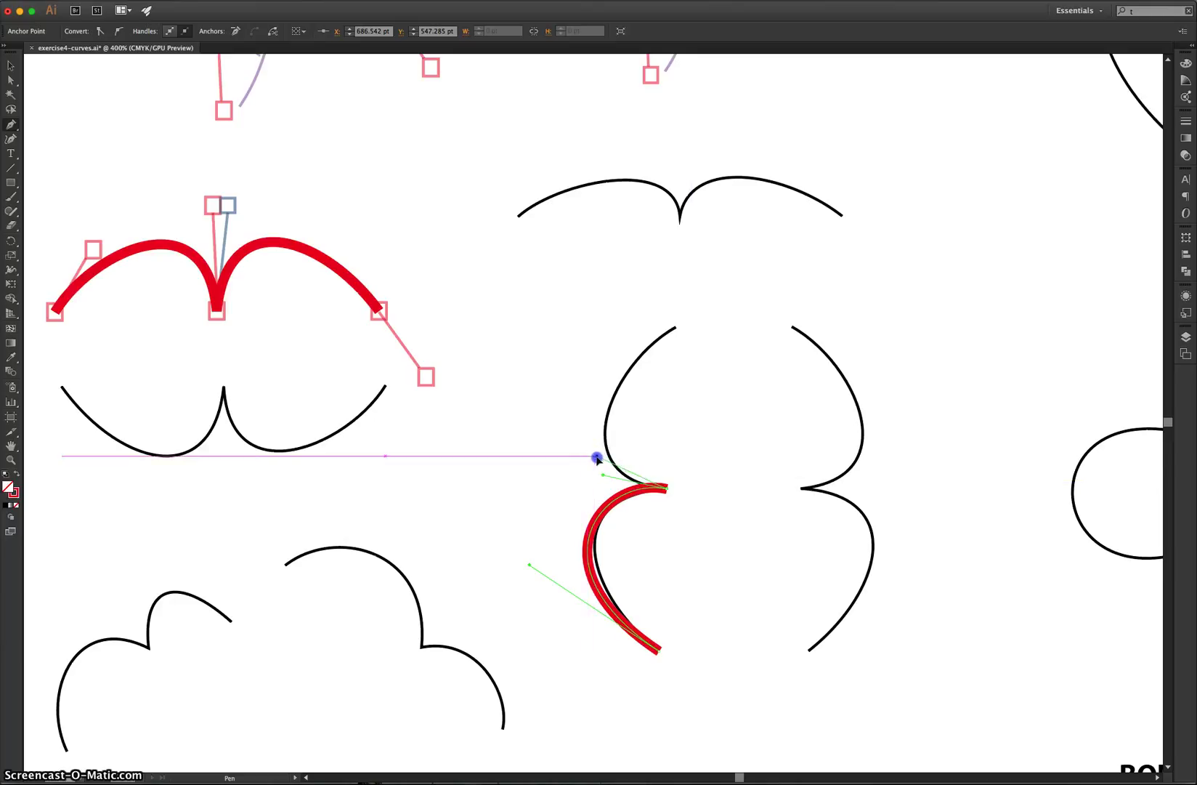
drag(593, 457, 593, 456)
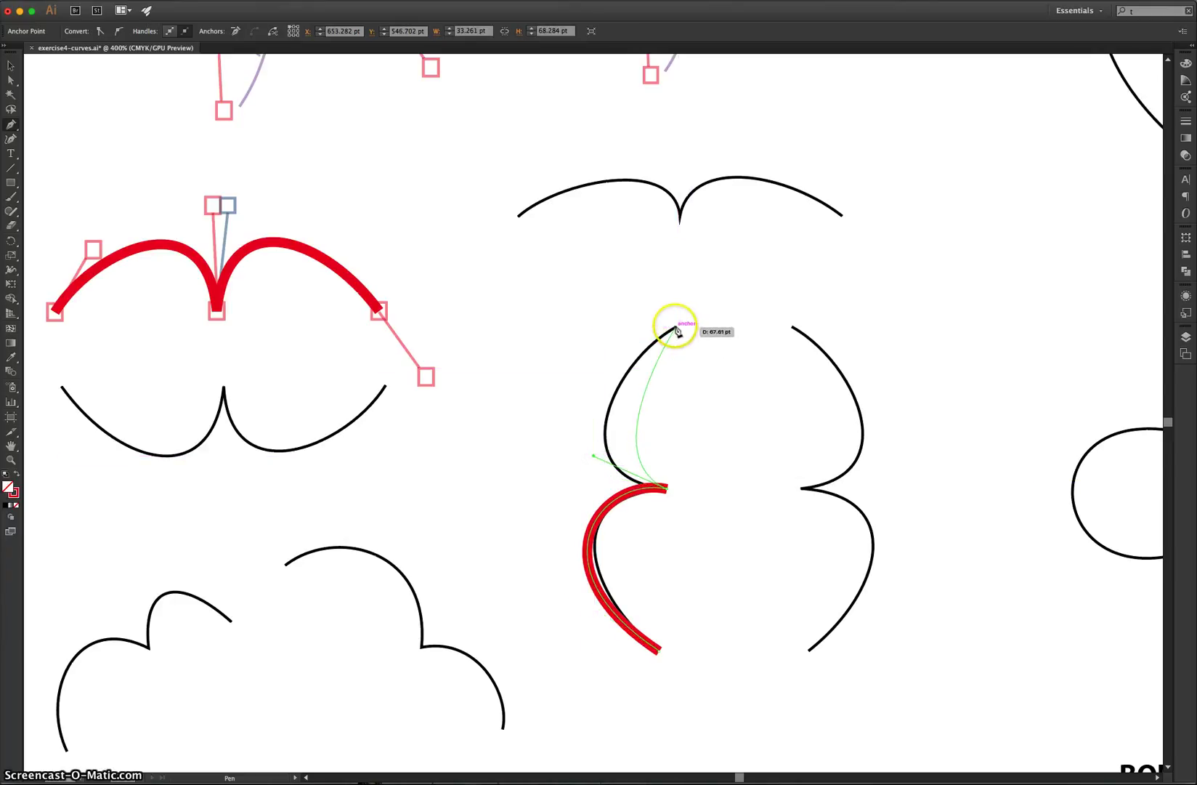
mouse_move(676, 331)
mouse_down()
mouse_move(765, 276)
mouse_move(775, 196)
mouse_move(778, 248)
mouse_up()
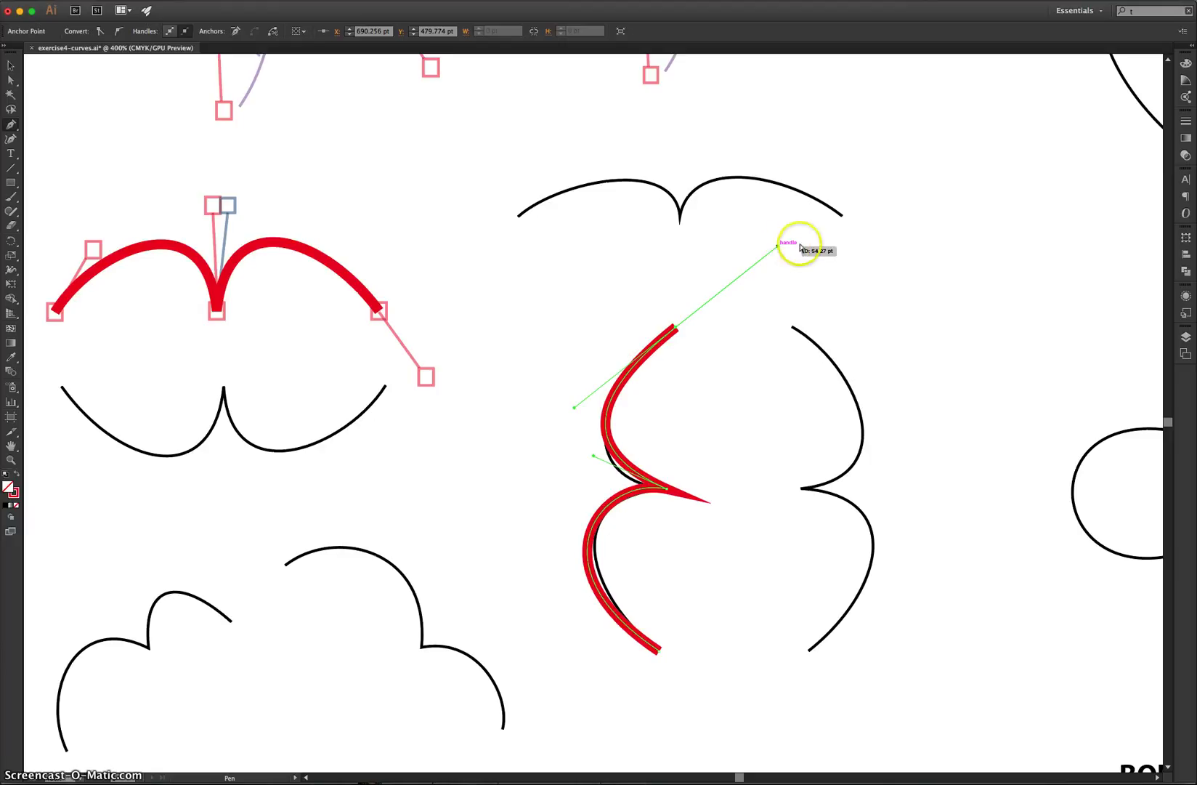
super+click(948, 270)
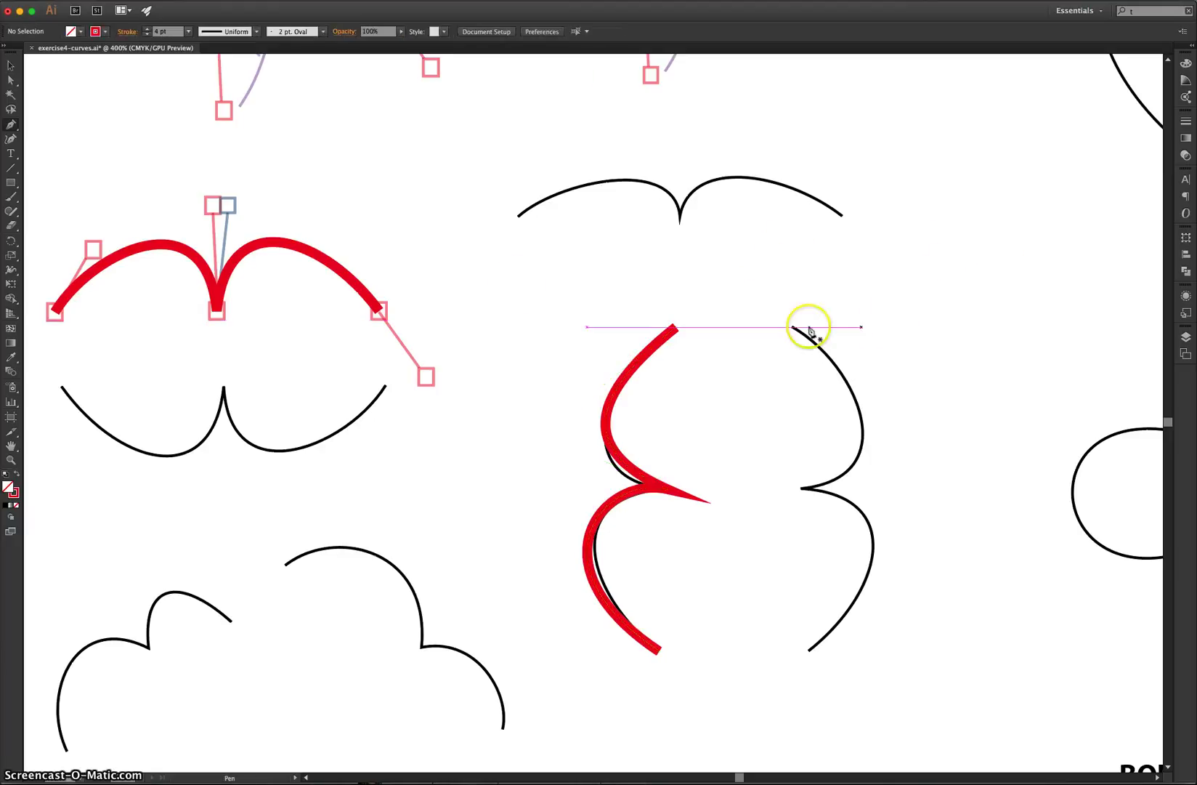
- Refine the traced left upright bird curve with the Direct Selection tool, adjusting its lower-end and middle anchor handles to fit the guide, and deselect it
click(13, 83)
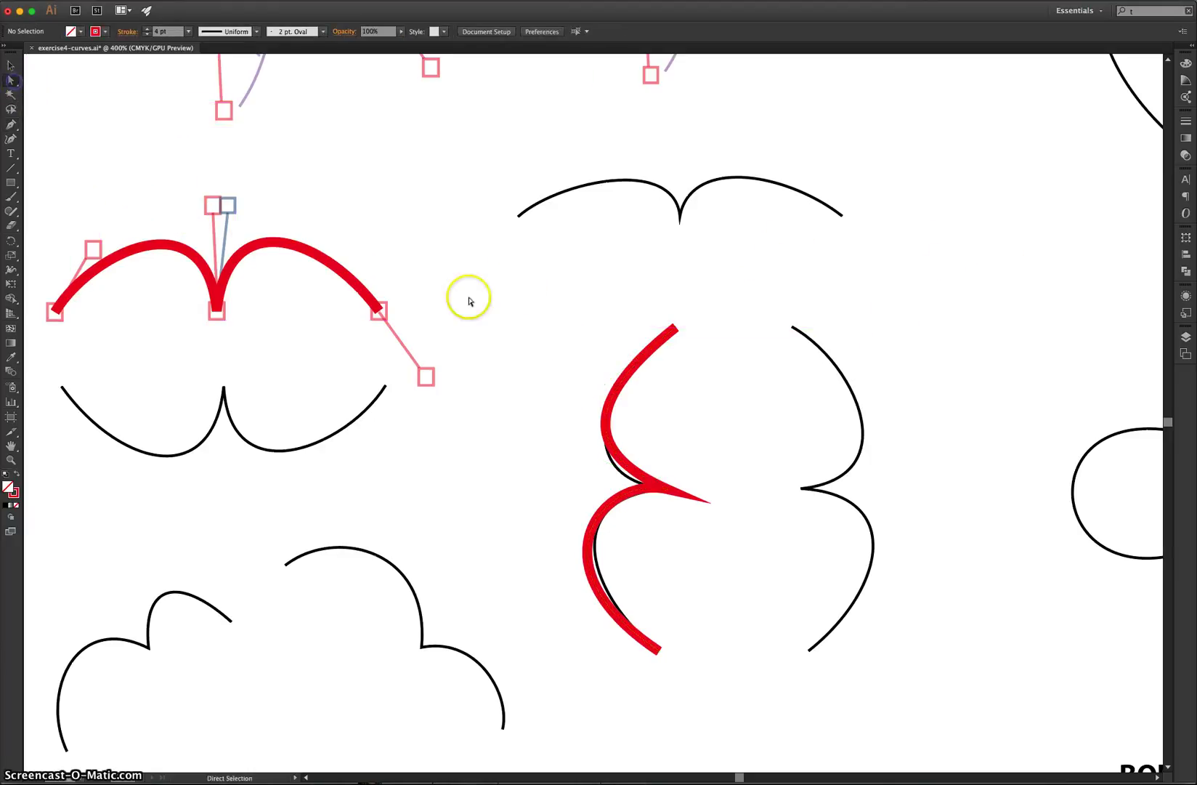
click(611, 409)
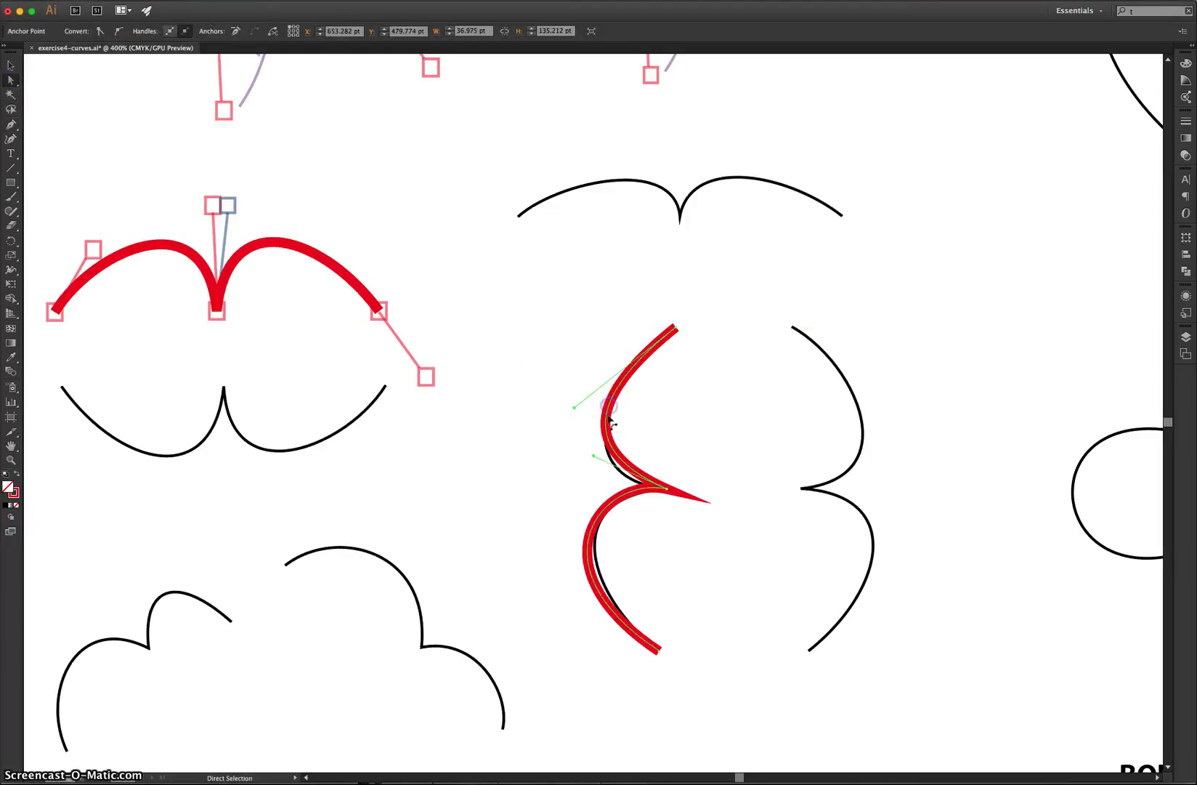
drag(588, 530, 634, 636)
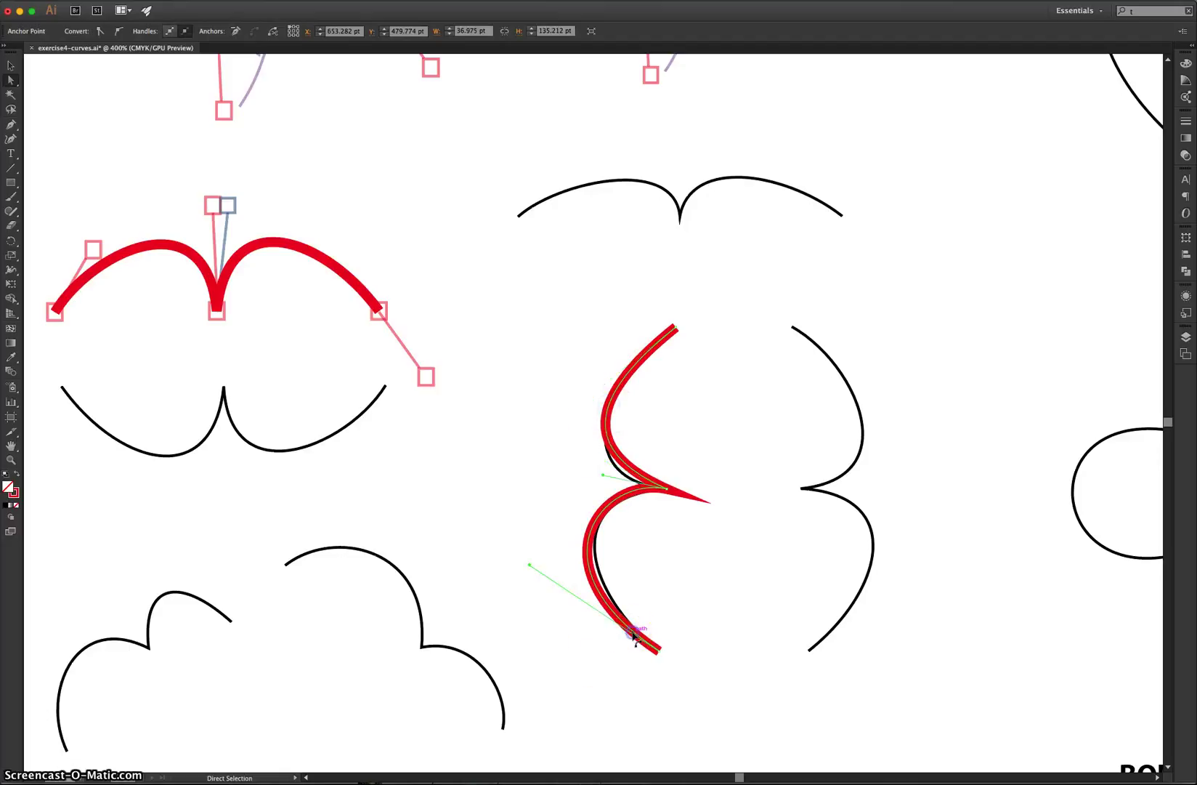
drag(529, 564, 545, 561)
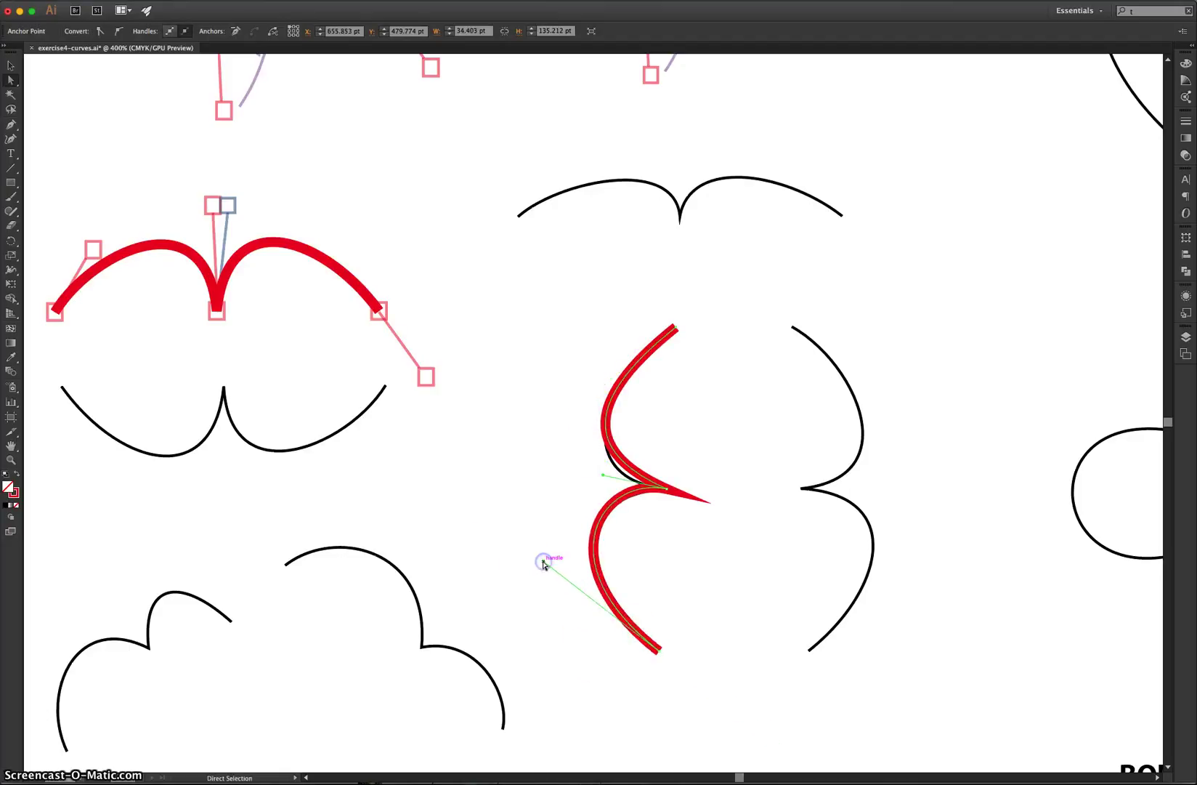
click(585, 482)
click(630, 475)
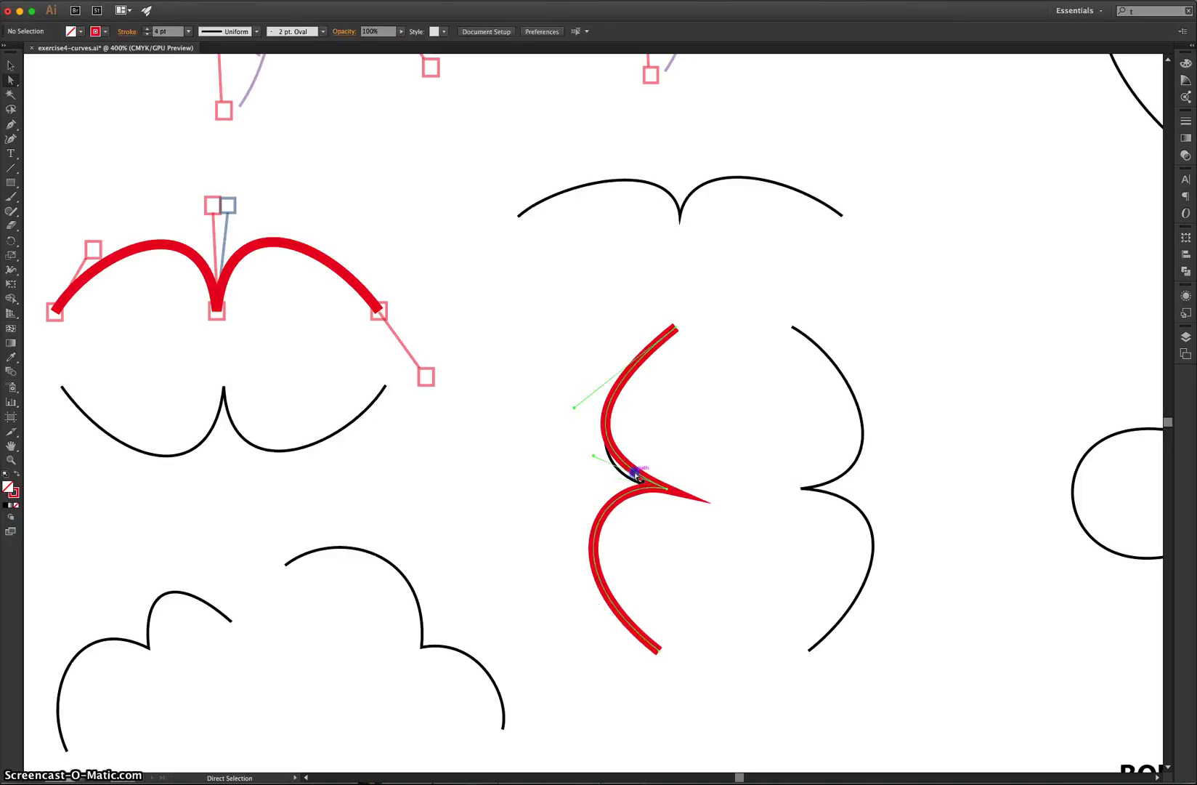
drag(594, 458, 595, 482)
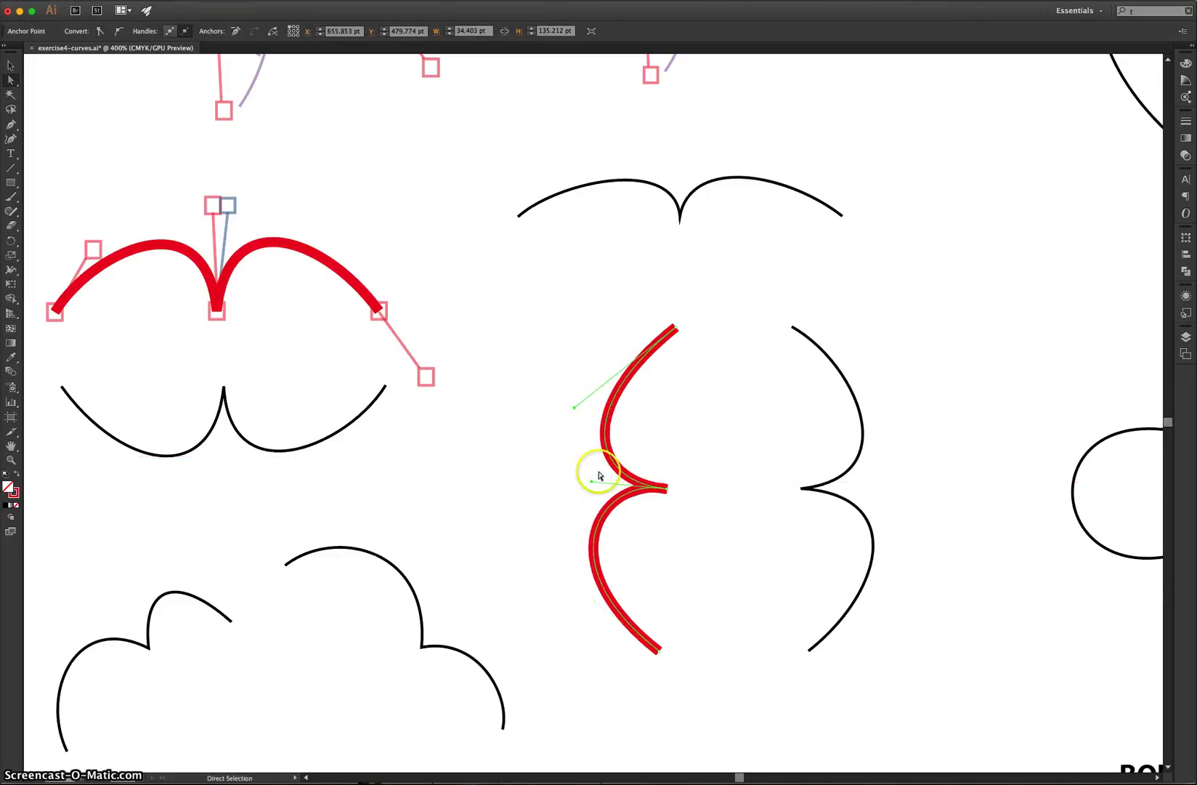
click(784, 368)
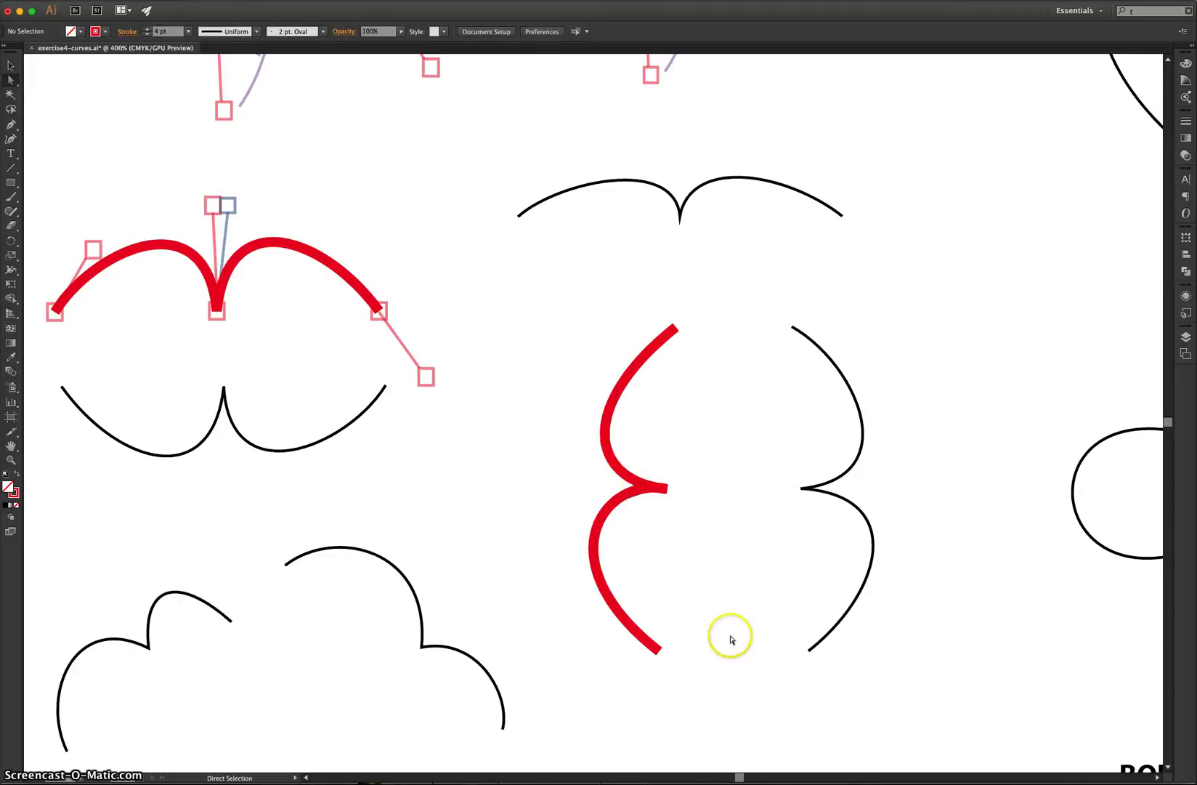
- Trace the upside-down bird below the finished one with the Pen tool, breaking the centre anchor's handle downward, and end the path at the far wing tip
scroll(696, 706, down, 2)
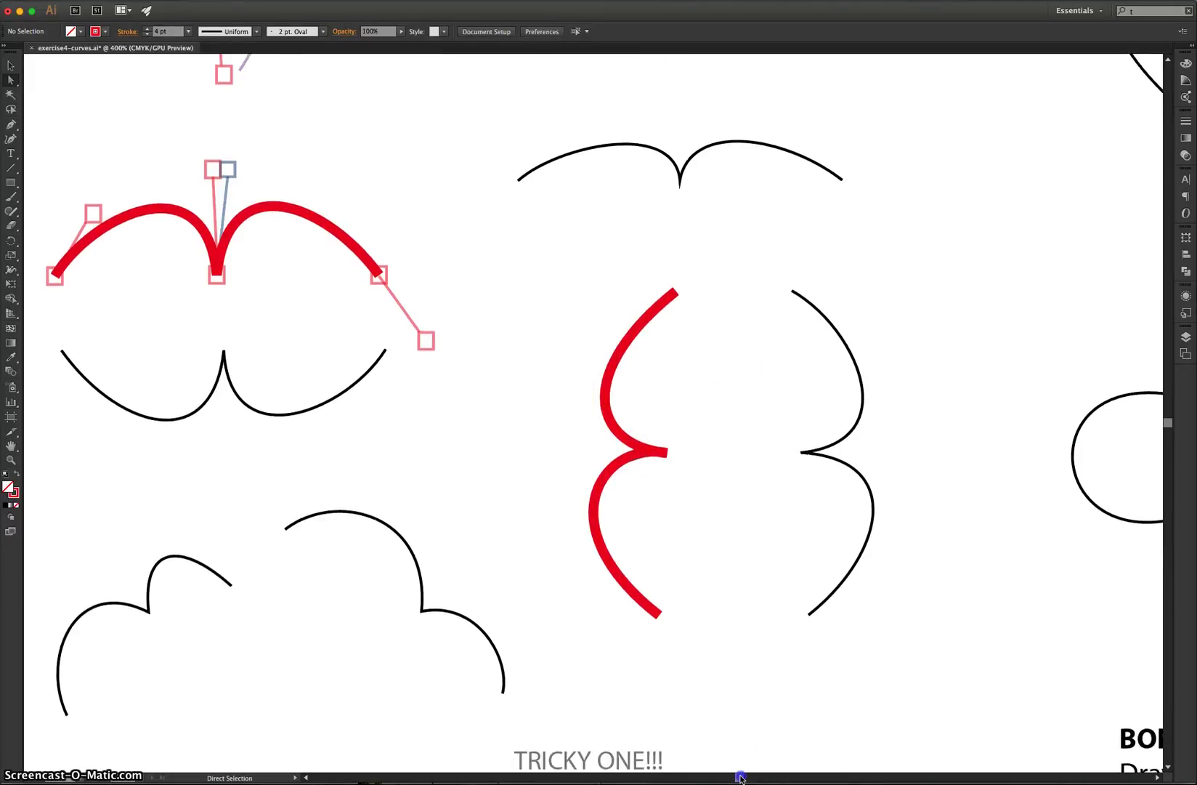
scroll(735, 763, left, 6)
scroll(538, 474, down, 2)
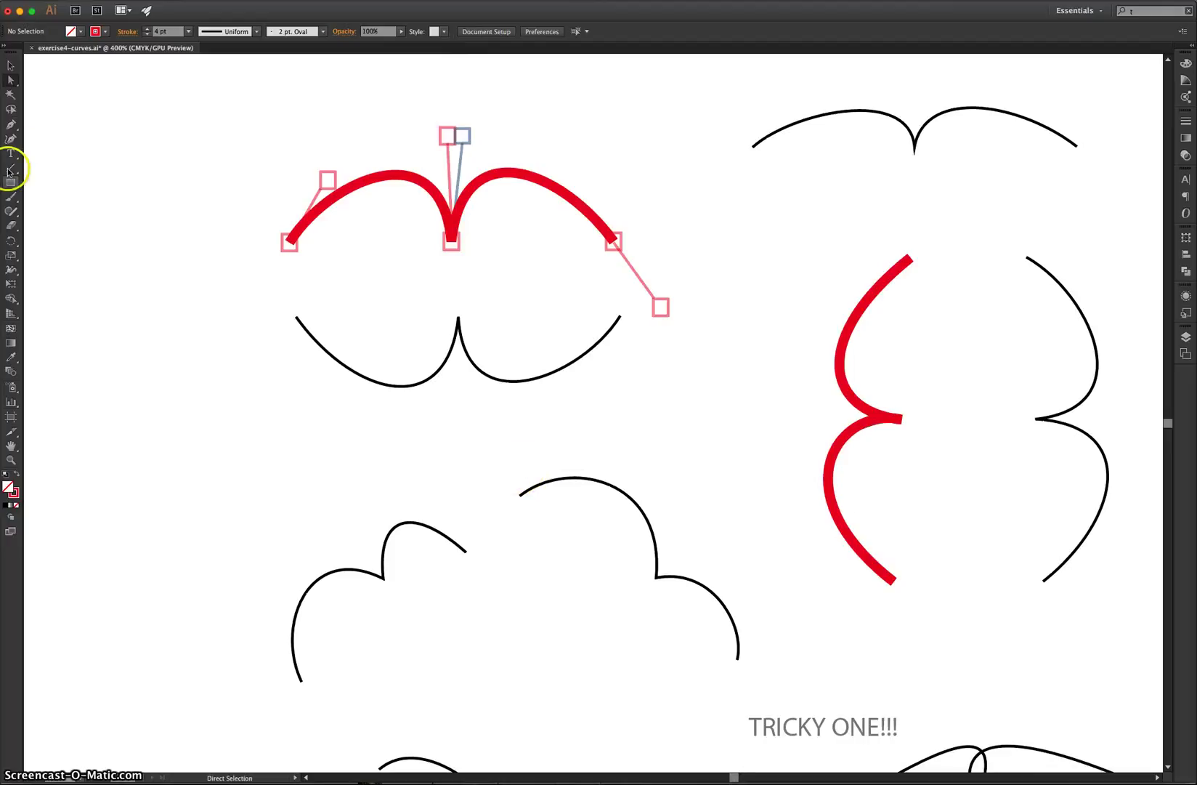
click(11, 128)
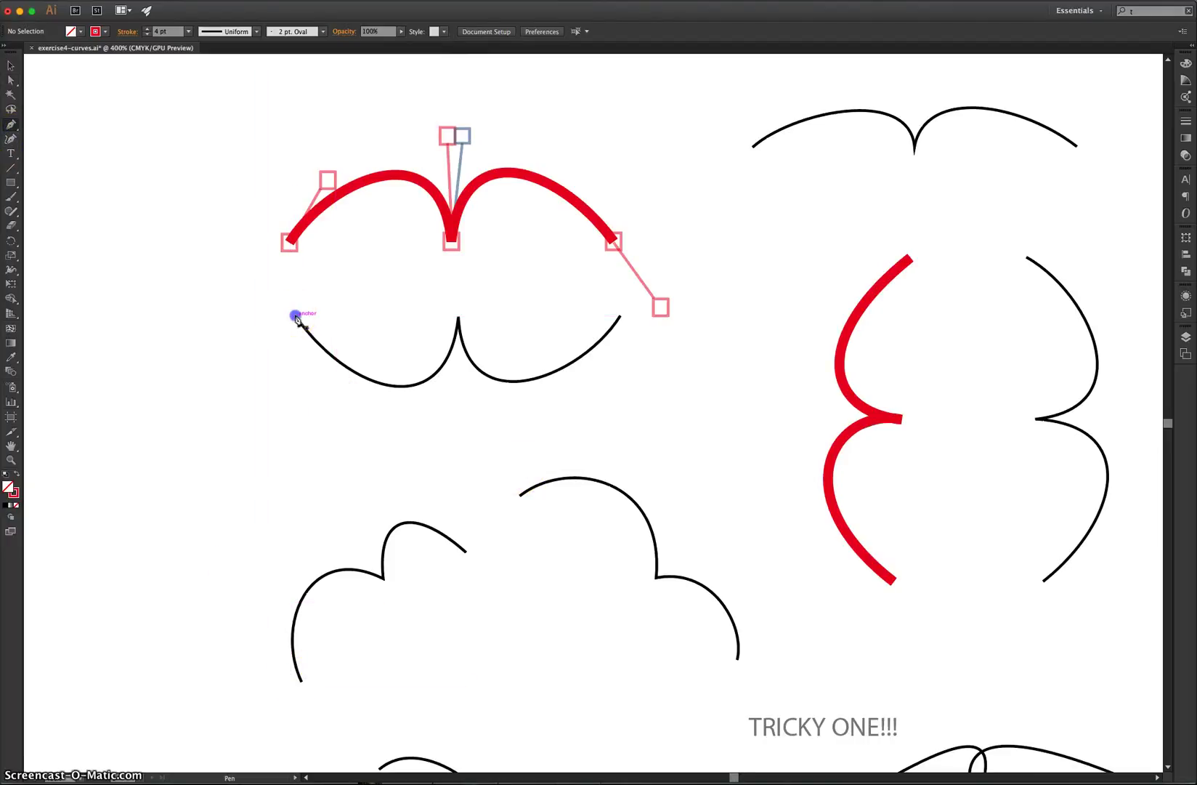
drag(297, 317, 375, 436)
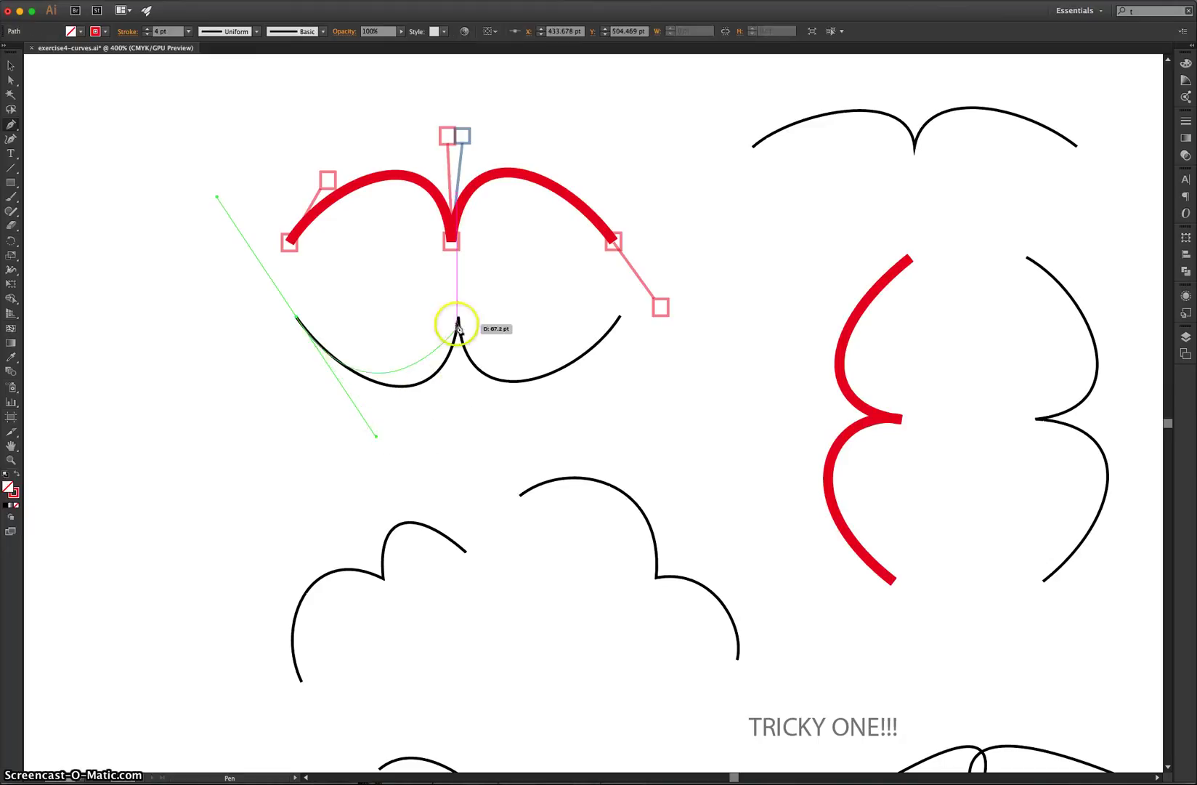
drag(457, 320, 716, 218)
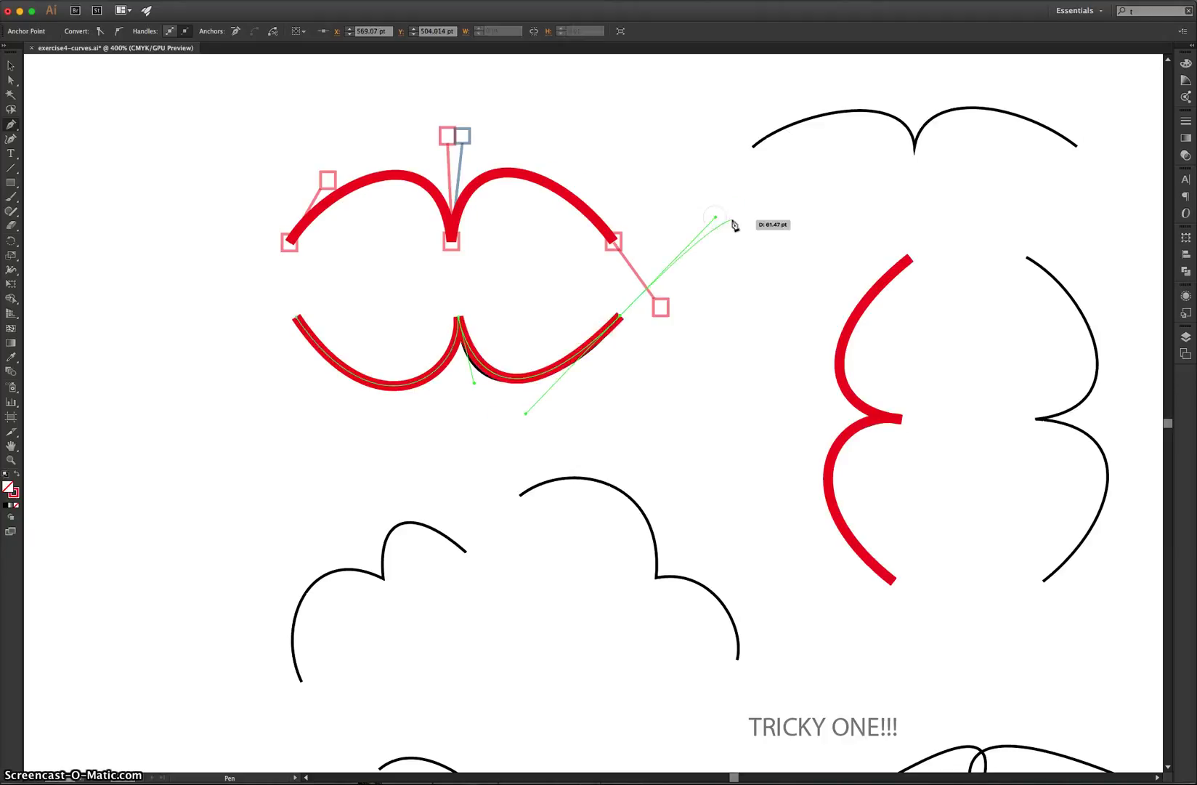
super+click(717, 164)
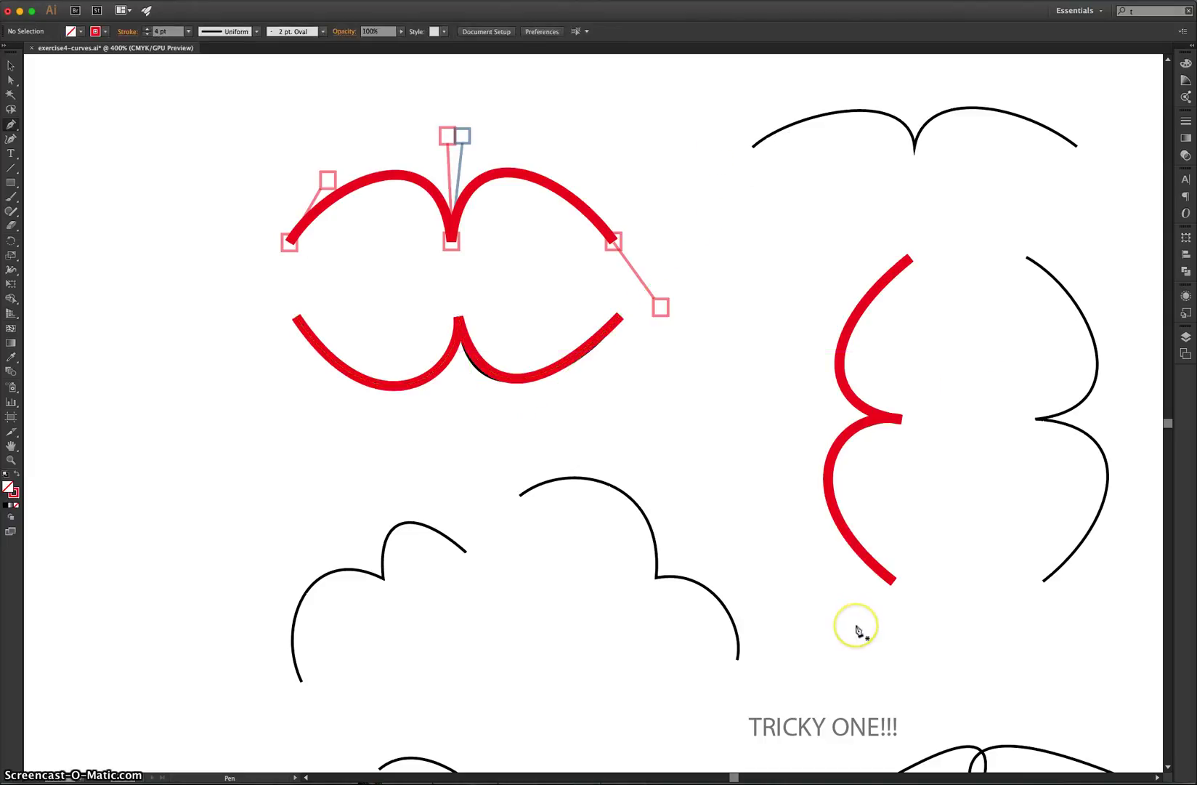
- In the Luck and Love section, trace the first heart's right half with the Pen tool from the top notch through one side anchor to the bottom point
key(super+minus)
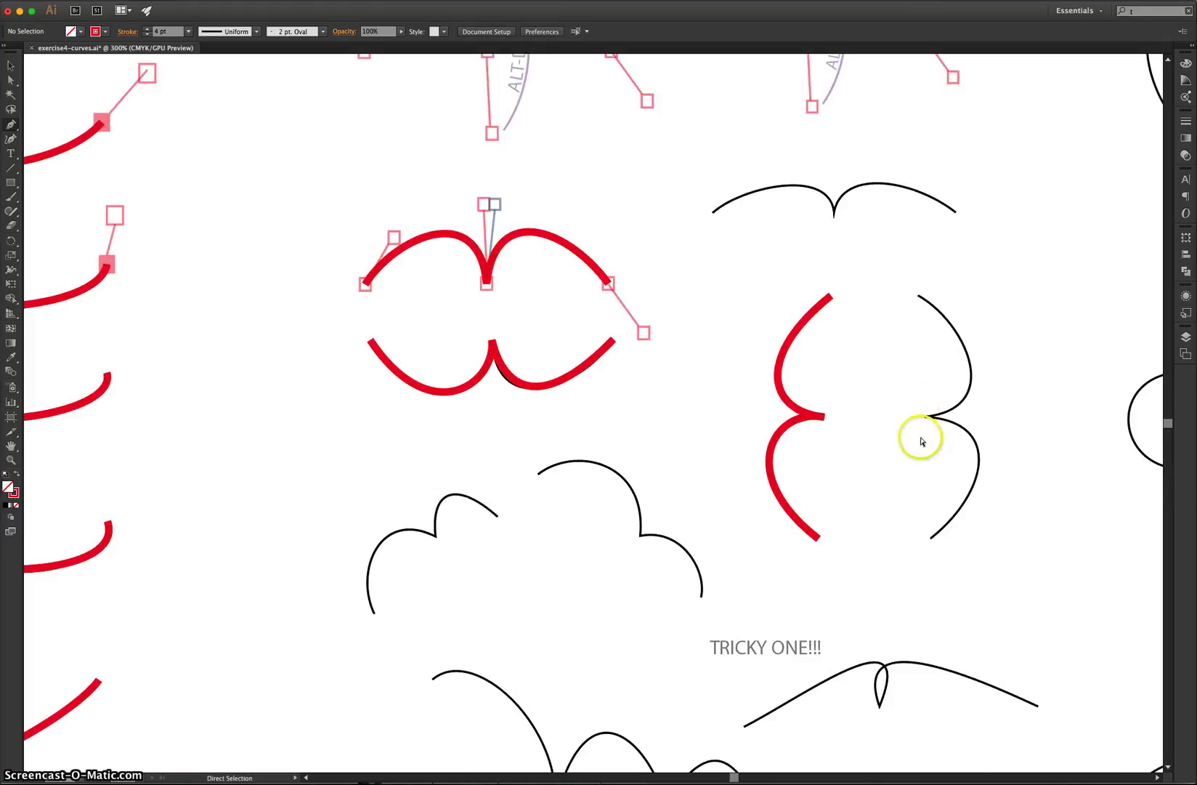
scroll(912, 490, down, 3)
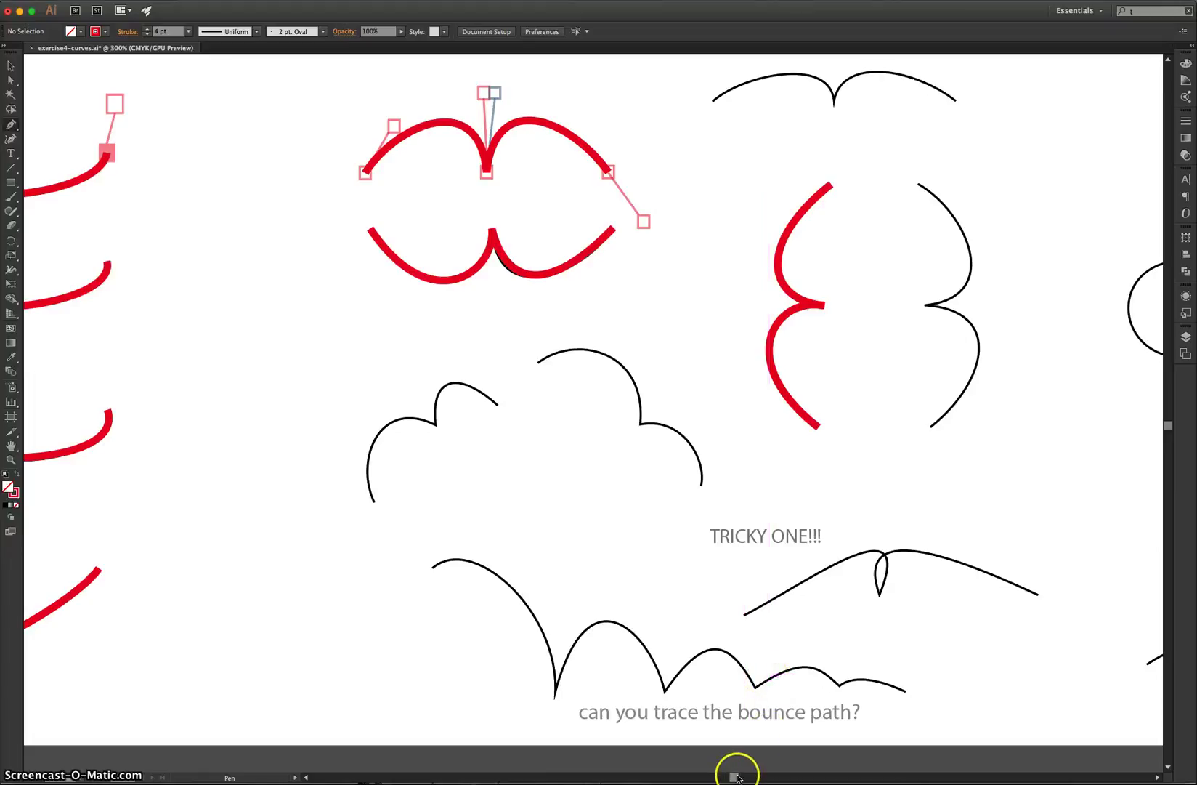
drag(735, 778, 745, 781)
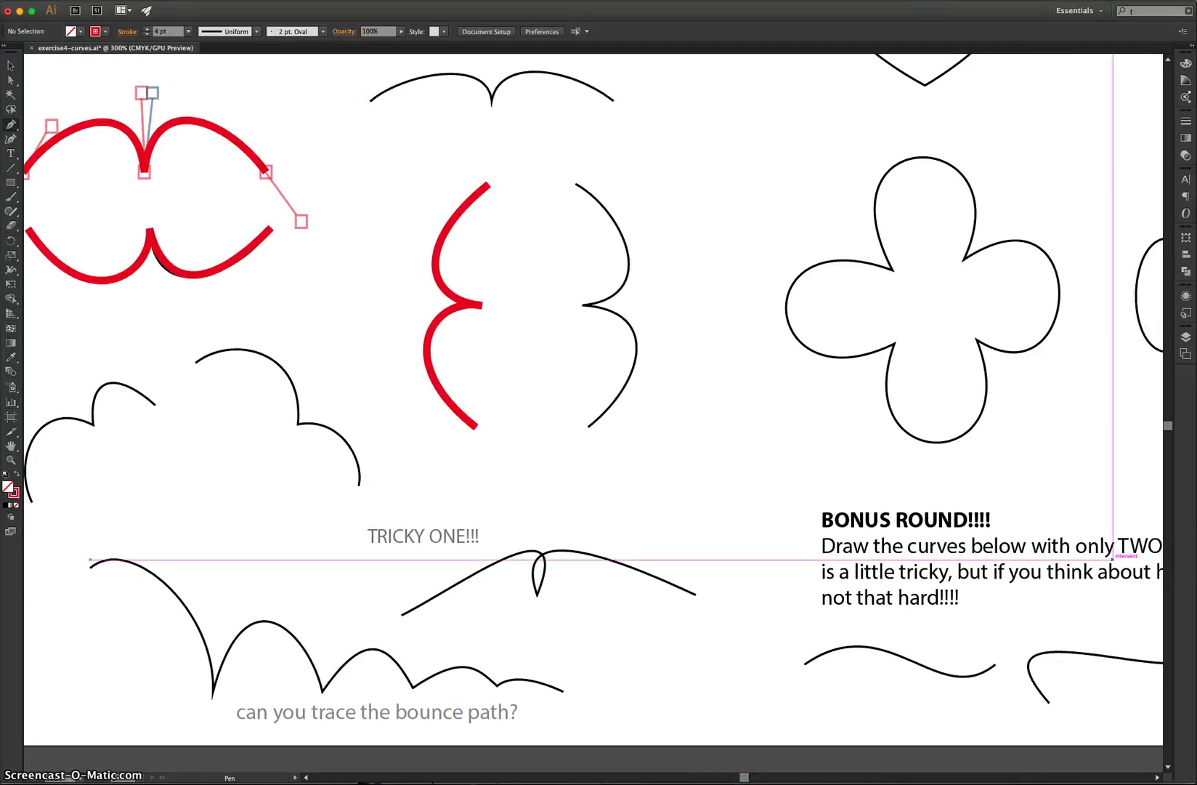
scroll(1038, 420, up, 5)
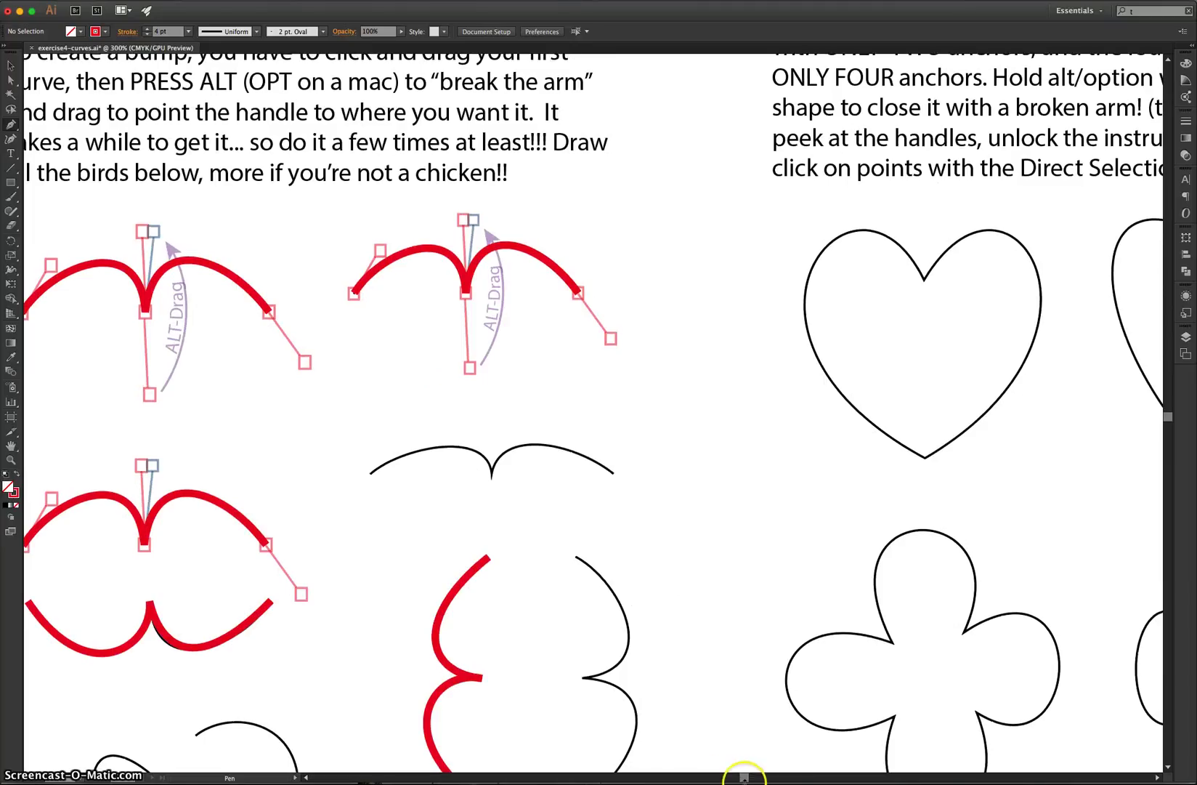
drag(744, 778, 757, 781)
scroll(756, 551, up, 3)
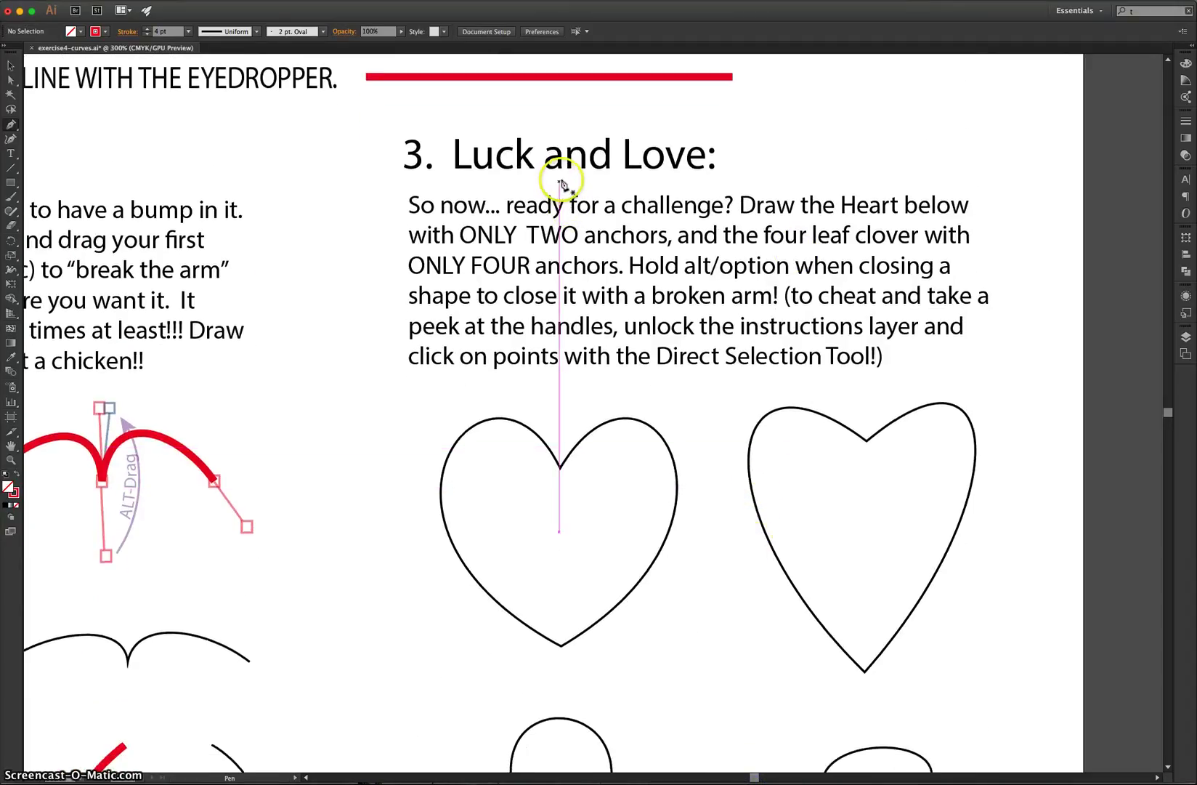
scroll(756, 468, down, 4)
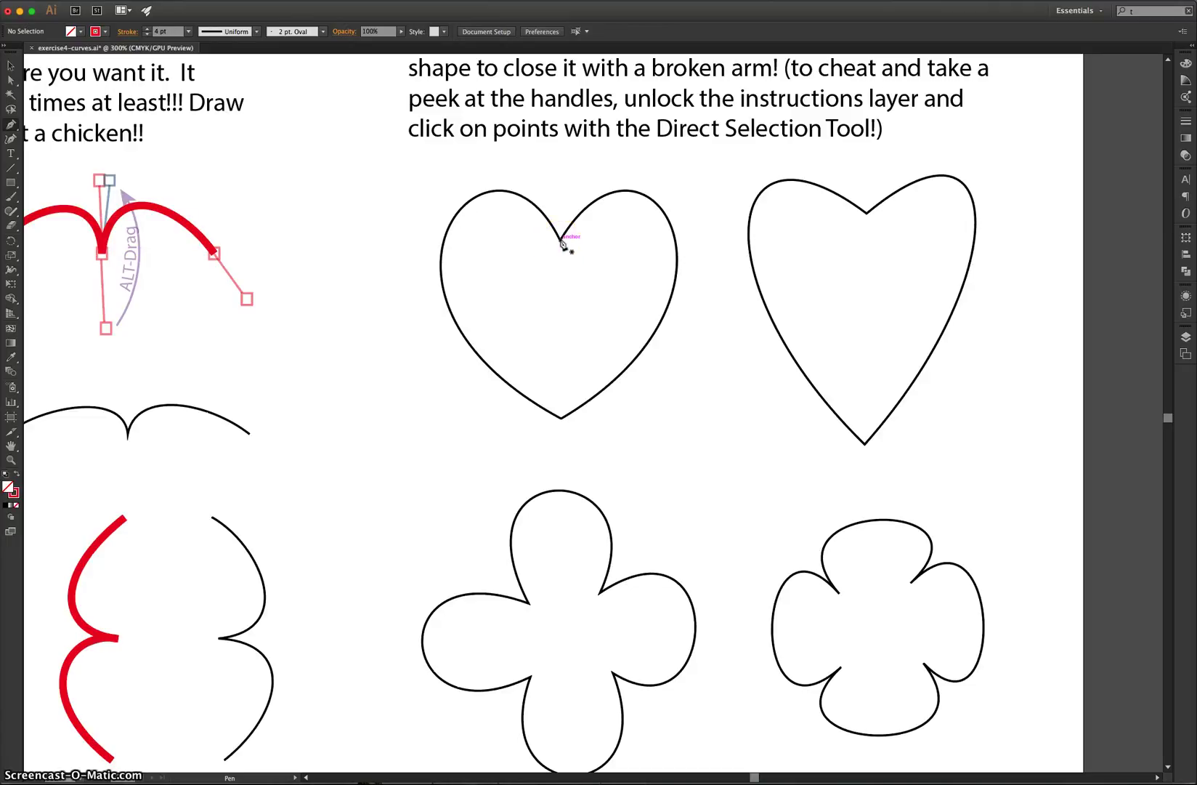
drag(560, 239, 674, 236)
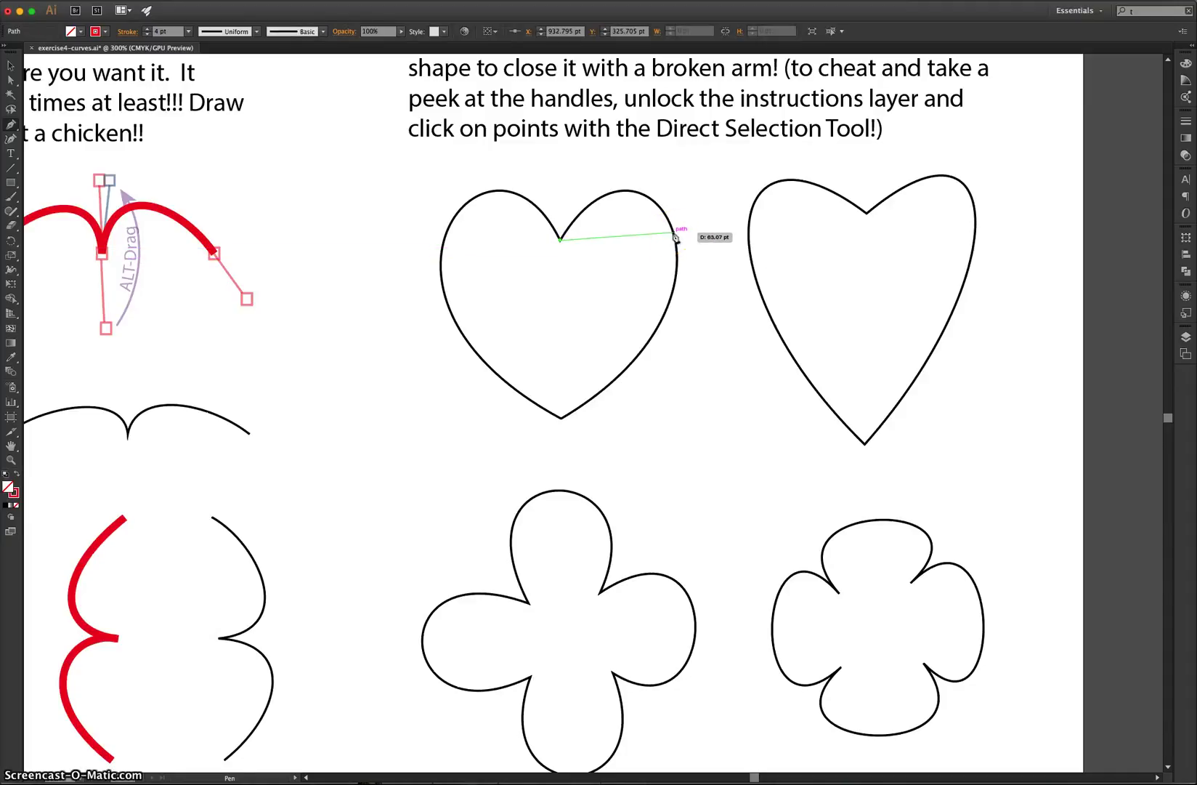
drag(677, 236, 725, 334)
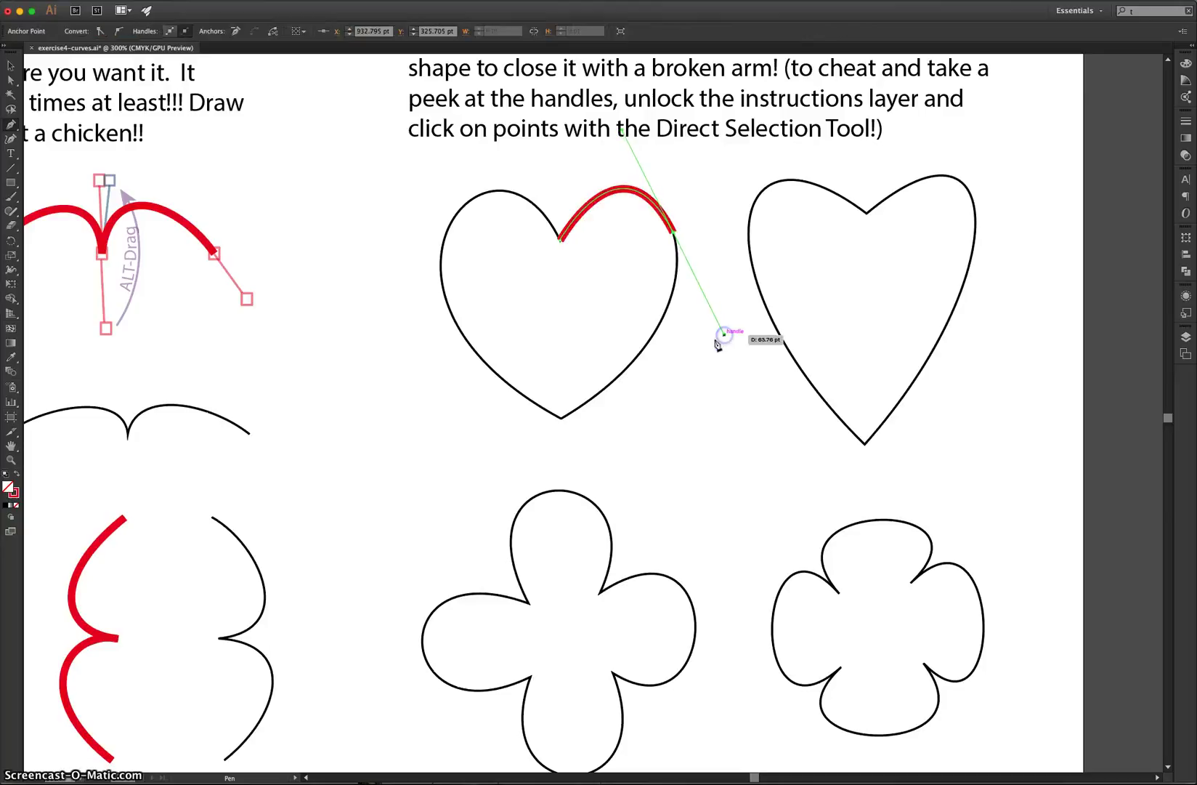
click(563, 421)
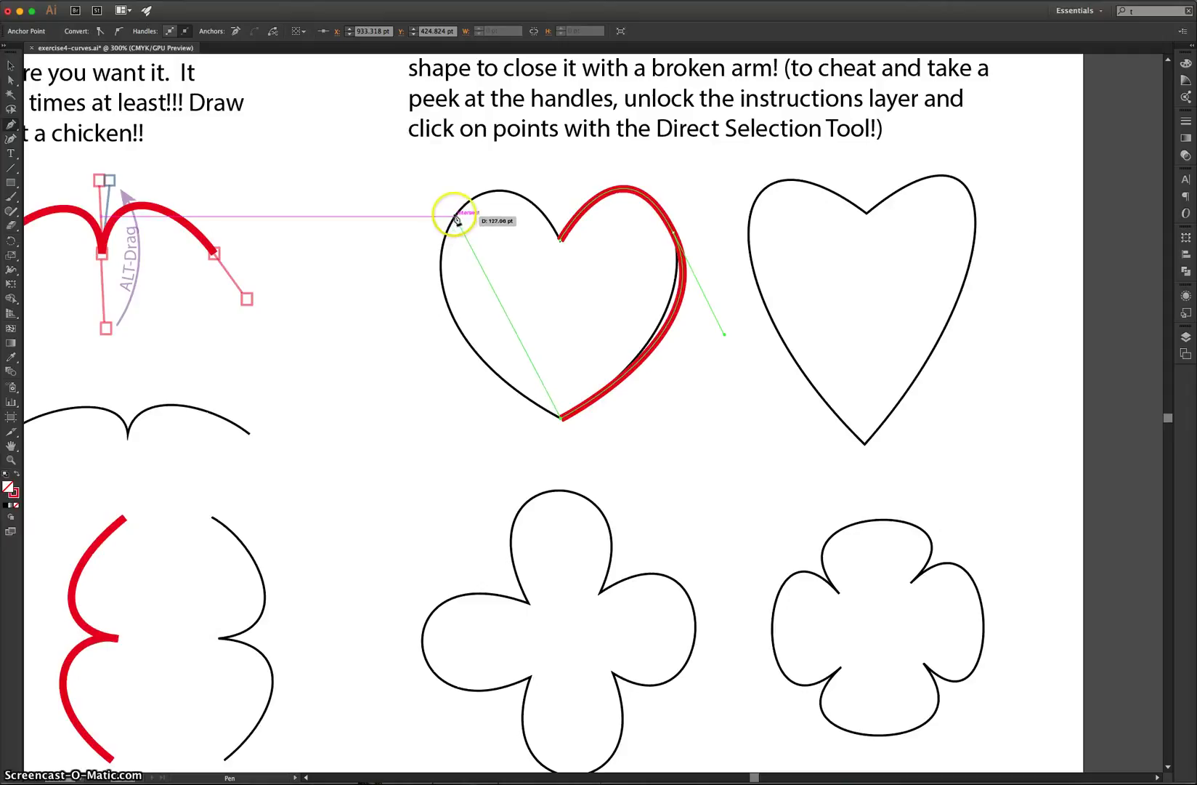
- Trace the first heart's left half through one side anchor, shorten that anchor's outgoing handle to fit the lobe, and close the path at the top notch
mouse_move(458, 217)
mouse_down()
mouse_move(503, 126)
mouse_move(459, 194)
mouse_move(491, 168)
mouse_move(520, 200)
mouse_up()
scroll(502, 129, up, 3)
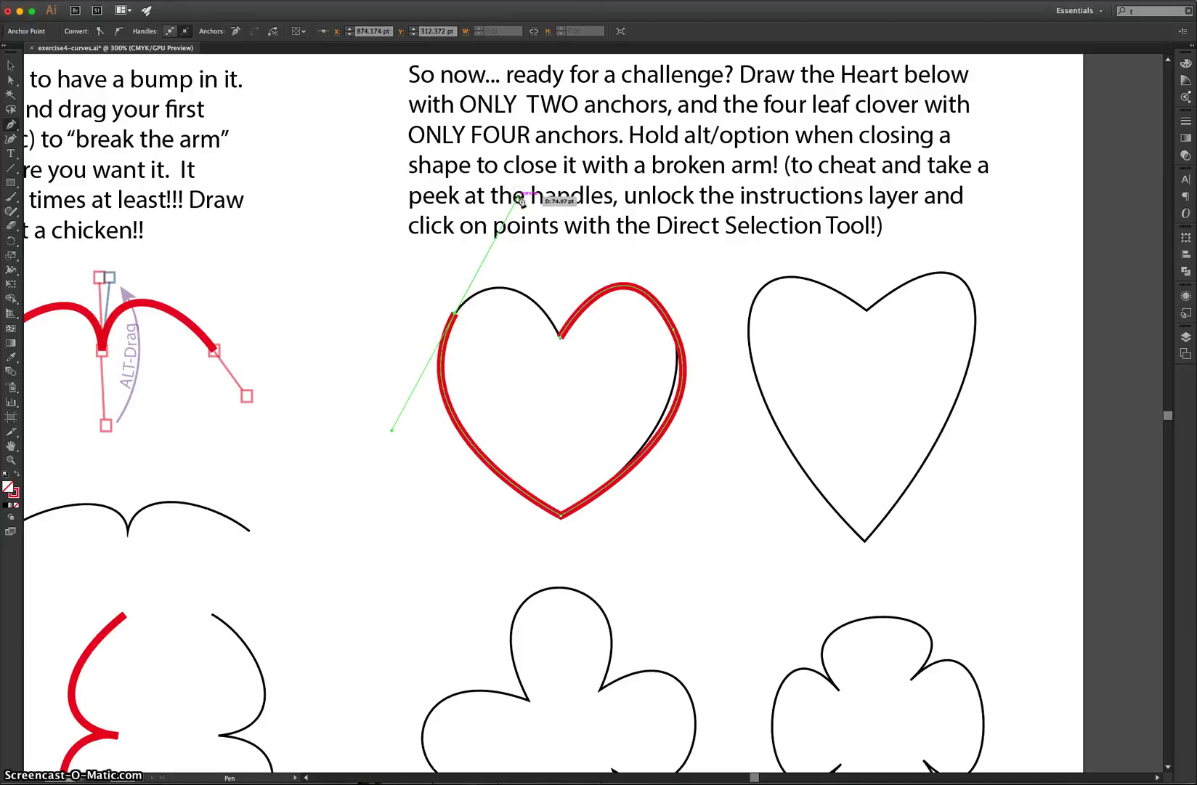
drag(551, 329, 563, 342)
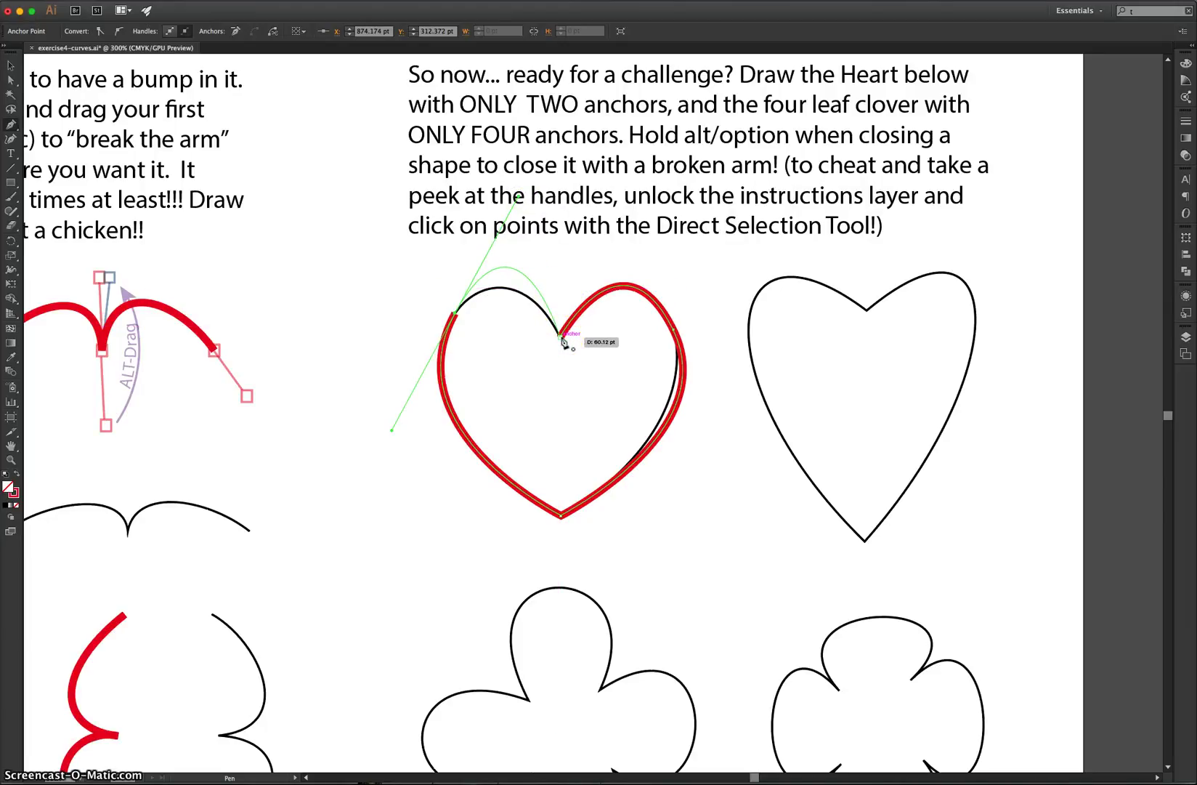
drag(560, 293, 504, 241)
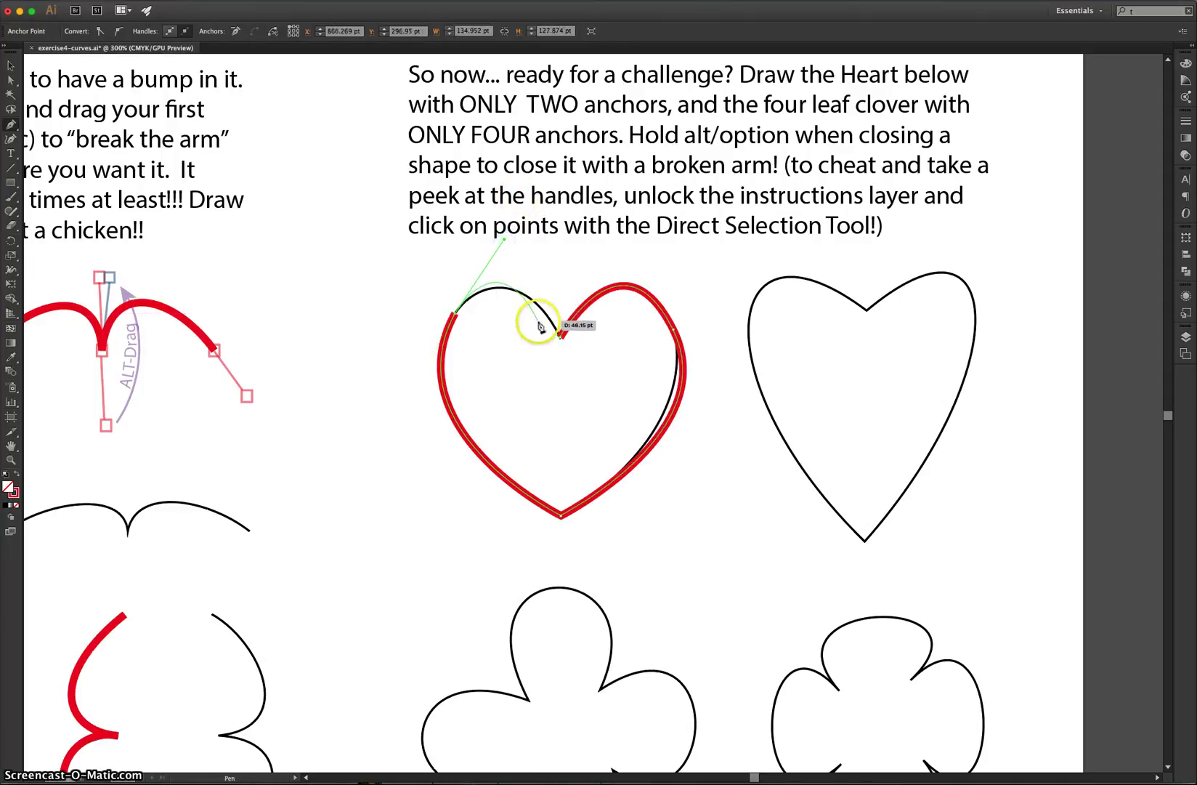
click(563, 342)
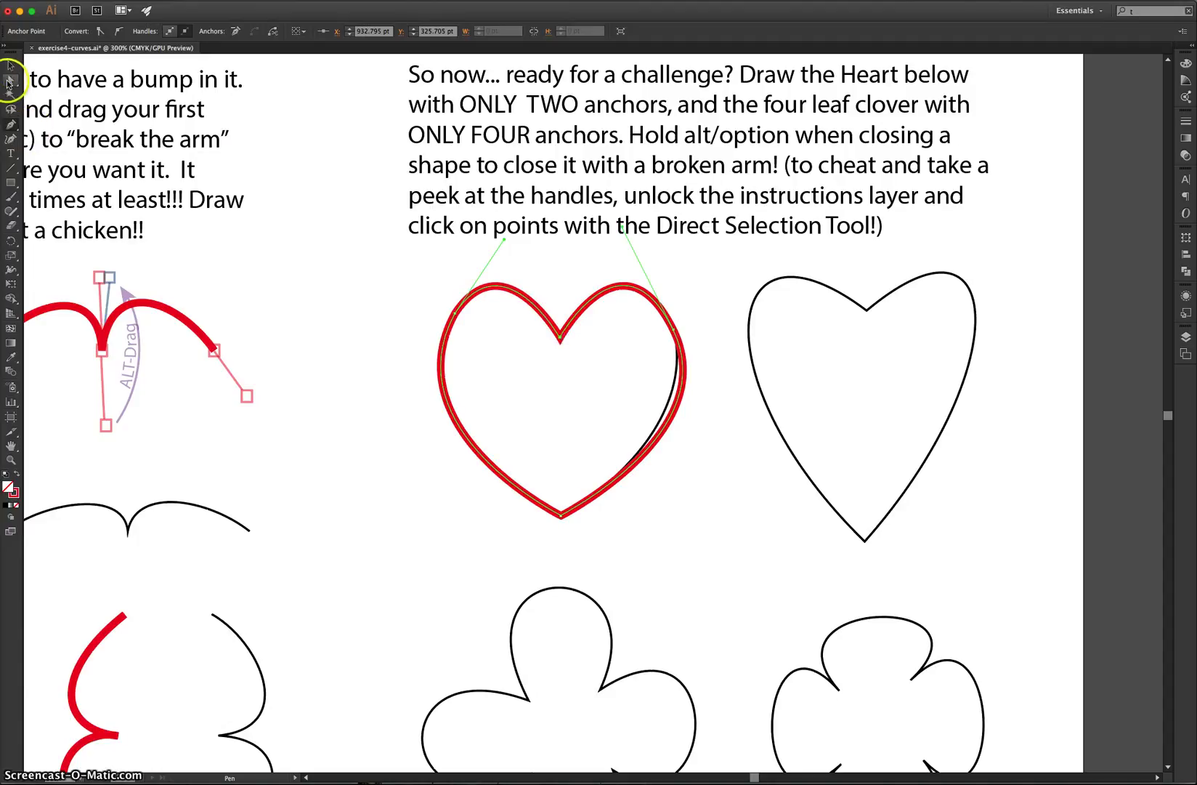
- Adjust the upper handle of the heart's right side anchor with the Direct Selection tool to fit the outline more closely, and deselect the heart
click(9, 81)
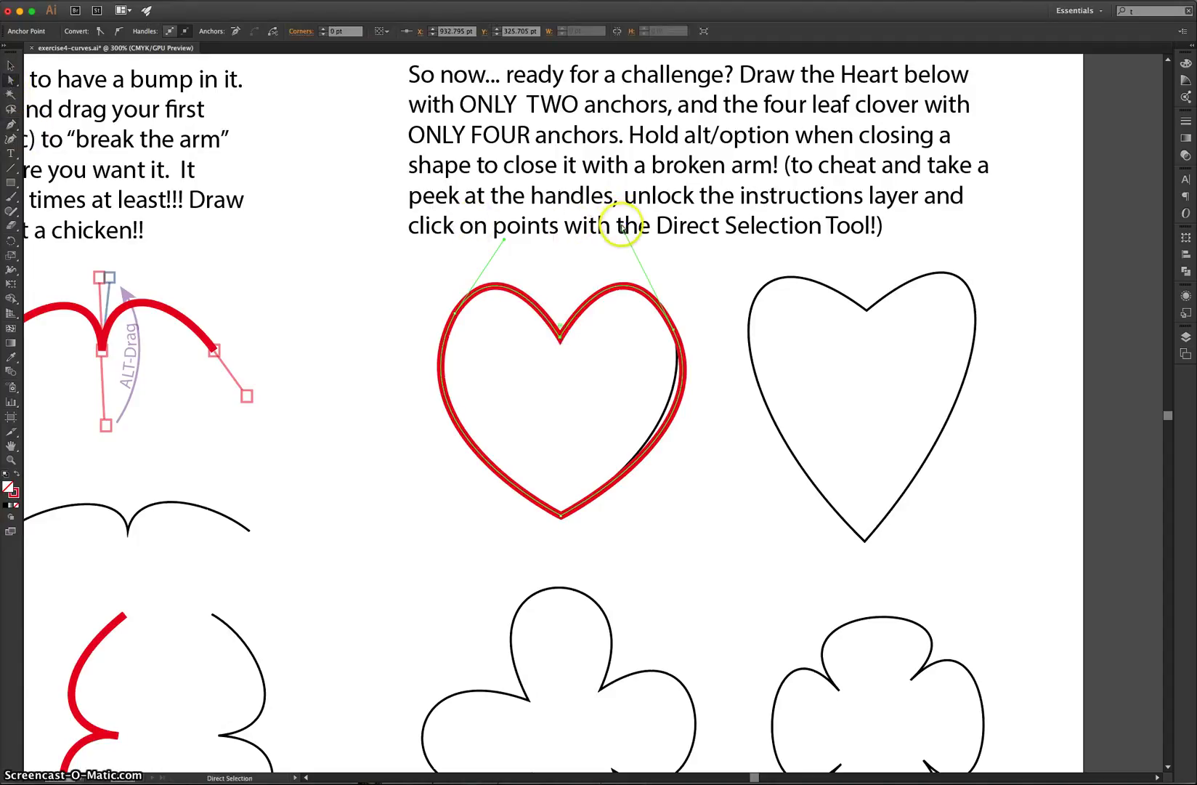
mouse_move(622, 226)
mouse_down()
mouse_move(643, 221)
mouse_move(634, 233)
mouse_up()
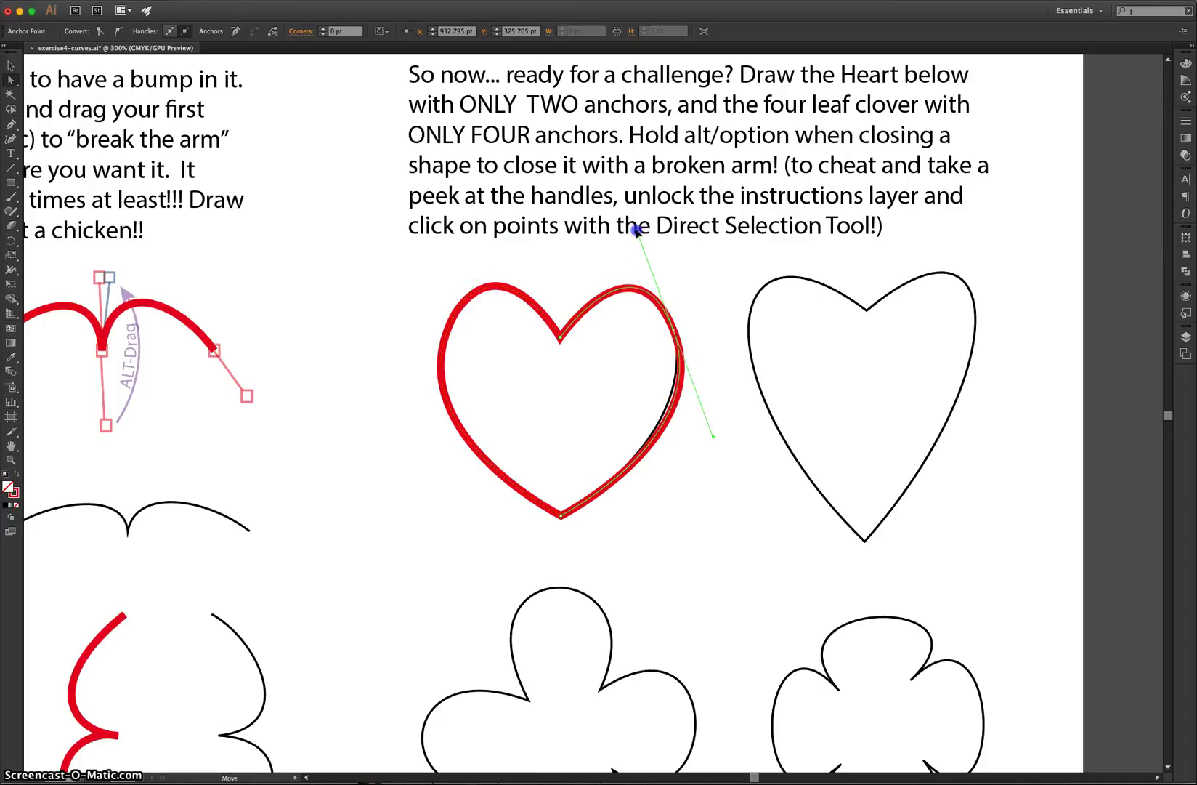
click(700, 275)
click(965, 351)
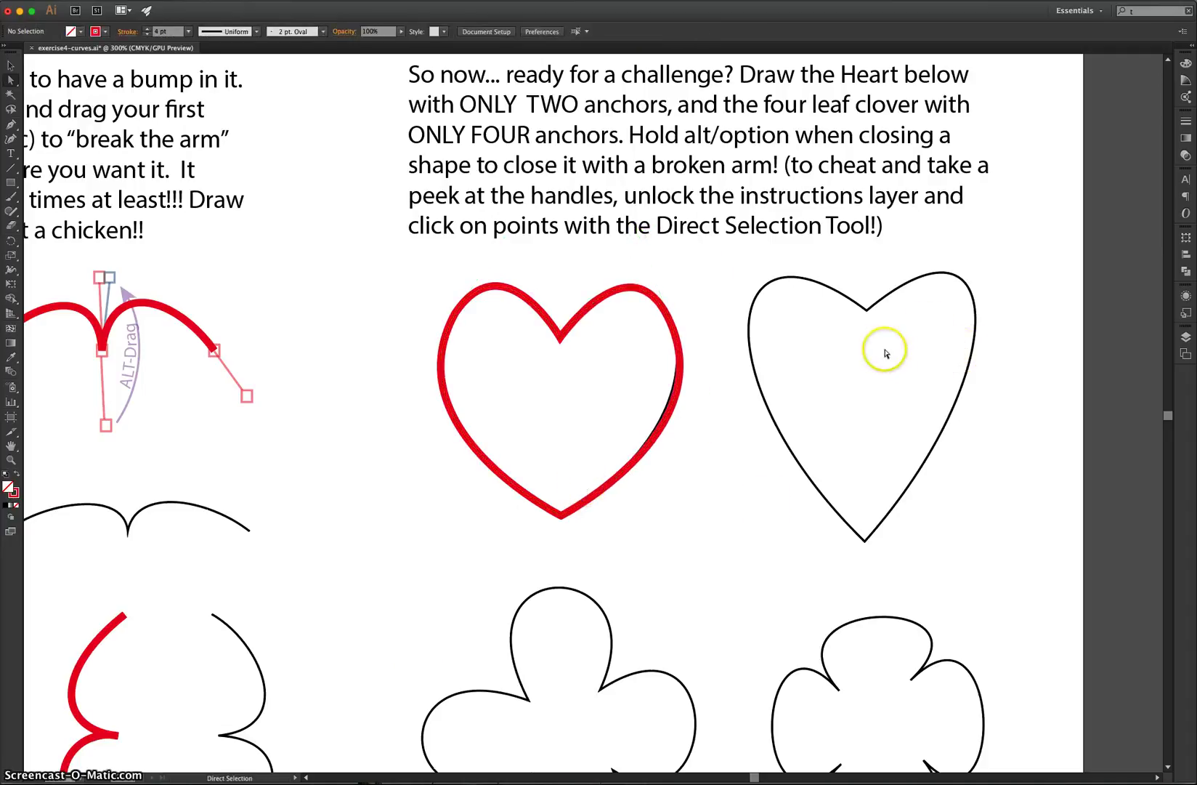
- Trace the first four-leaf clover's top leaf with the Pen tool using two anchors, breaking the second anchor's handle toward the right leaf
scroll(761, 502, down, 3)
scroll(759, 499, down, 4)
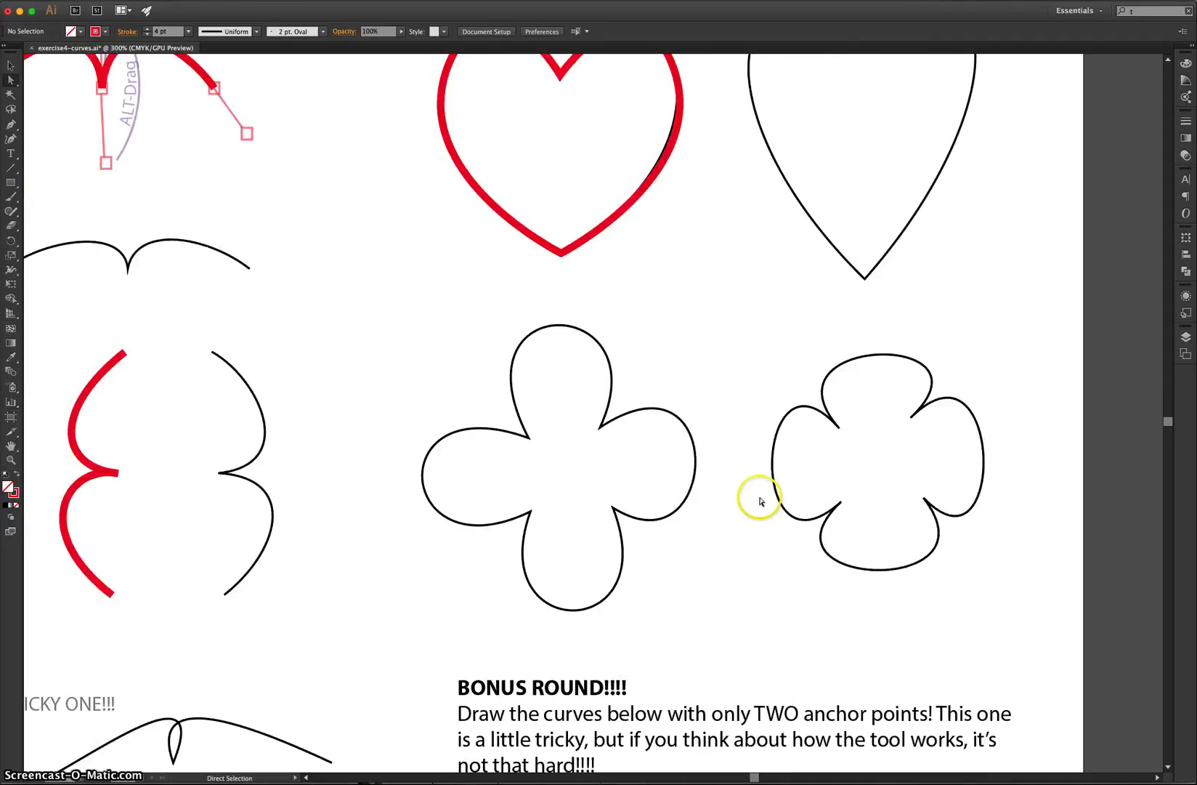
scroll(726, 494, down, 1)
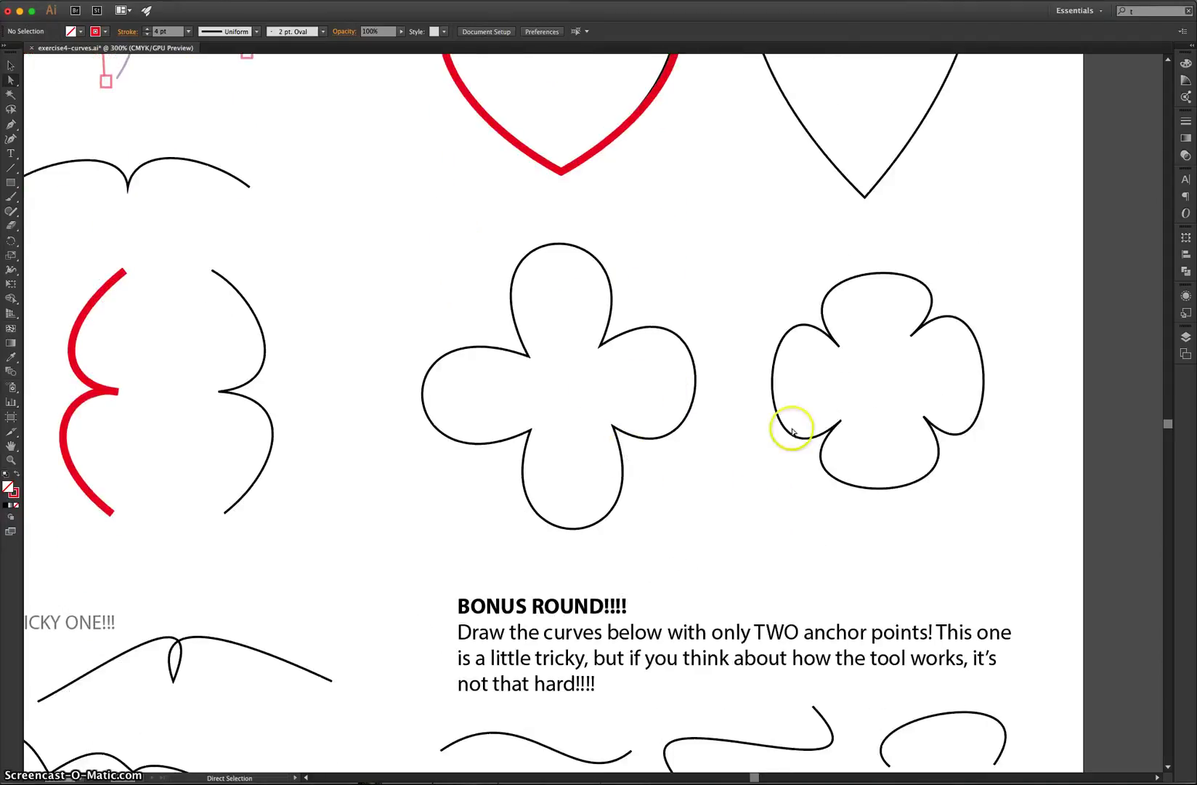
click(11, 125)
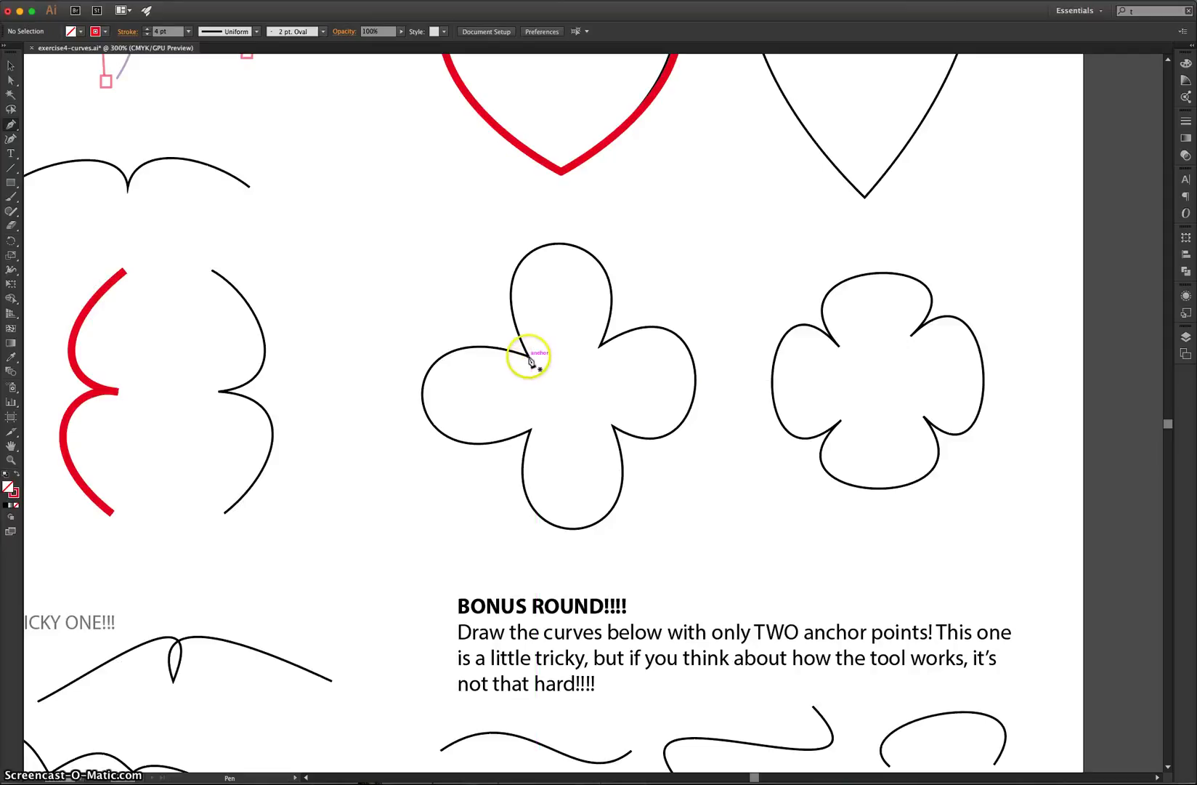
drag(513, 318, 475, 231)
drag(509, 340, 565, 498)
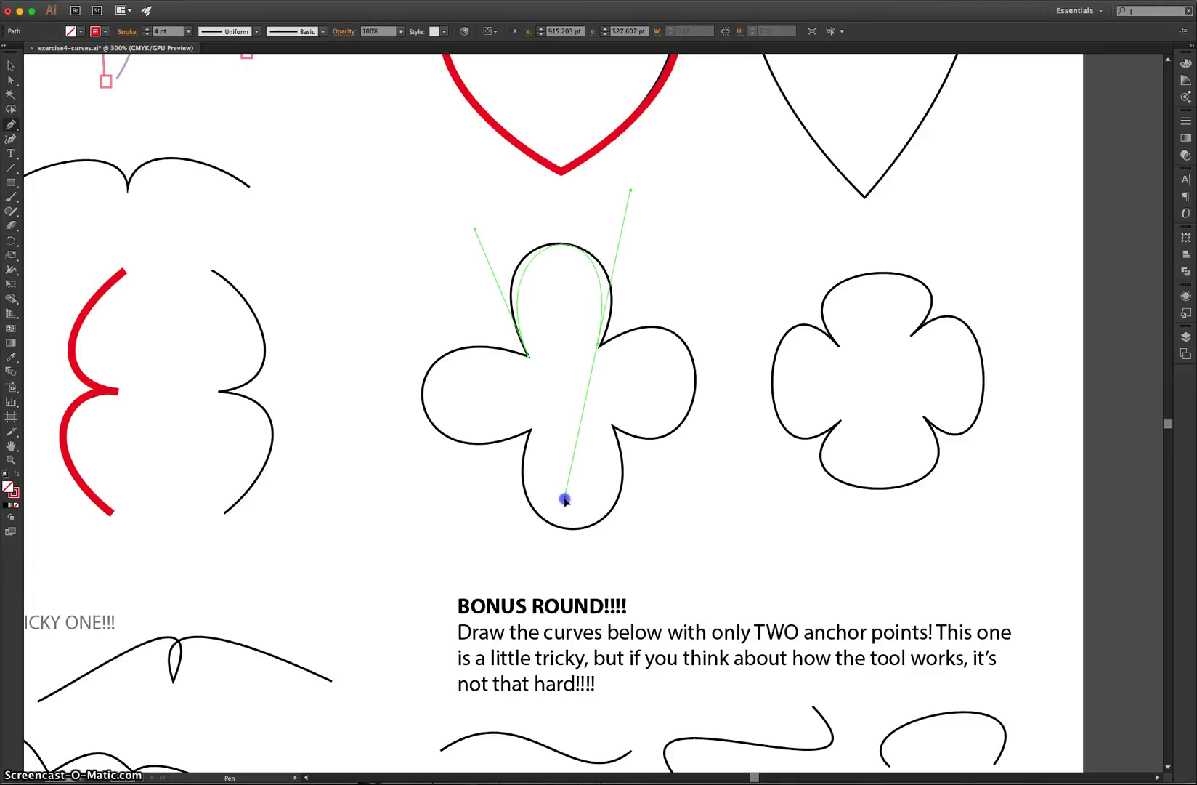
drag(565, 500, 565, 501)
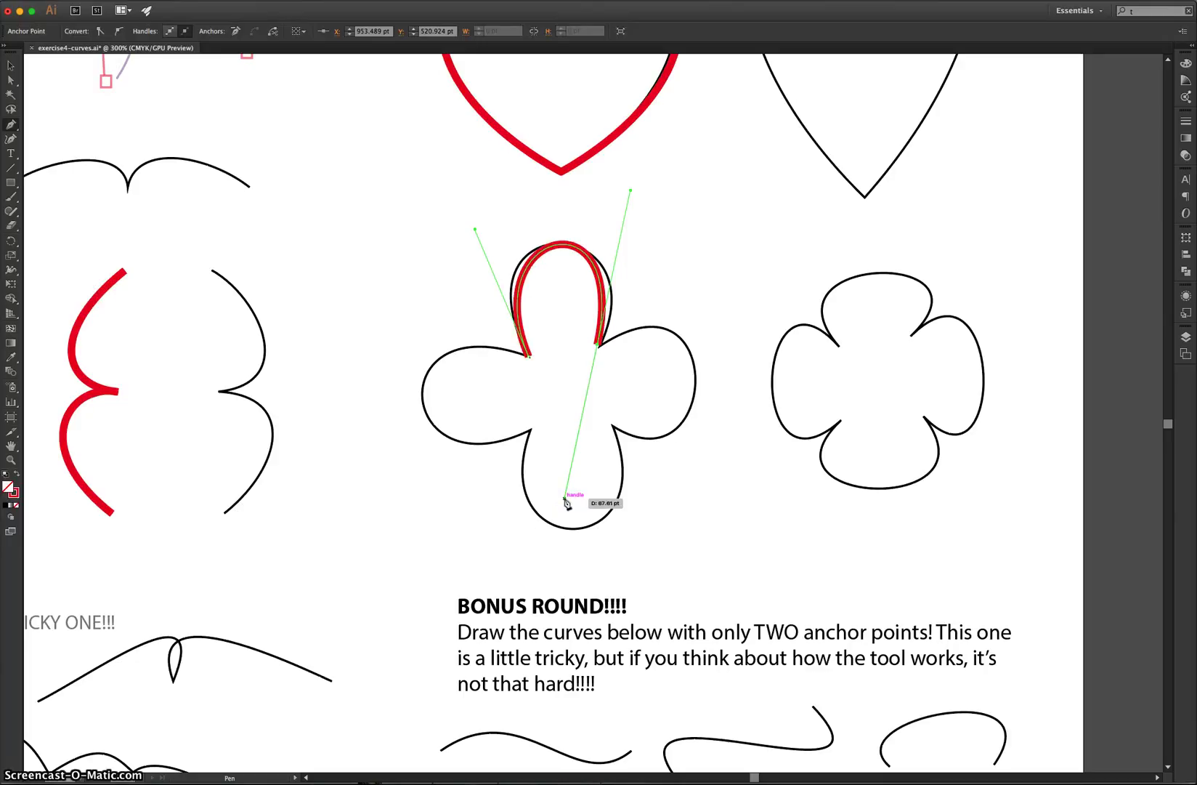
click(598, 344)
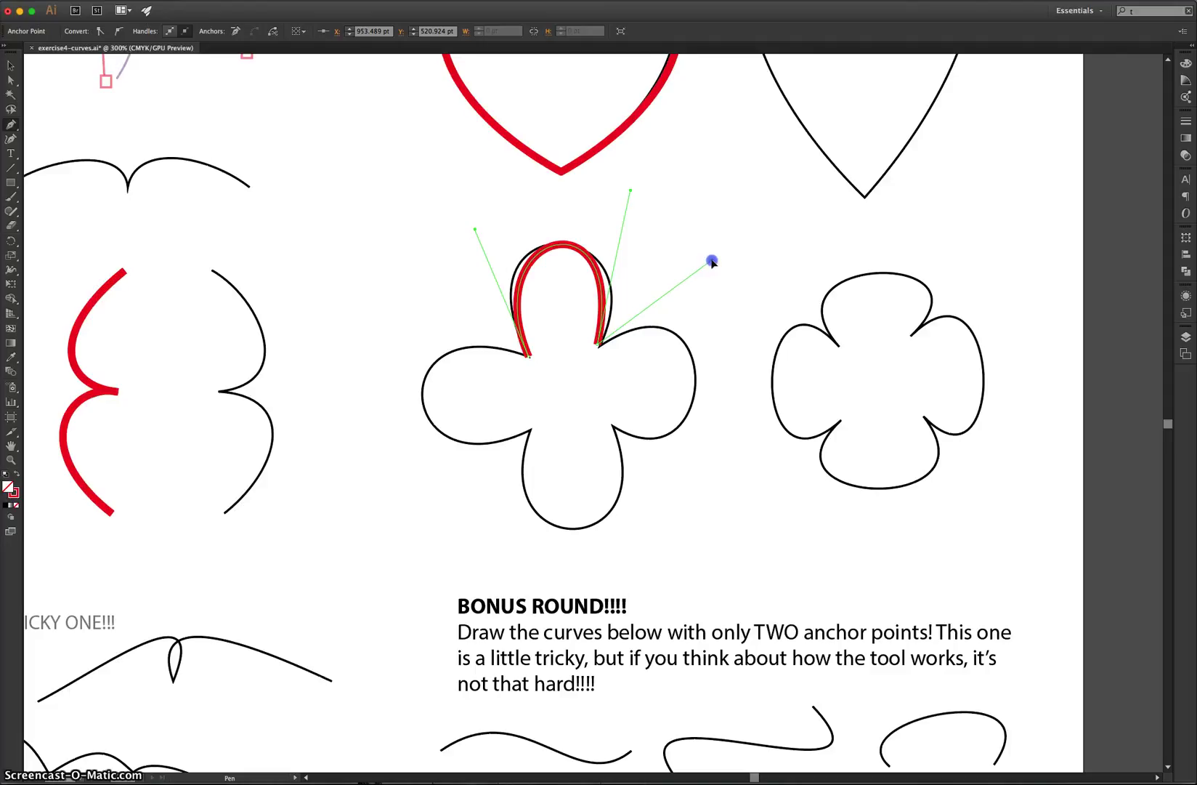
drag(704, 271, 704, 271)
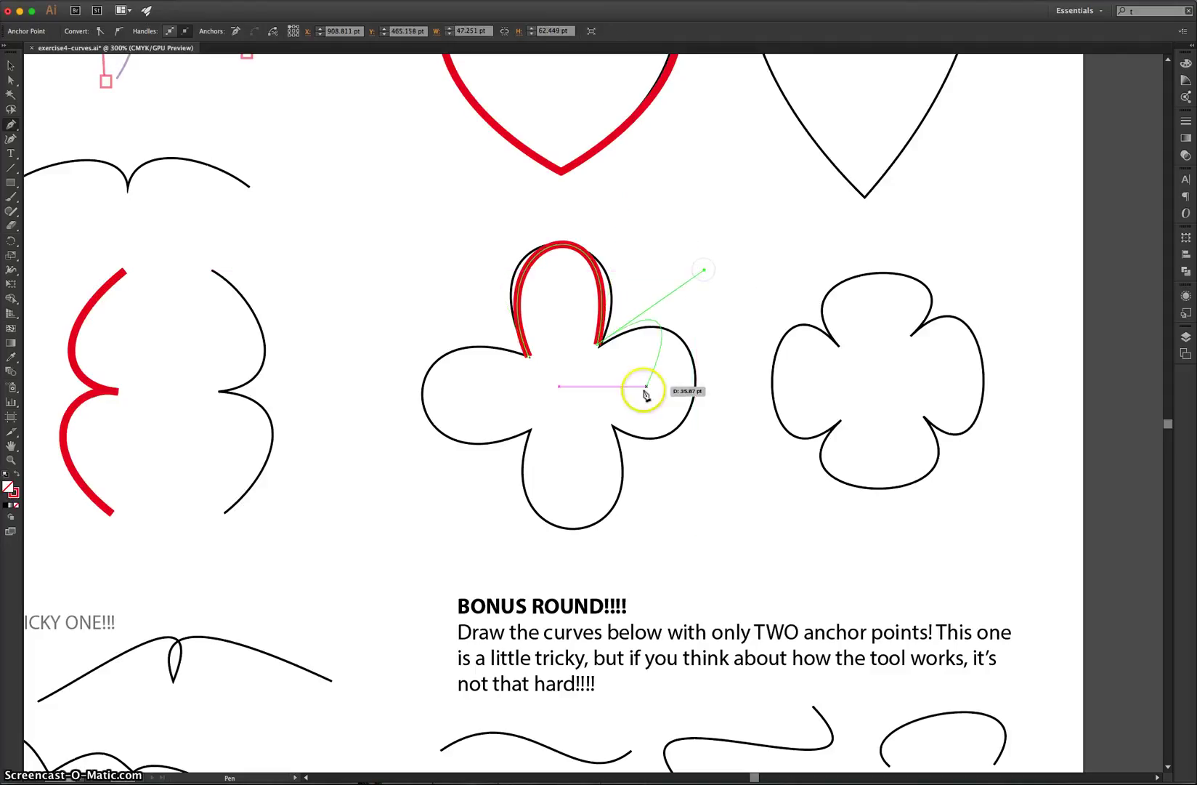
- Trace the clover's right and bottom leaves with one more anchor each, breaking each anchor's handle toward the next leaf
drag(613, 427, 488, 382)
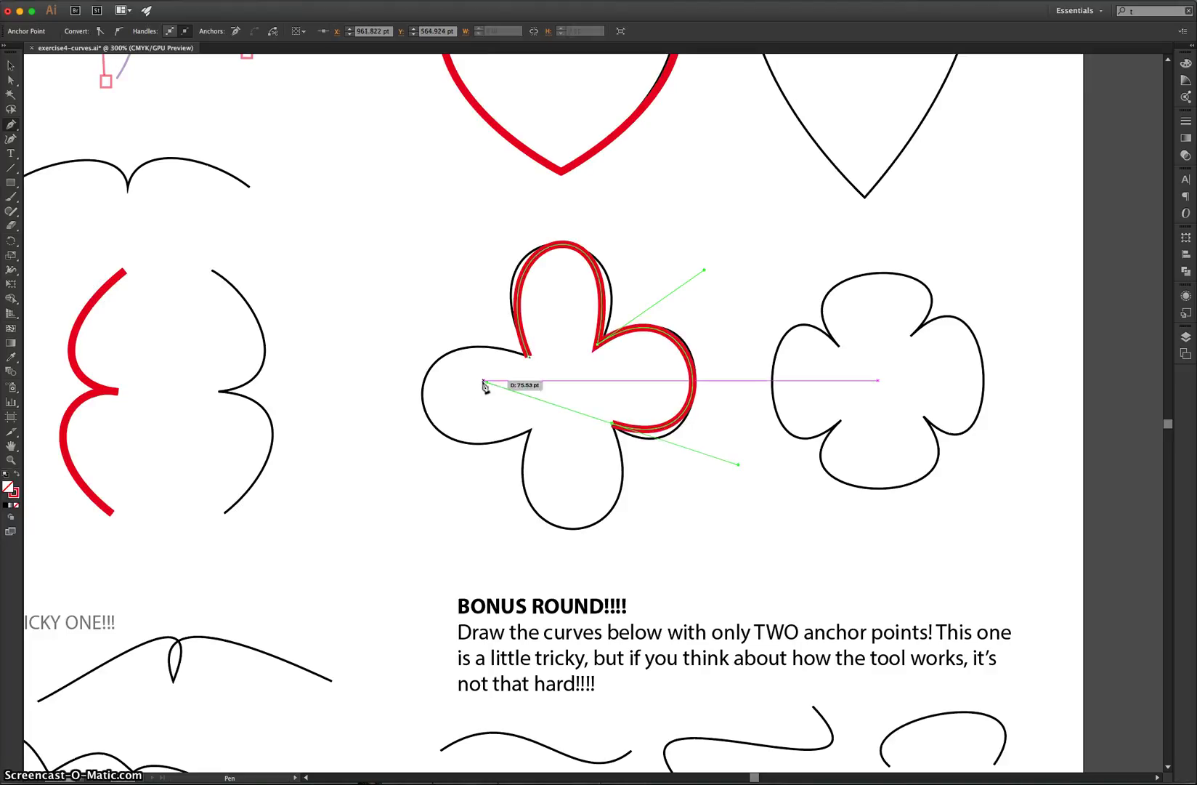
drag(641, 469, 611, 471)
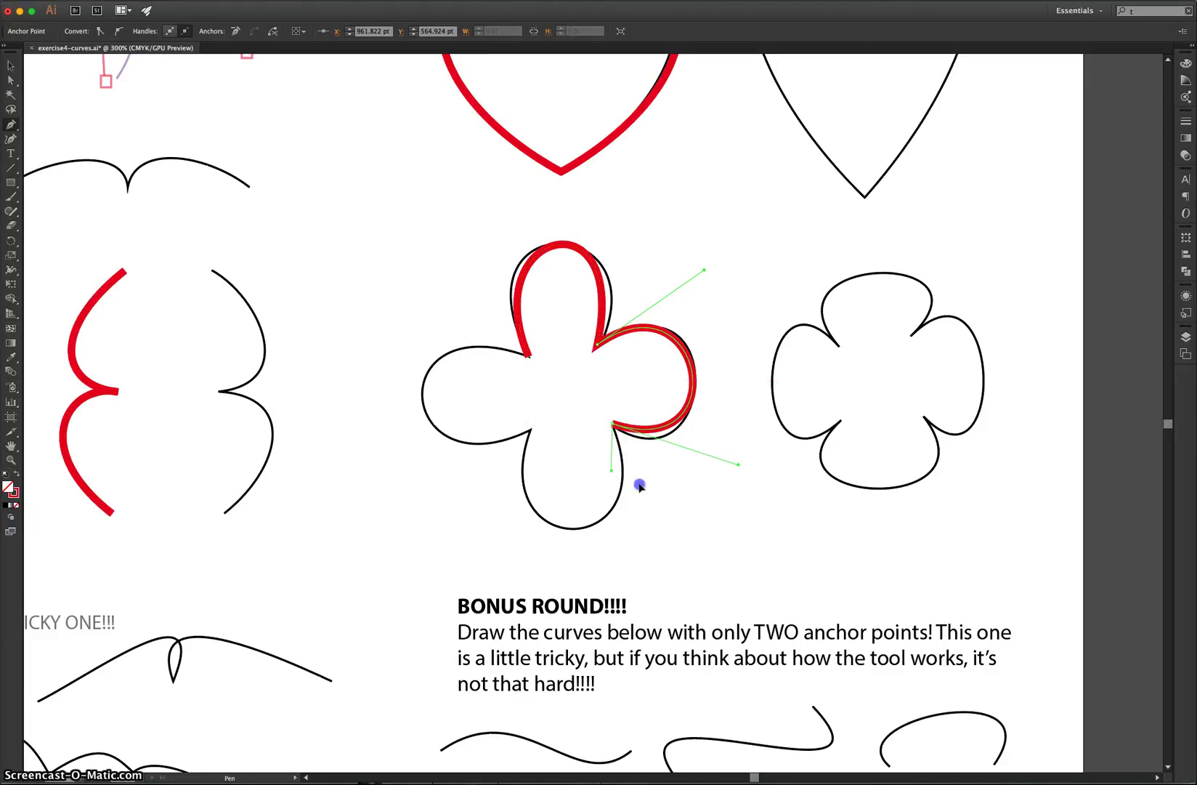
mouse_move(685, 519)
mouse_down()
mouse_move(698, 527)
mouse_move(674, 520)
mouse_up()
mouse_move(531, 430)
mouse_down()
mouse_move(545, 315)
mouse_move(566, 268)
mouse_move(477, 461)
mouse_up()
drag(430, 512, 429, 471)
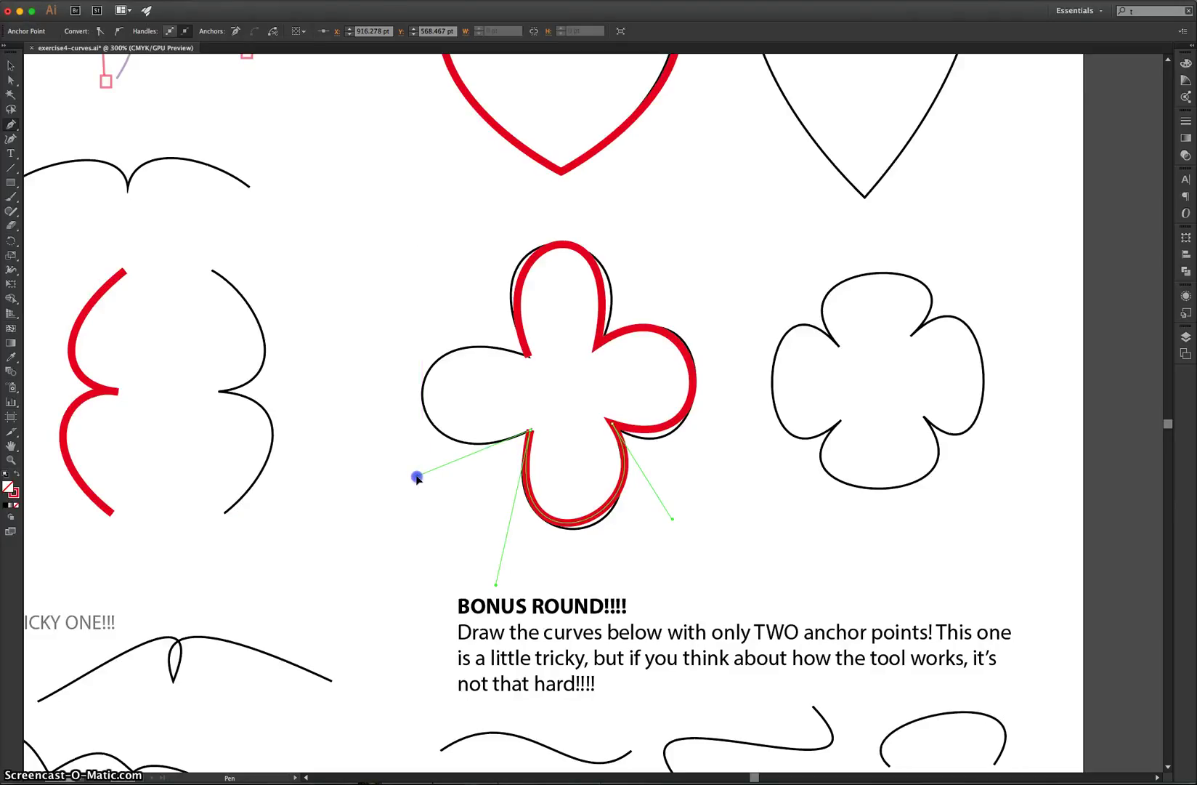
drag(412, 477, 413, 476)
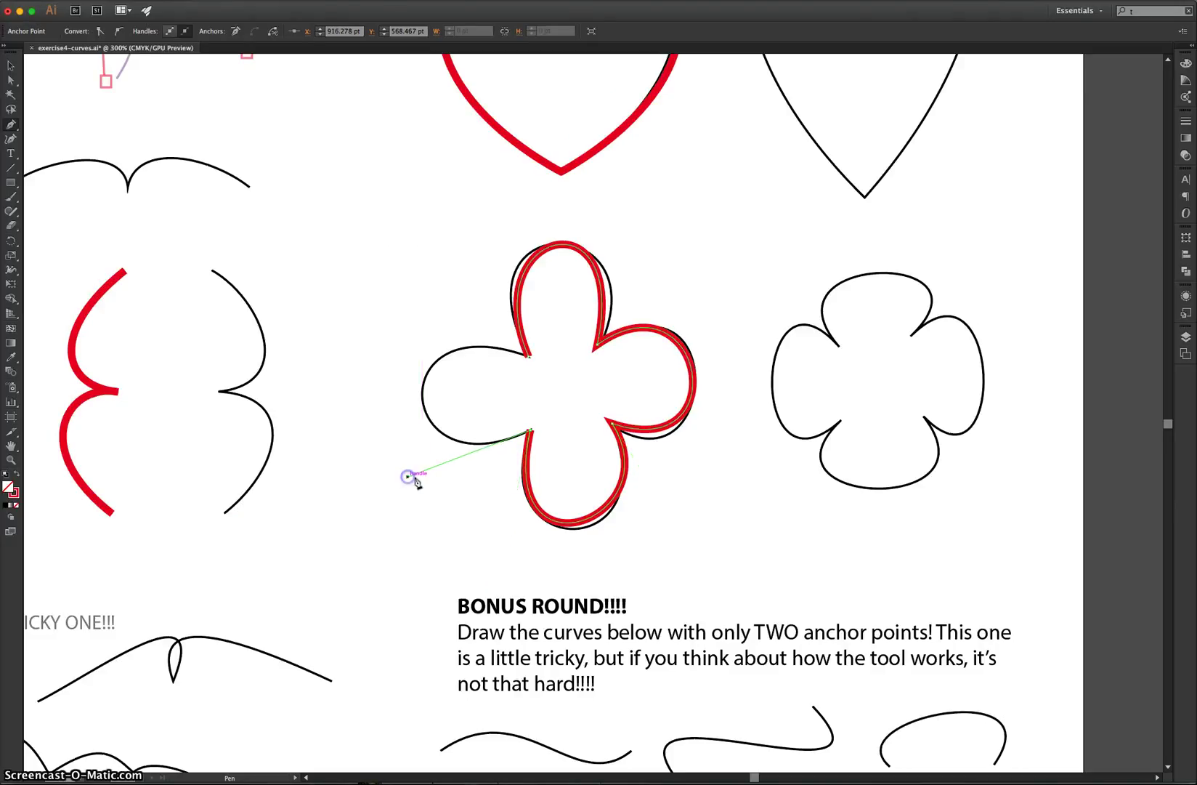
- Close the clover path at its starting anchor with a broken handle, shaping the left leaf while keeping the top leaf's curve
drag(529, 361, 684, 395)
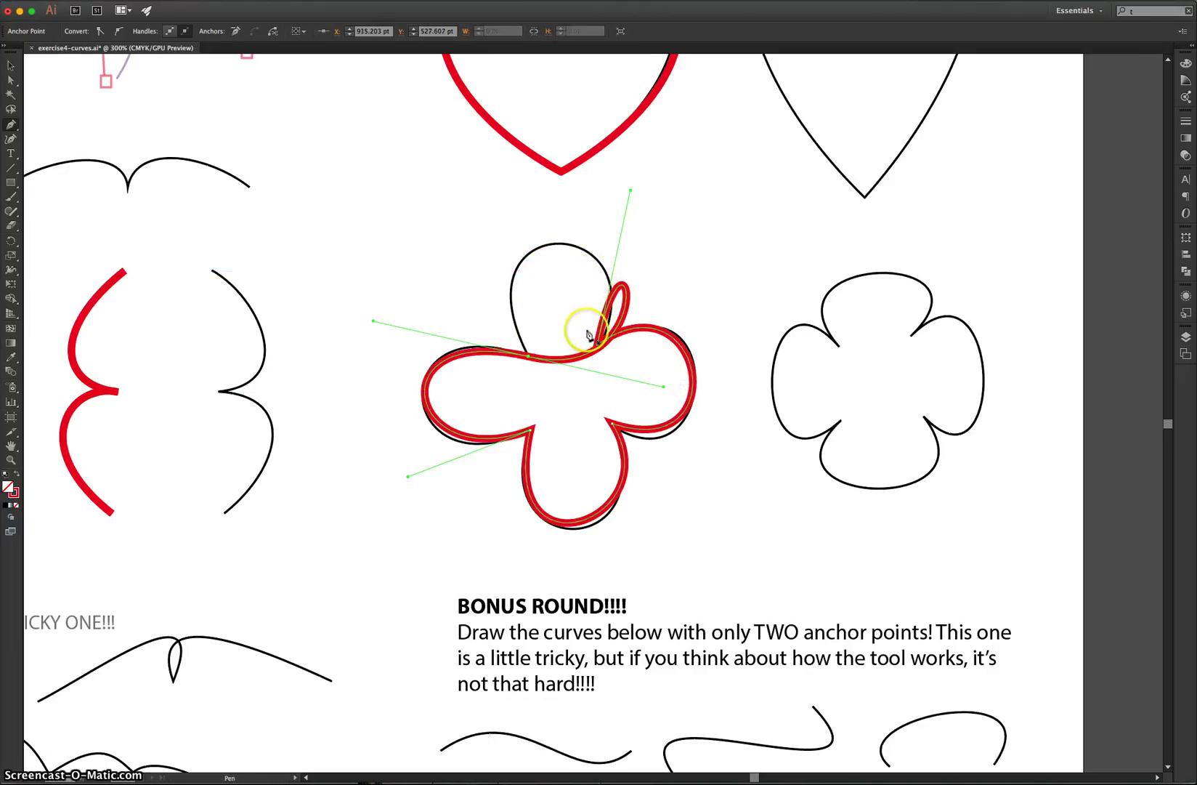
drag(575, 344, 529, 361)
right_click(544, 353)
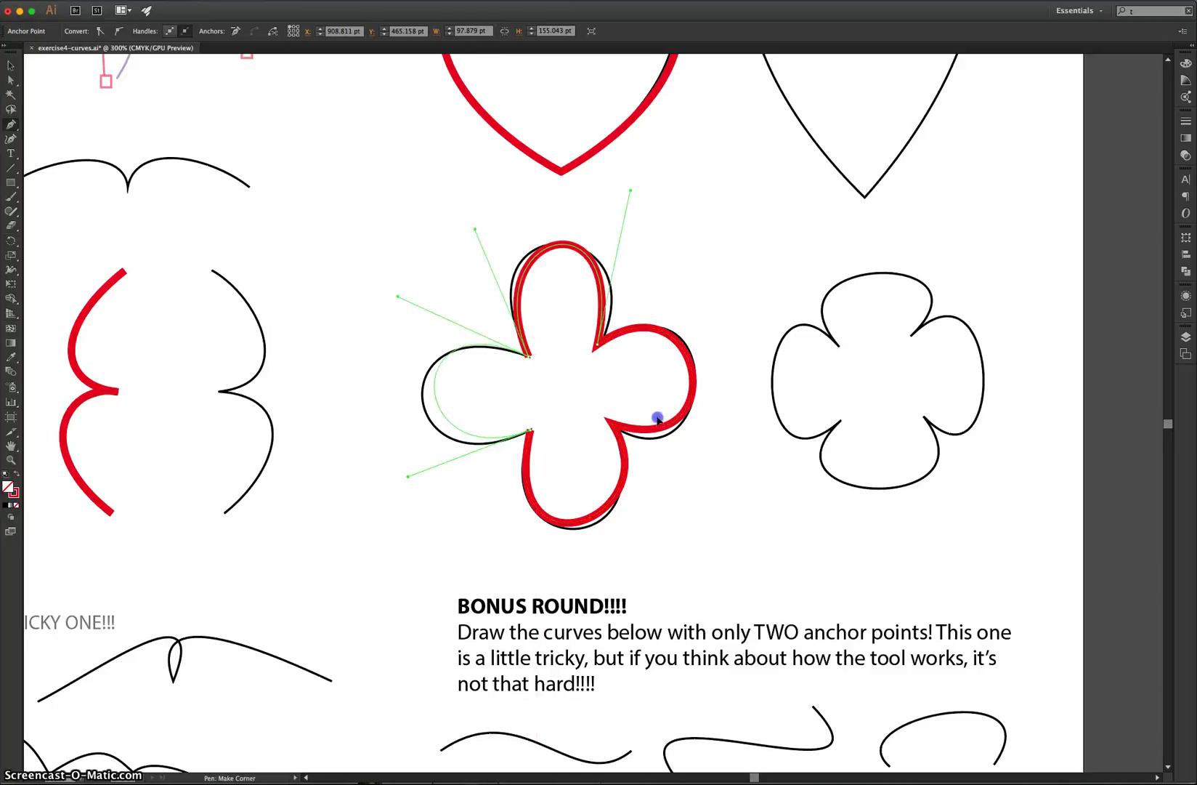
drag(658, 419, 680, 400)
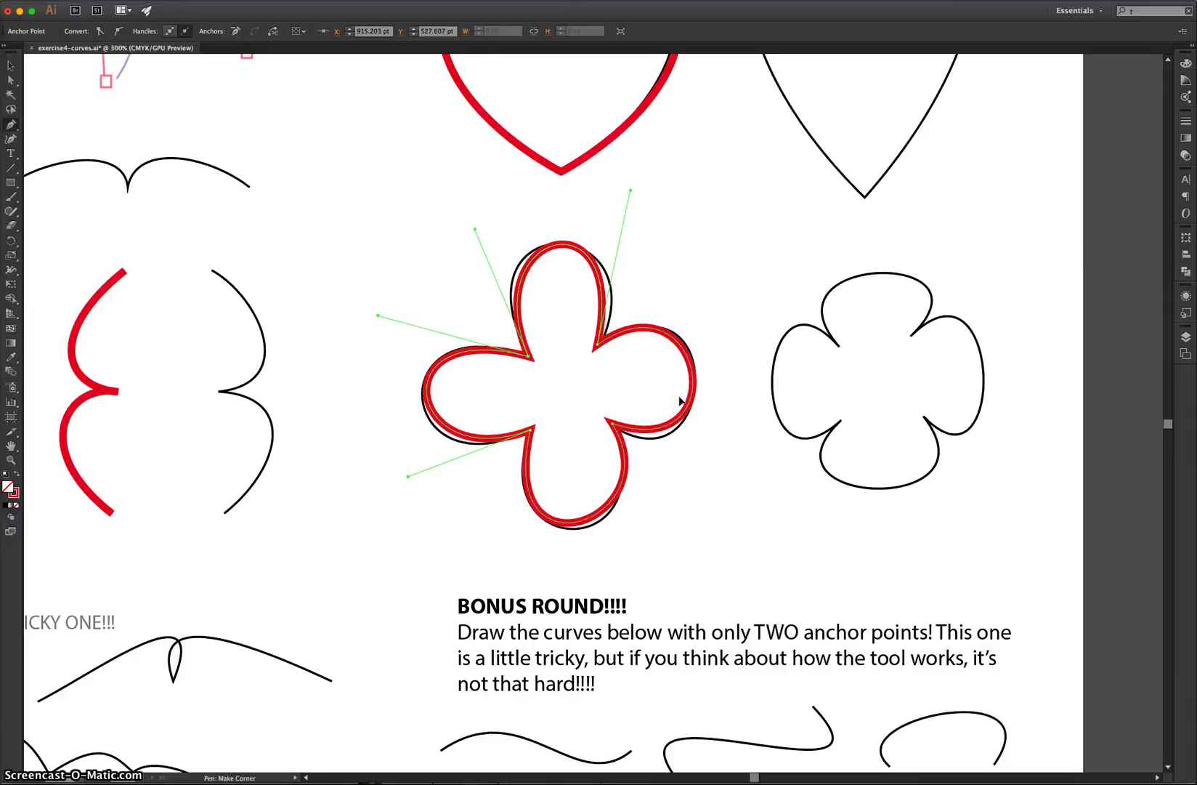
drag(508, 339, 557, 332)
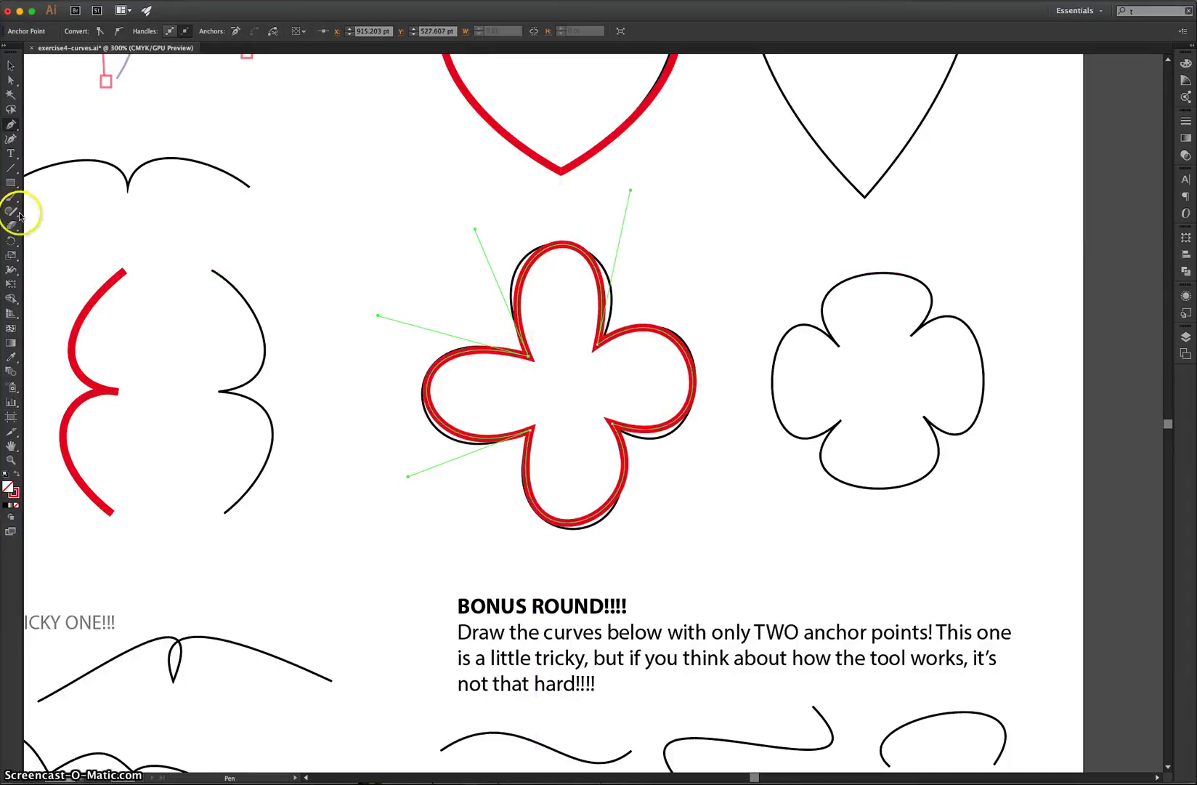
- Adjust the handles of the clover's top and right leaves outward with the Direct Selection tool to fit the outline
click(11, 83)
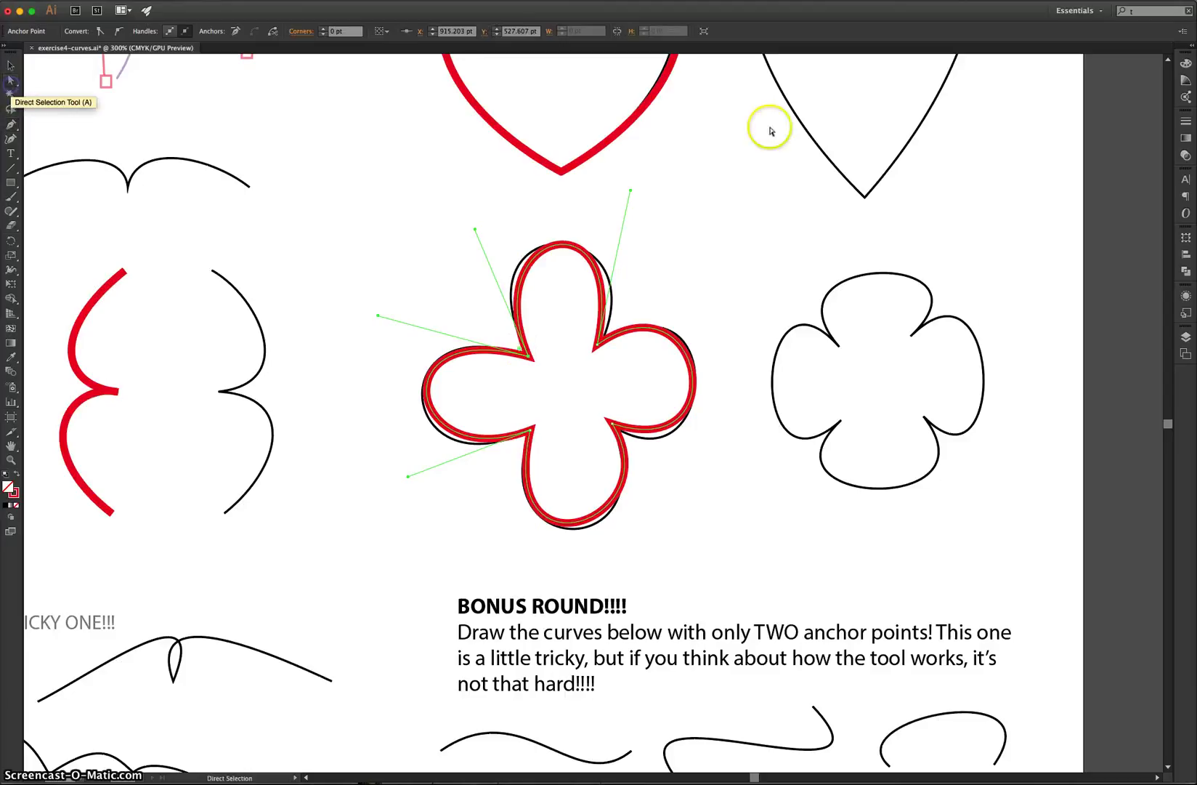
drag(631, 192, 658, 204)
drag(475, 230, 446, 215)
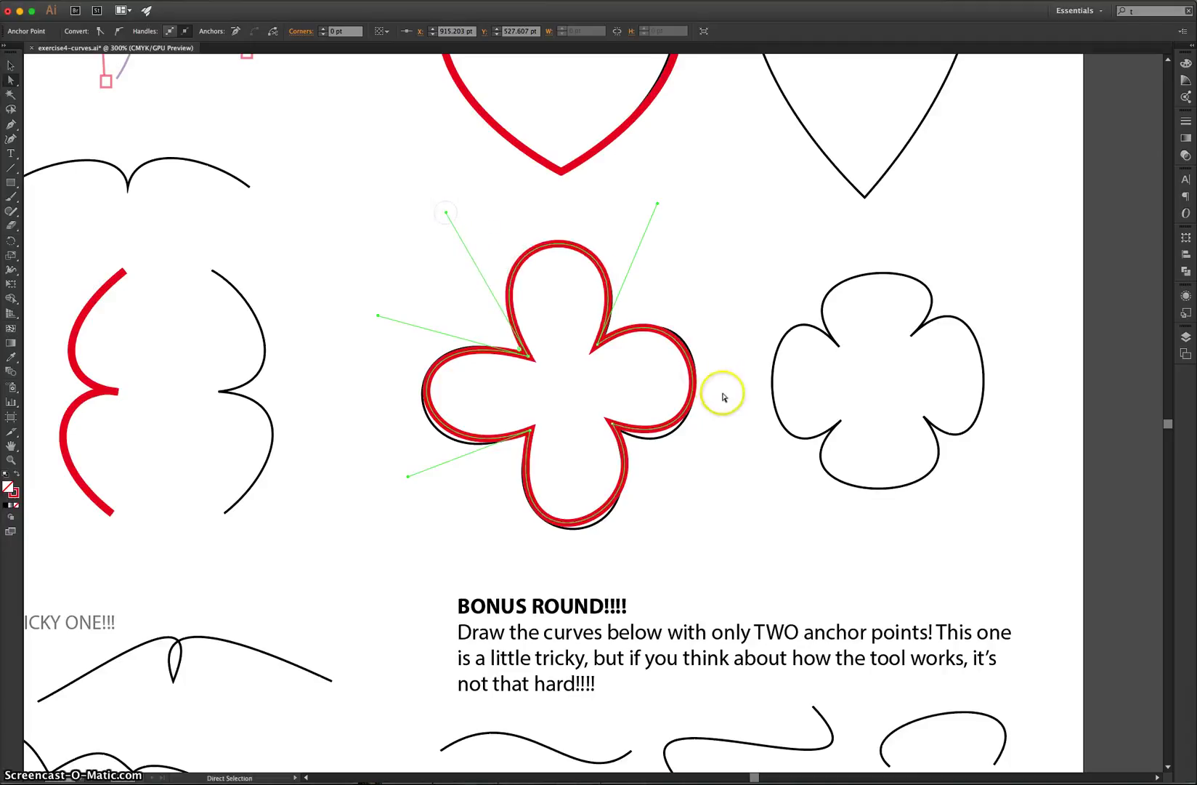
click(685, 408)
drag(721, 458, 734, 492)
drag(702, 268, 727, 257)
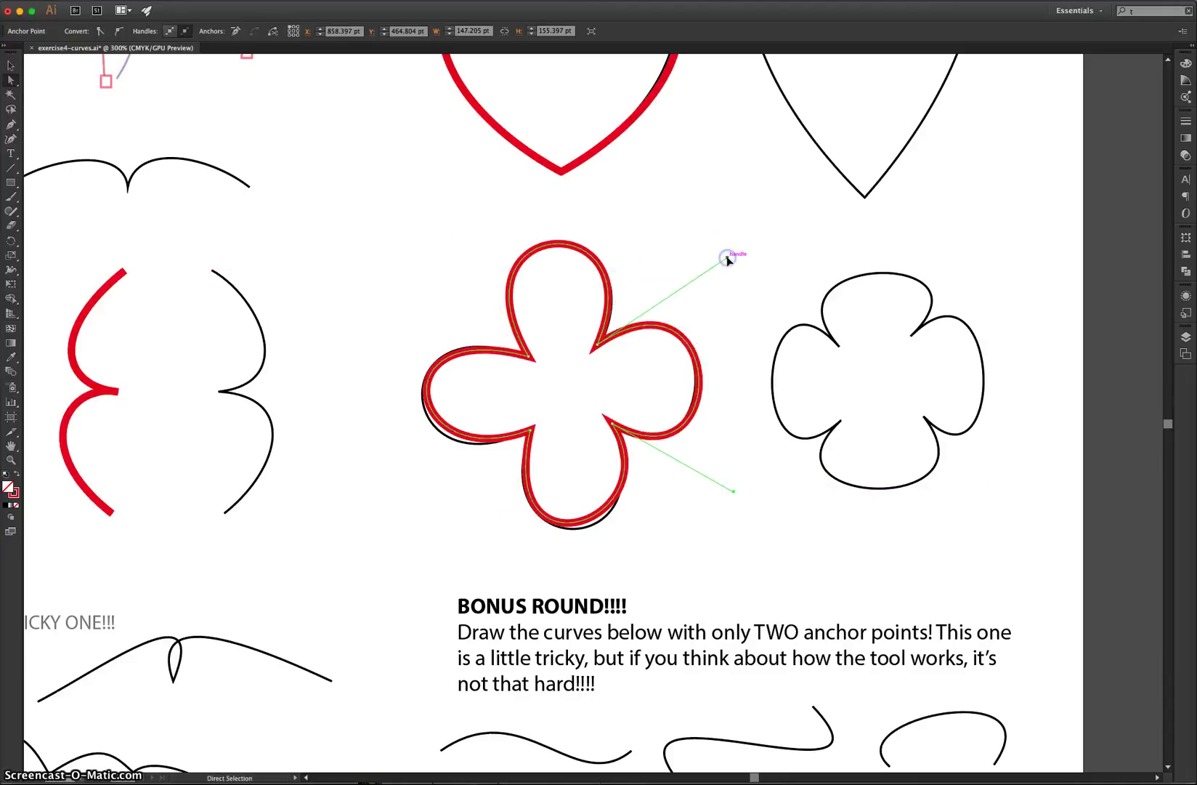
- Adjust the handles of the clover's bottom and left leaves to fit the outline, and deselect the path
click(600, 516)
drag(672, 519, 676, 538)
drag(676, 538, 677, 535)
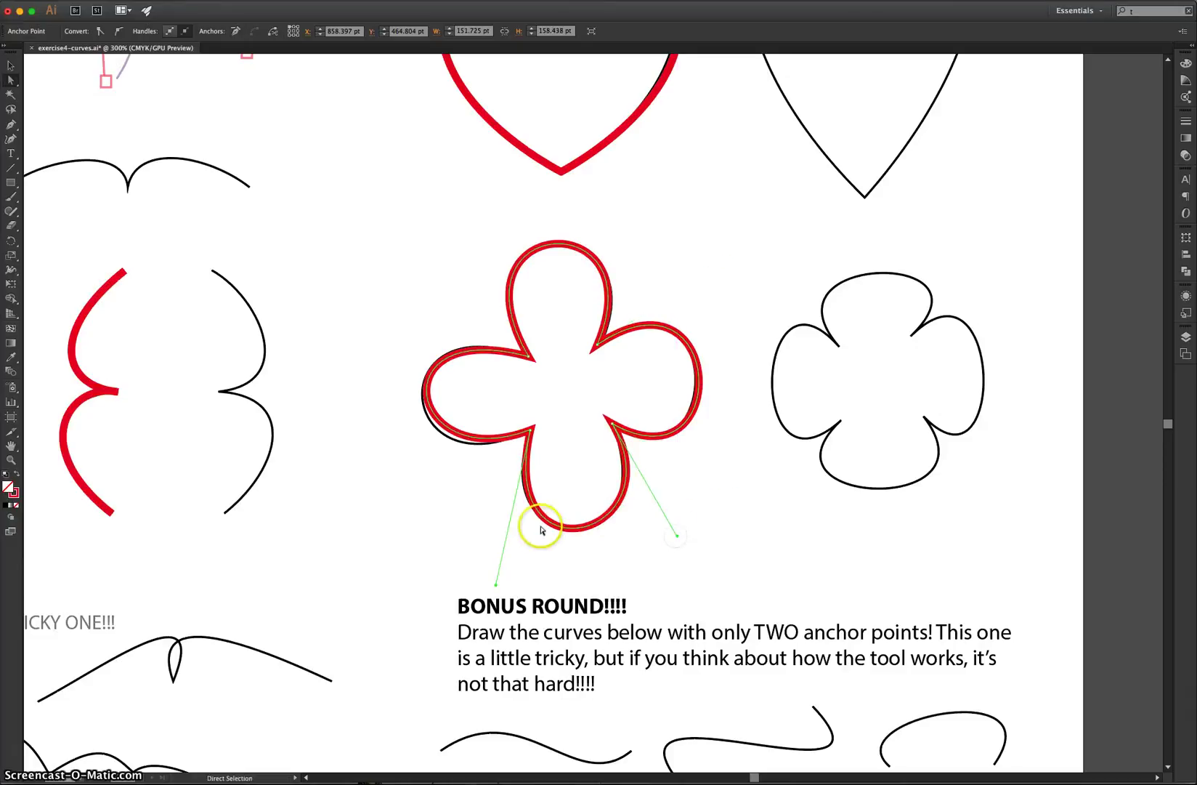
click(459, 433)
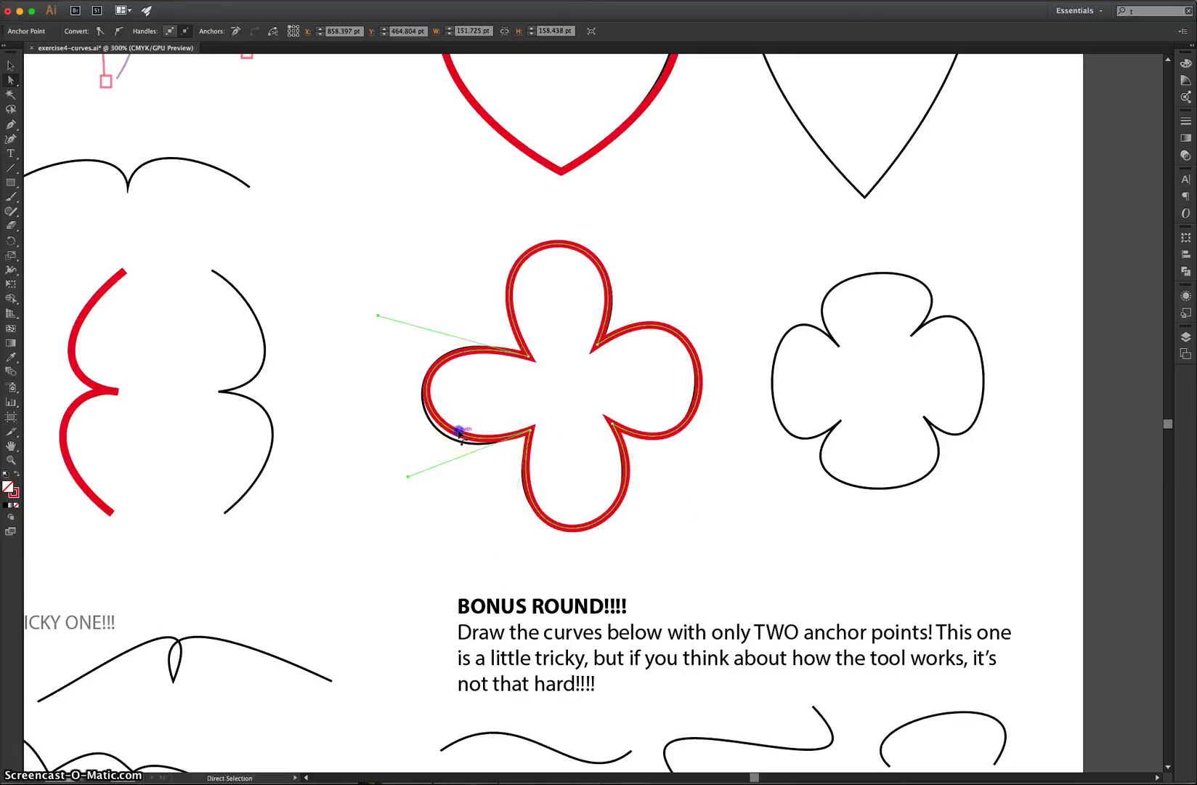
drag(407, 475, 398, 495)
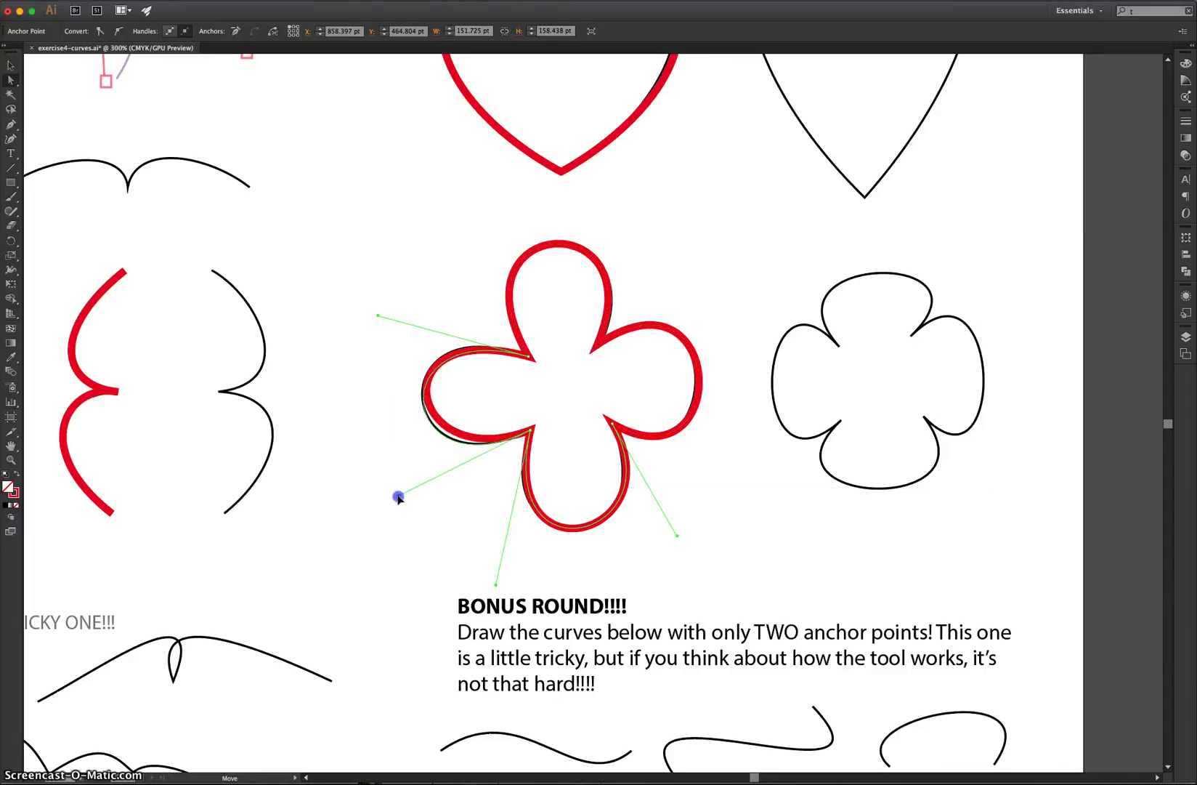
drag(377, 317, 376, 303)
click(399, 179)
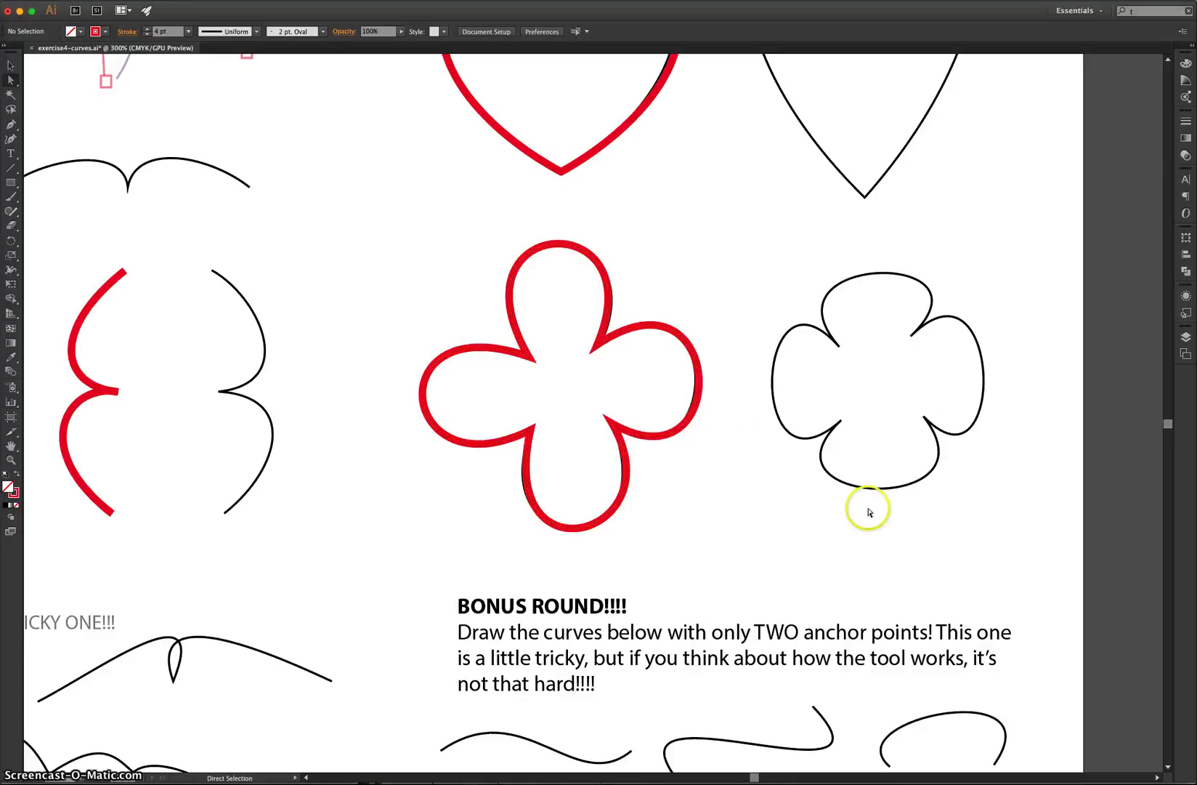
- Look over the Bonus Round curves and fit the whole exercise artboard in the window
scroll(857, 527, down, 3)
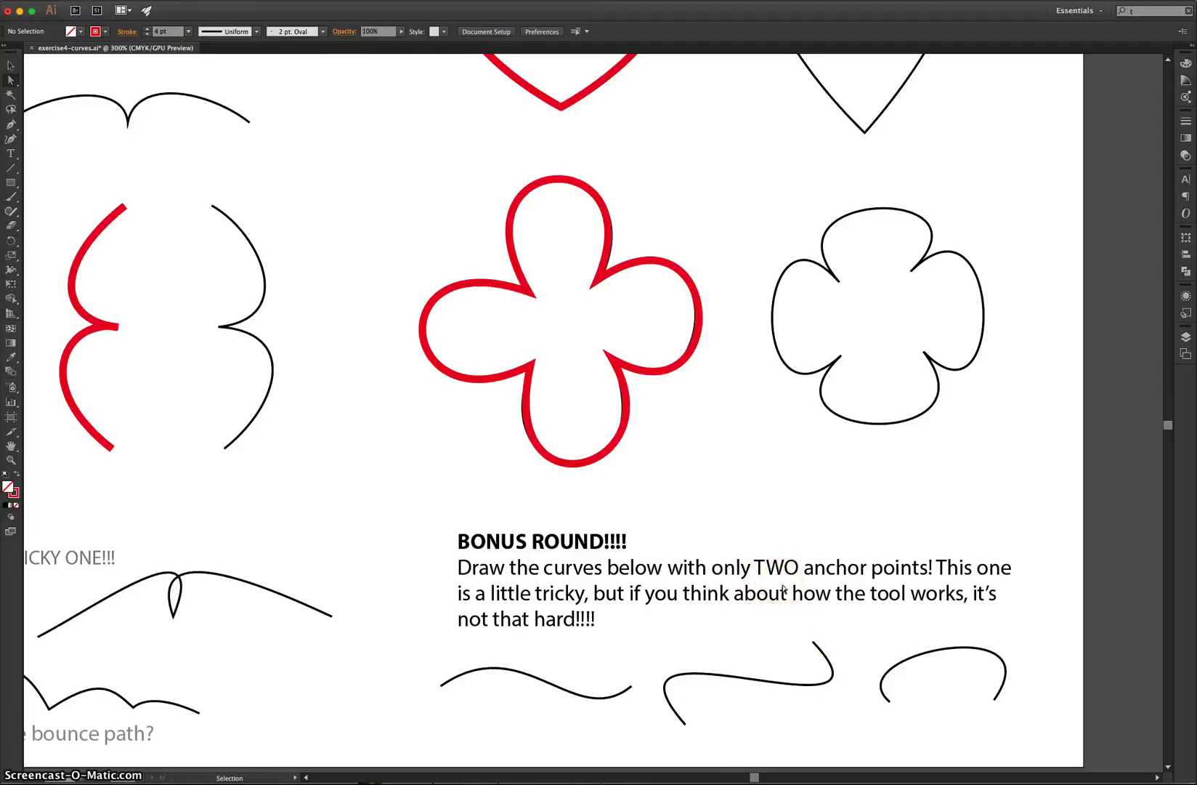
key(super+0)
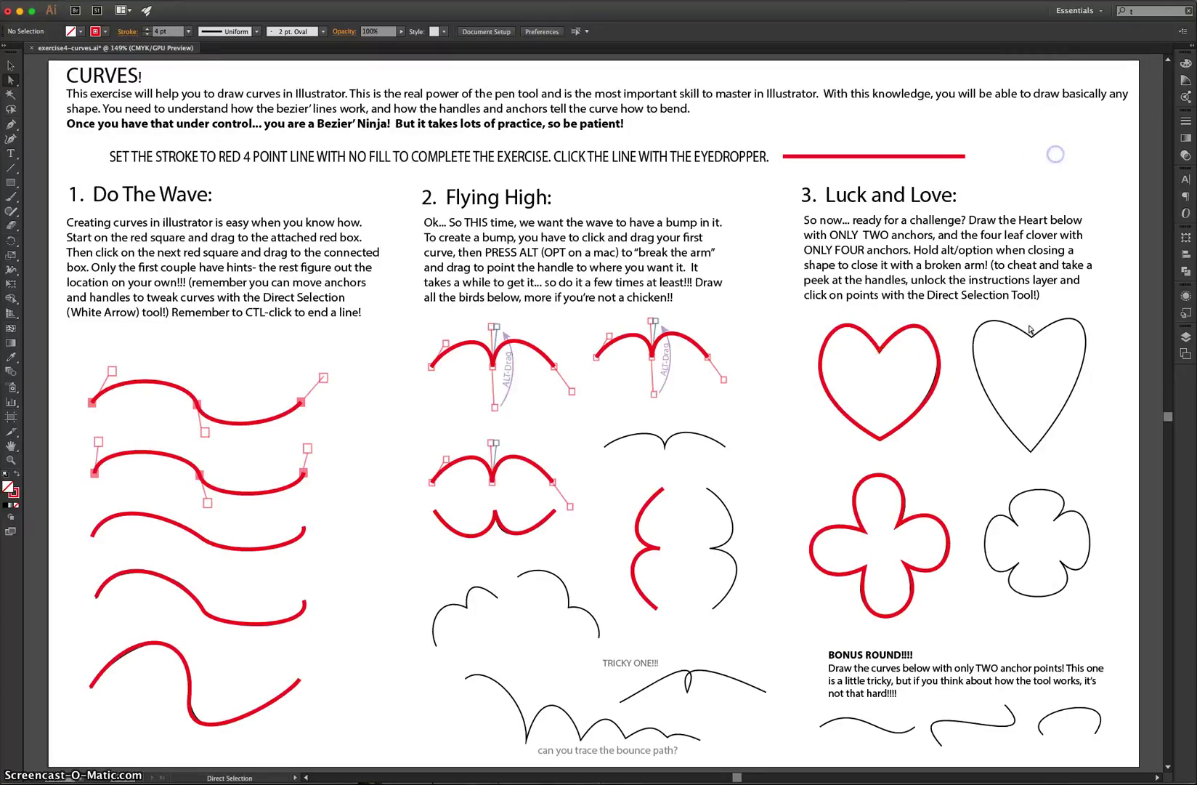